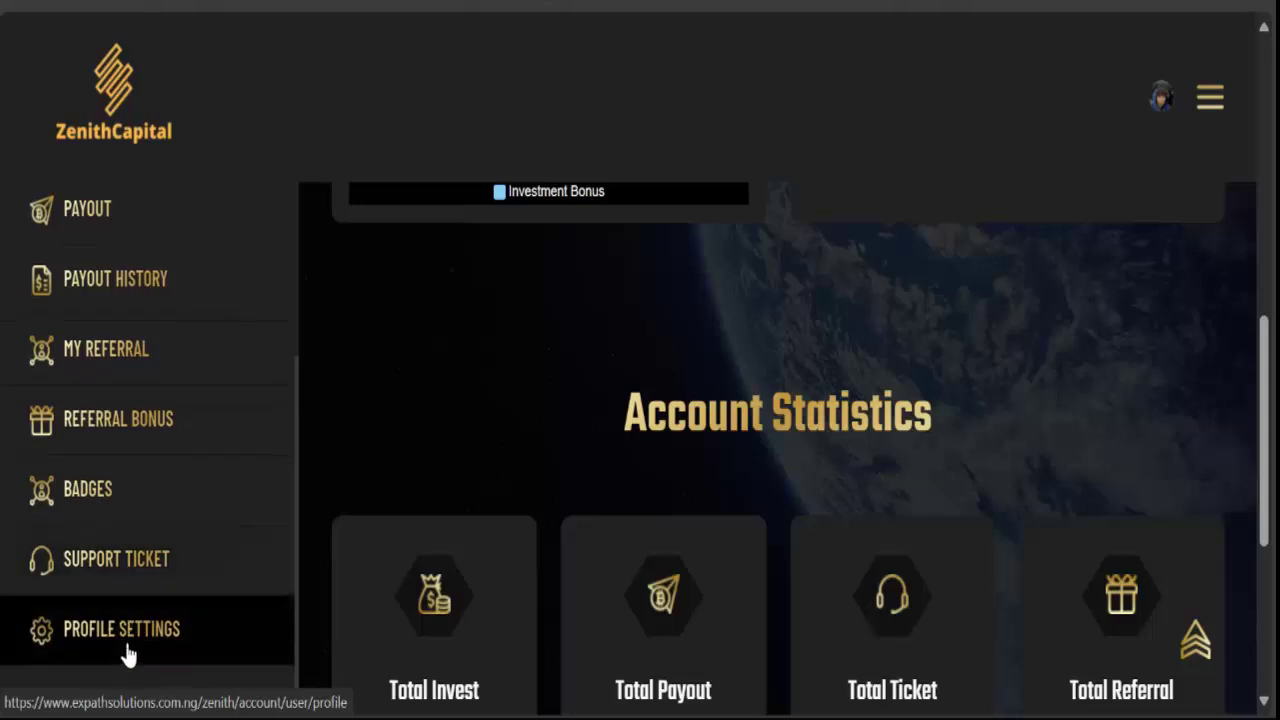
# Review the Account Statistics on the user dashboard and copy the referral link
pyautogui.scroll(3, 120, 500)
pyautogui.scroll(-3, 105, 580)
pyautogui.scroll(-2, 683, 560)
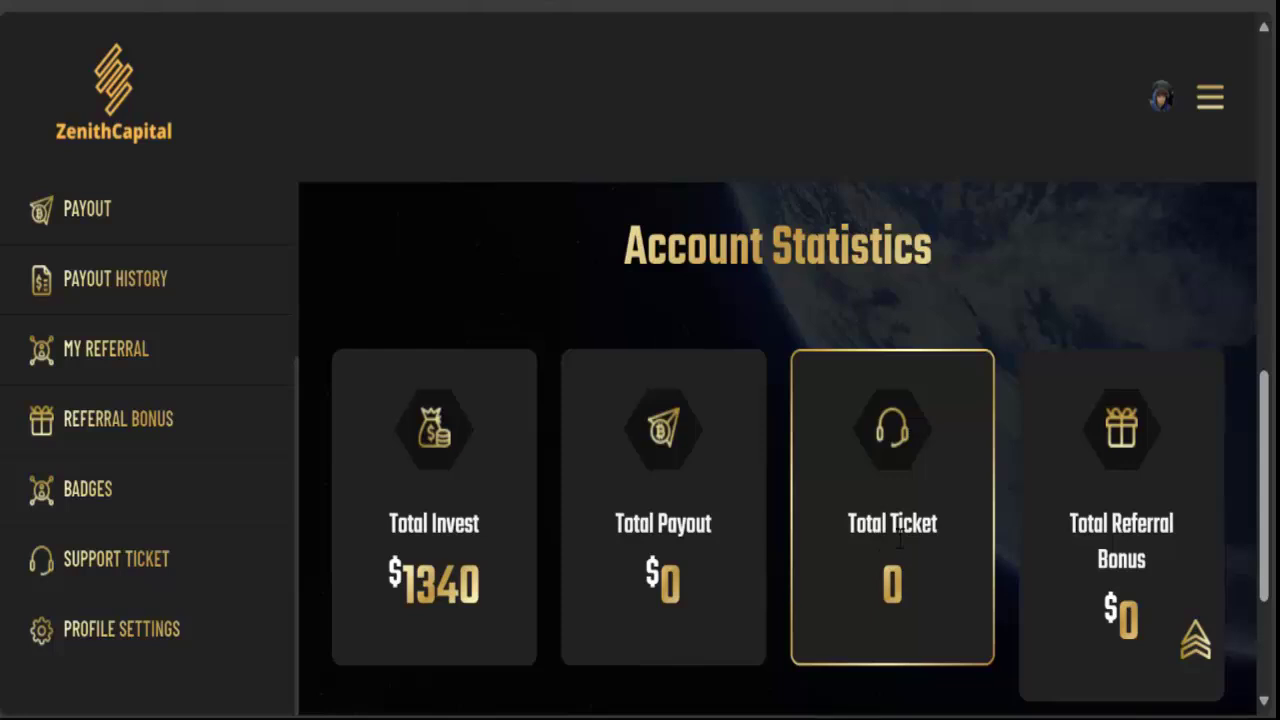
pyautogui.scroll(-3, 1078, 553)
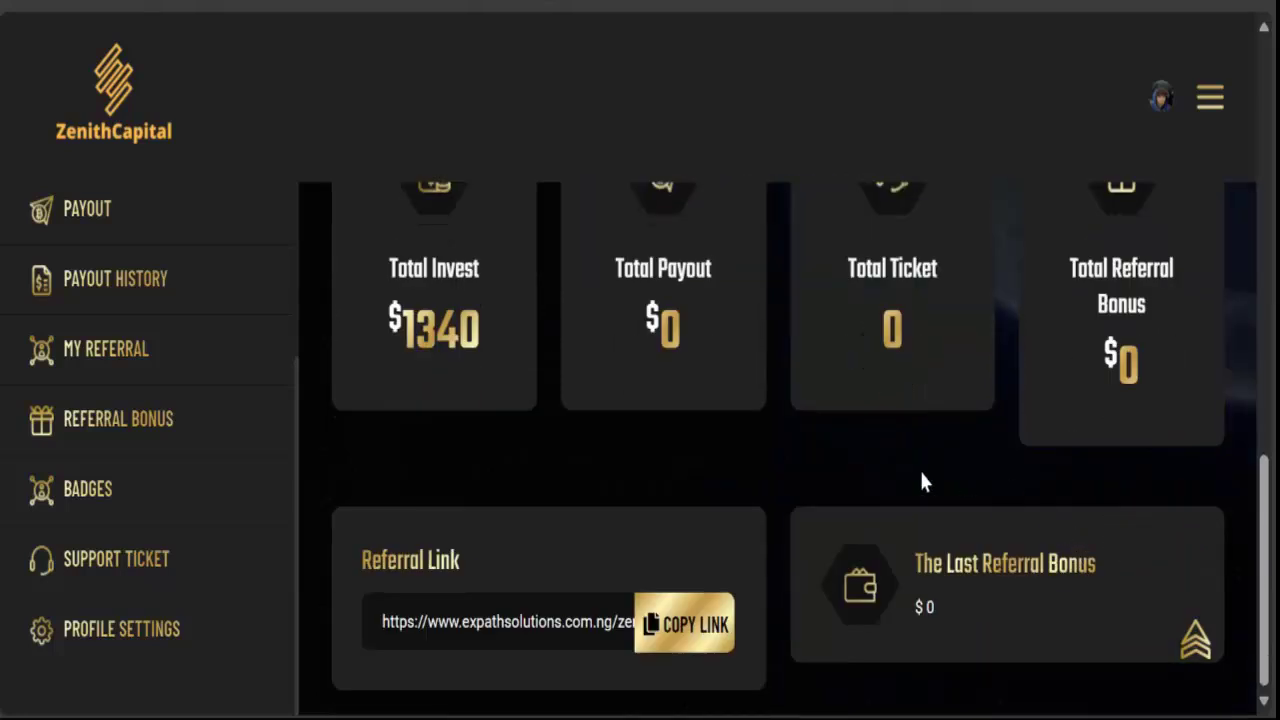
pyautogui.click(680, 620)
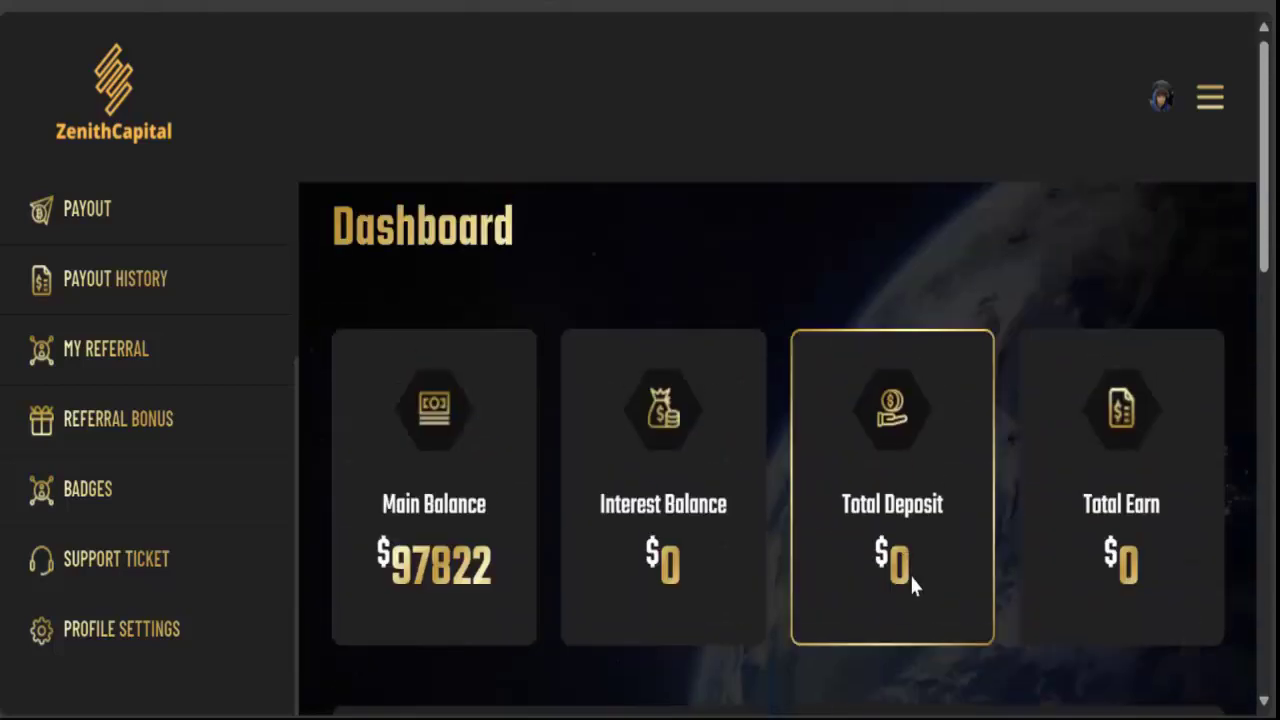
# Inspect the profile avatar's account options with the navigation sidebar collapsed, and restore the sidebar on the user dashboard
pyautogui.click(1211, 100)
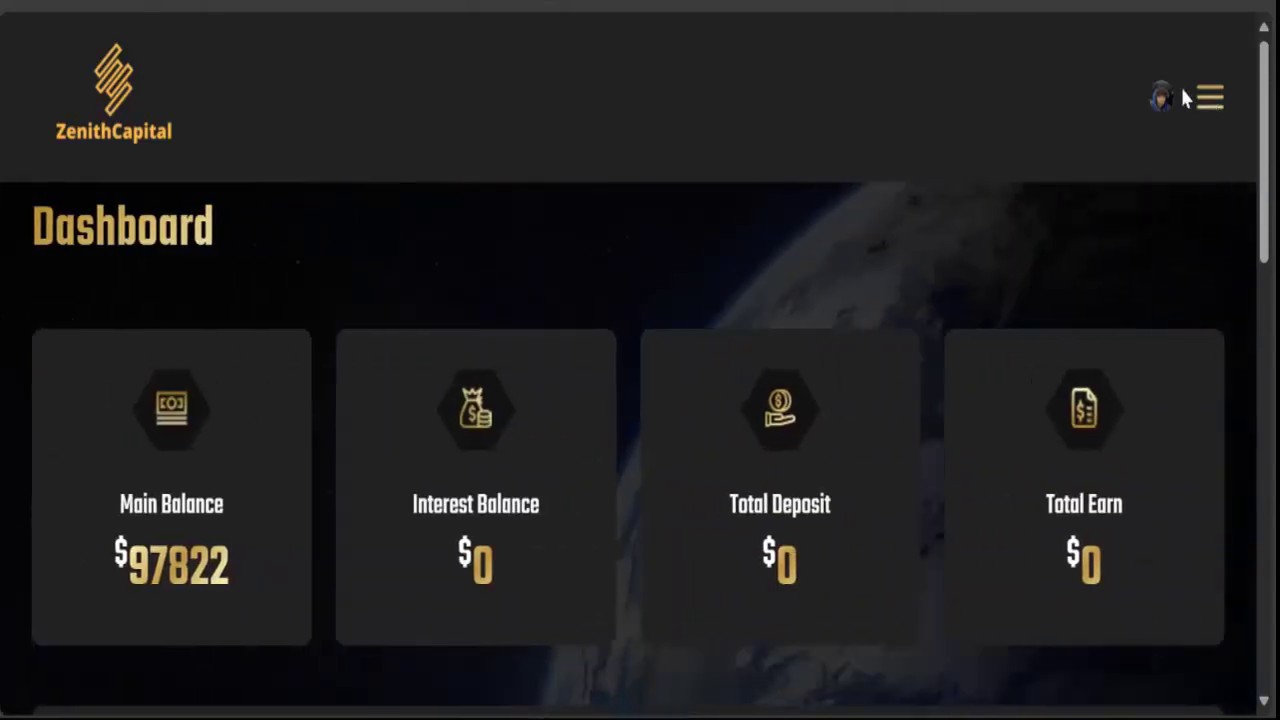
pyautogui.click(1160, 98)
pyautogui.click(1097, 172)
pyautogui.click(1158, 100)
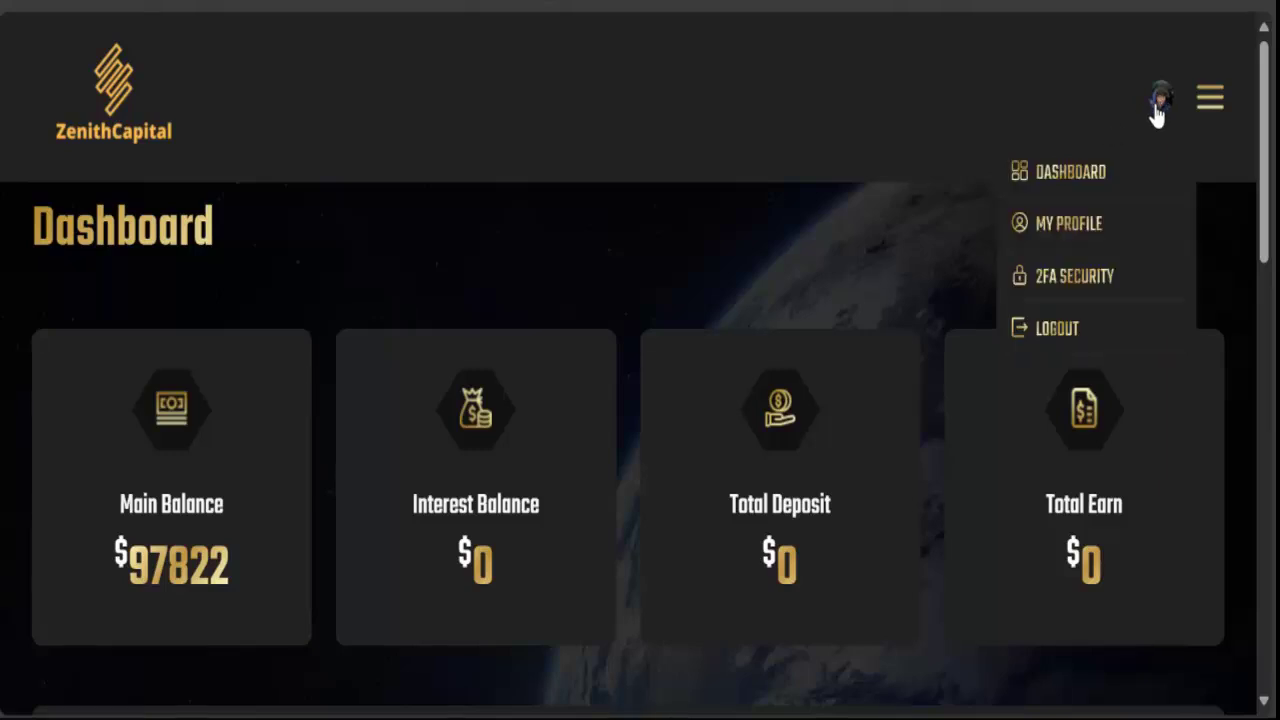
pyautogui.click(1157, 110)
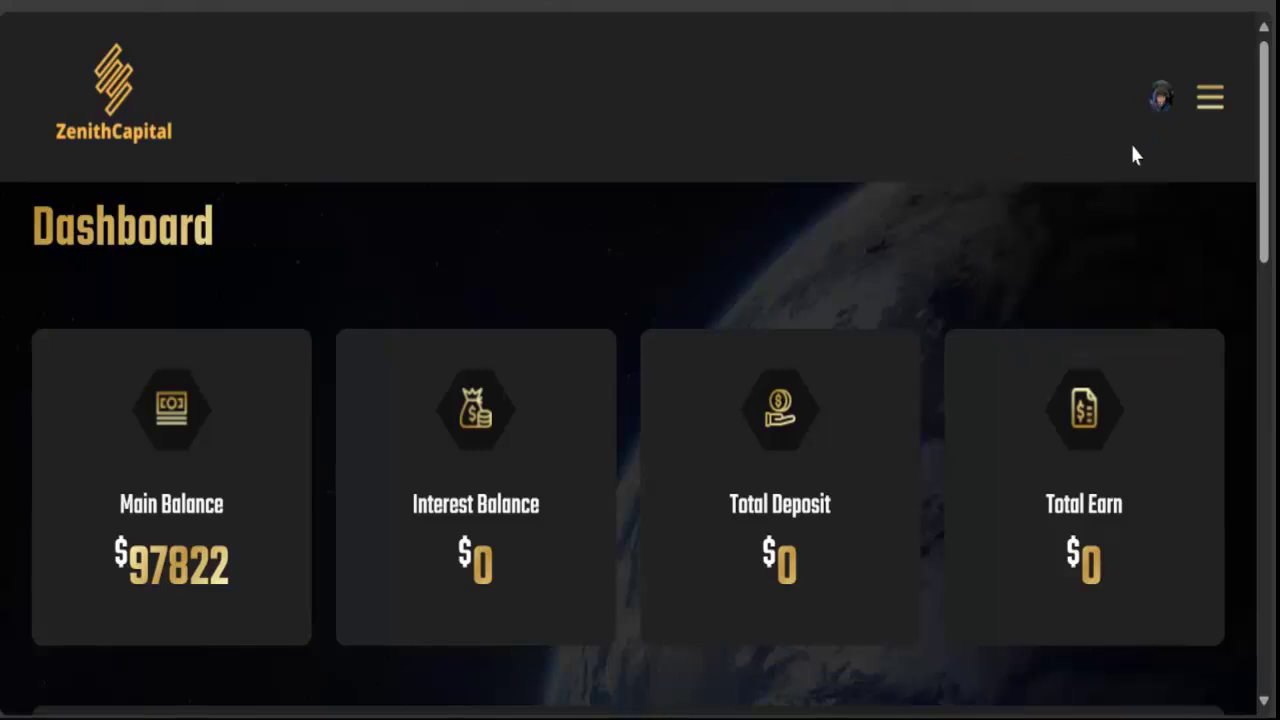
pyautogui.click(1155, 117)
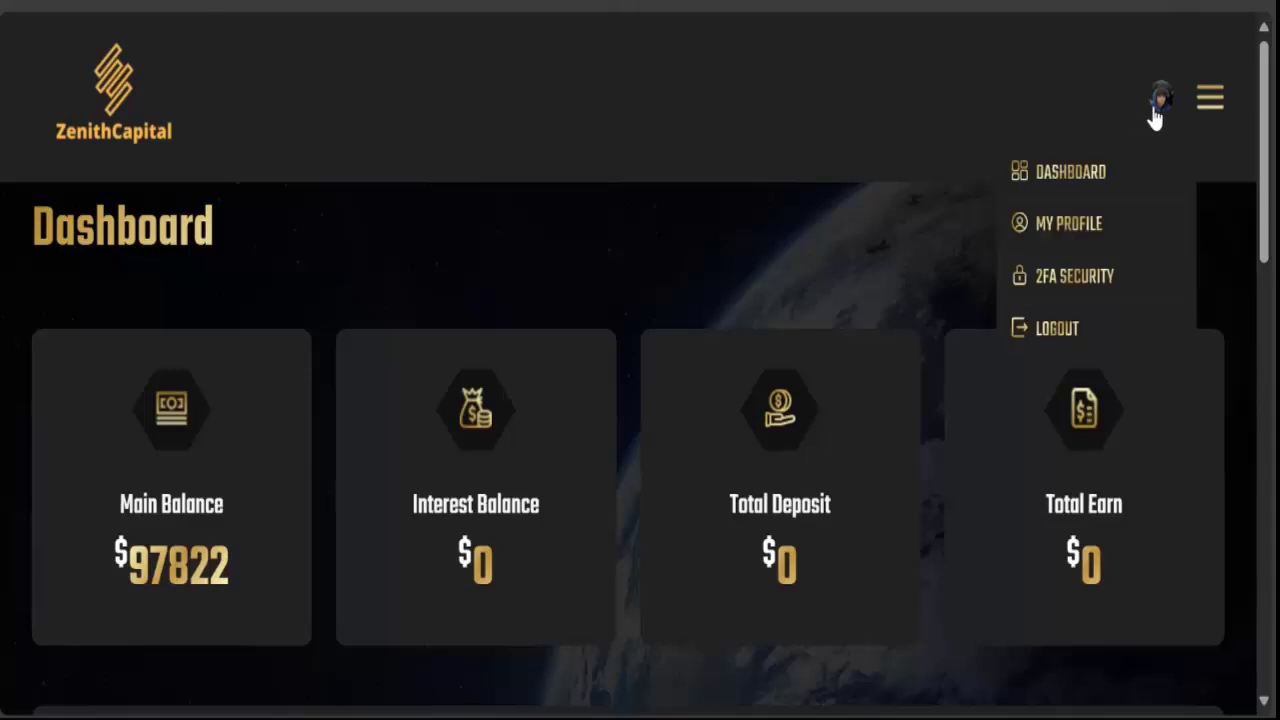
pyautogui.click(643, 400)
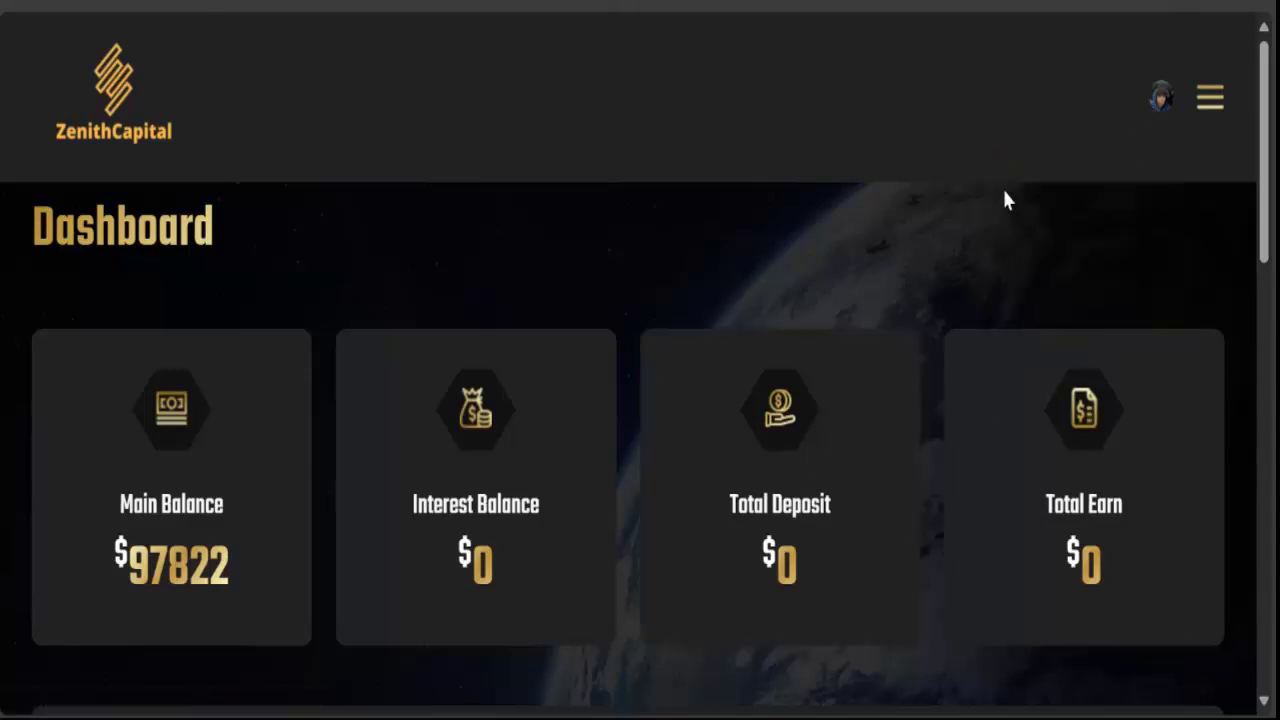
pyautogui.click(1208, 99)
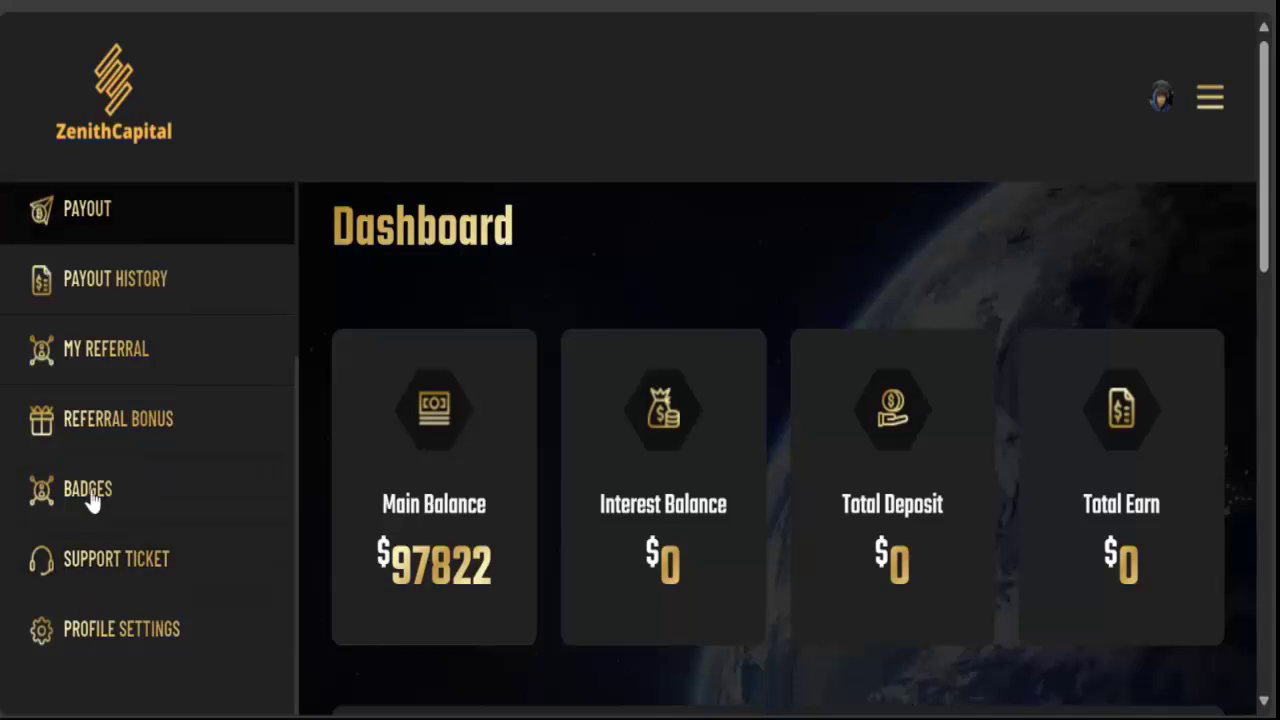
pyautogui.scroll(-3, 329, 409)
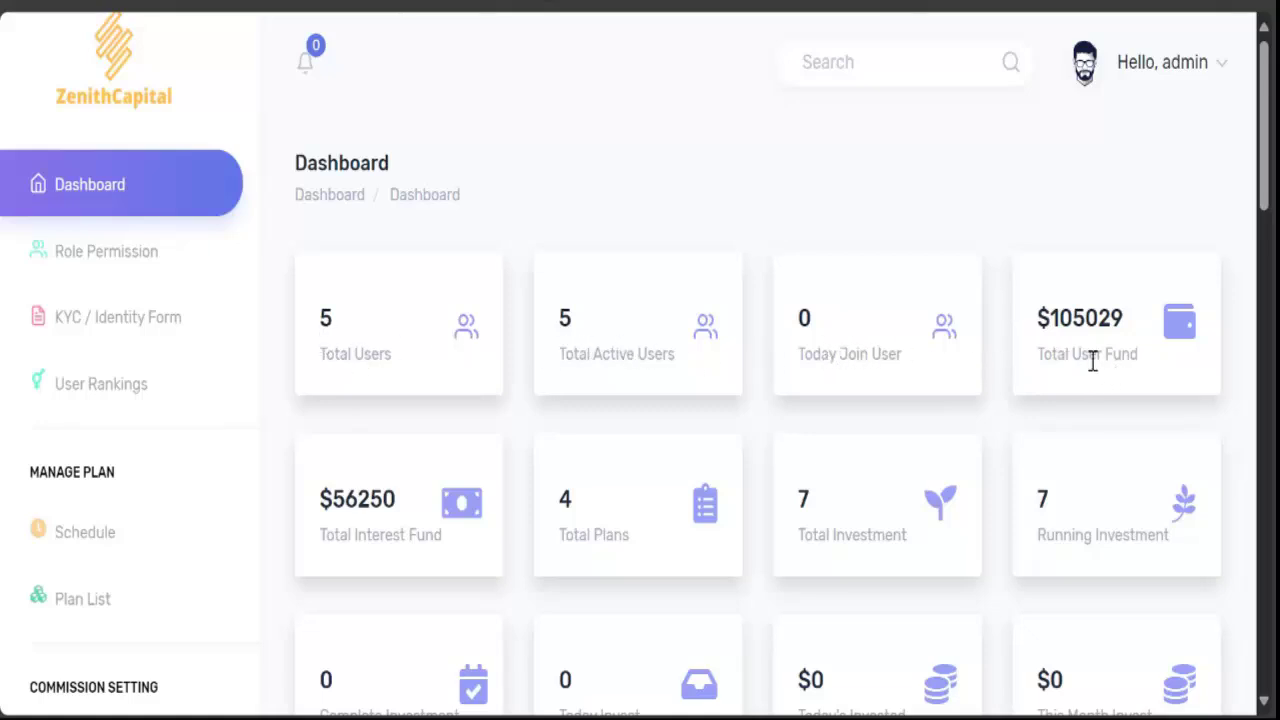
# Review the user, fund, plan, investment and deposit summary cards on the admin dashboard
pyautogui.scroll(-2, 700, 483)
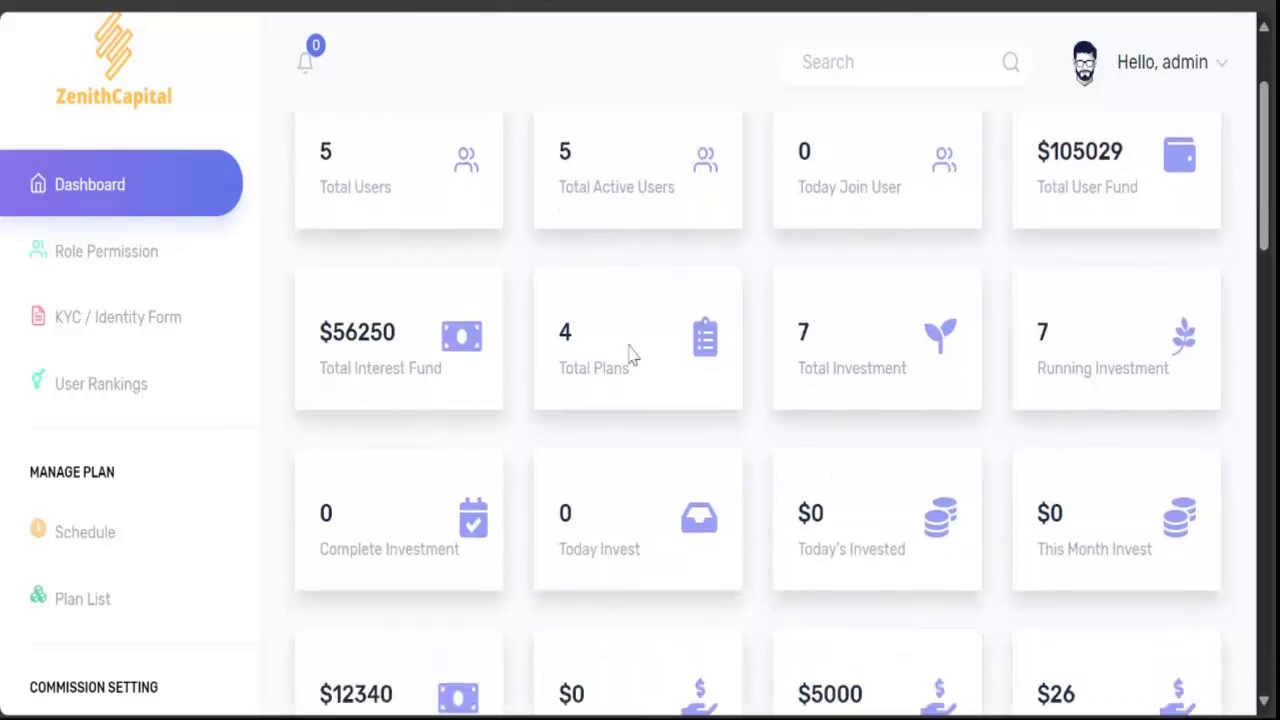
pyautogui.scroll(-5, 1046, 386)
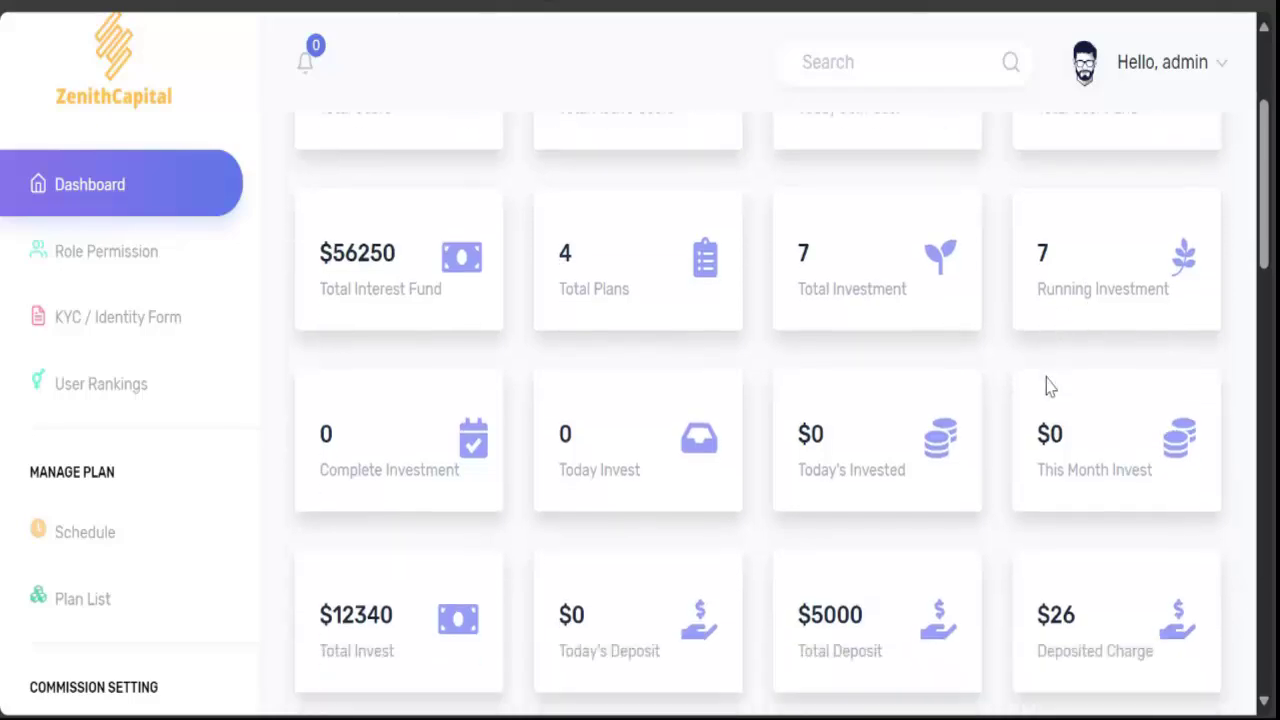
pyautogui.scroll(4, 820, 360)
pyautogui.scroll(3, 688, 380)
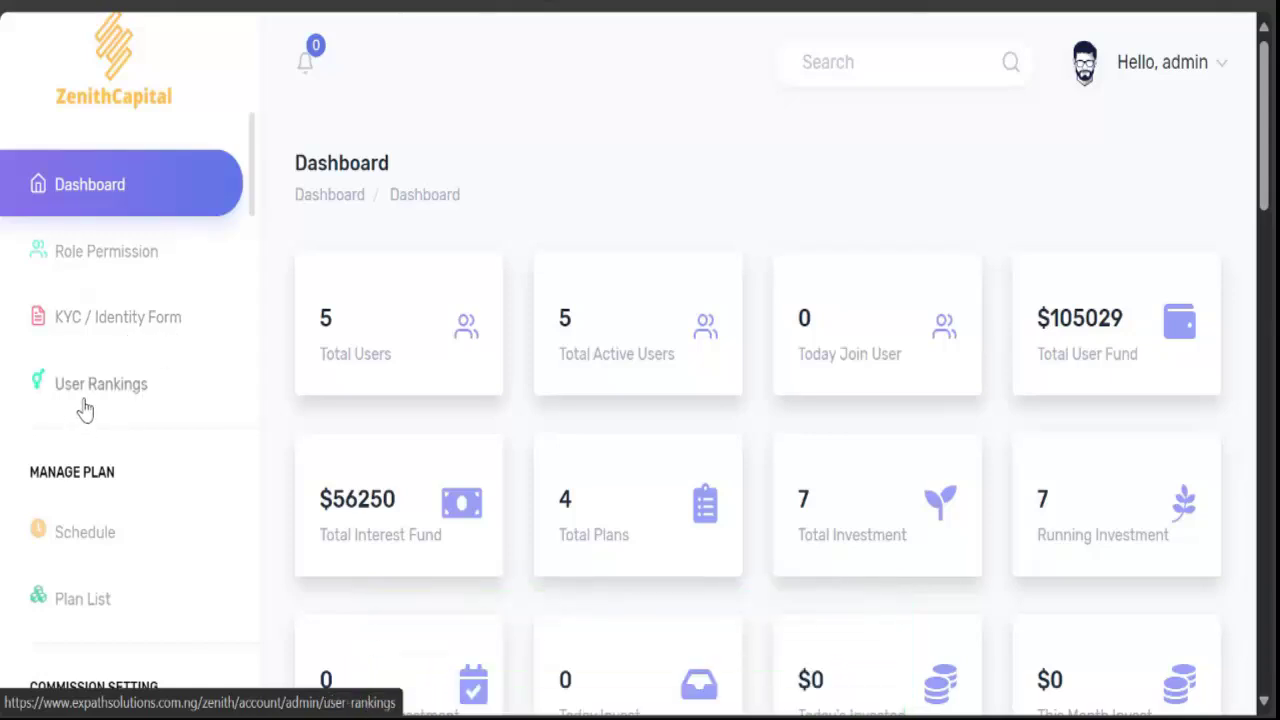
# Examine the admin navigation sections for plans, commission, transactions, user management and payment settings
pyautogui.scroll(-2, 110, 420)
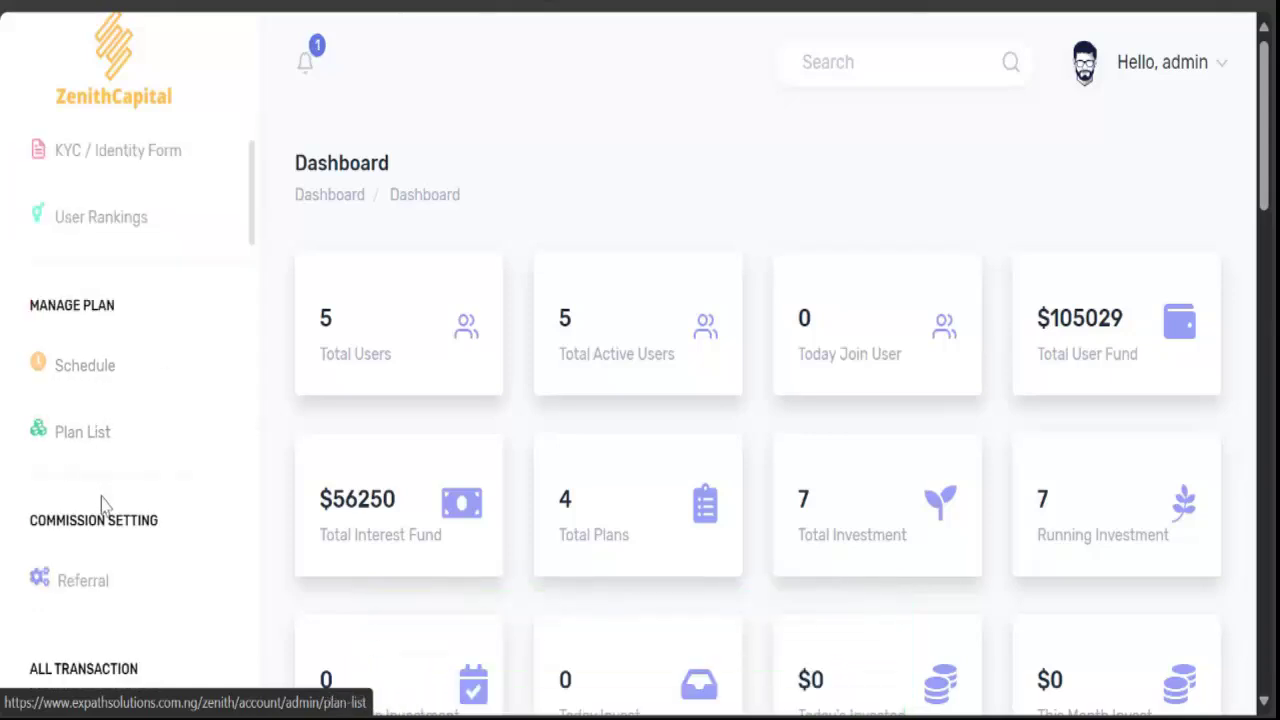
pyautogui.scroll(-4, 103, 505)
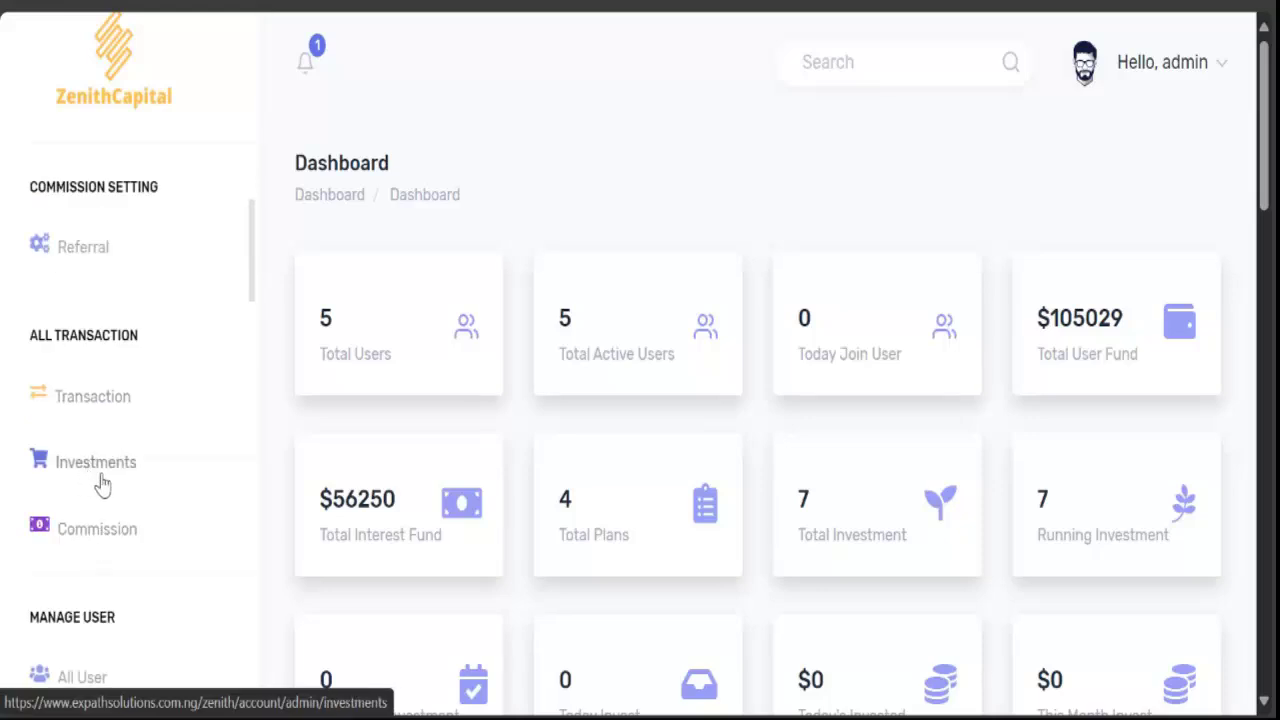
pyautogui.scroll(-2, 106, 546)
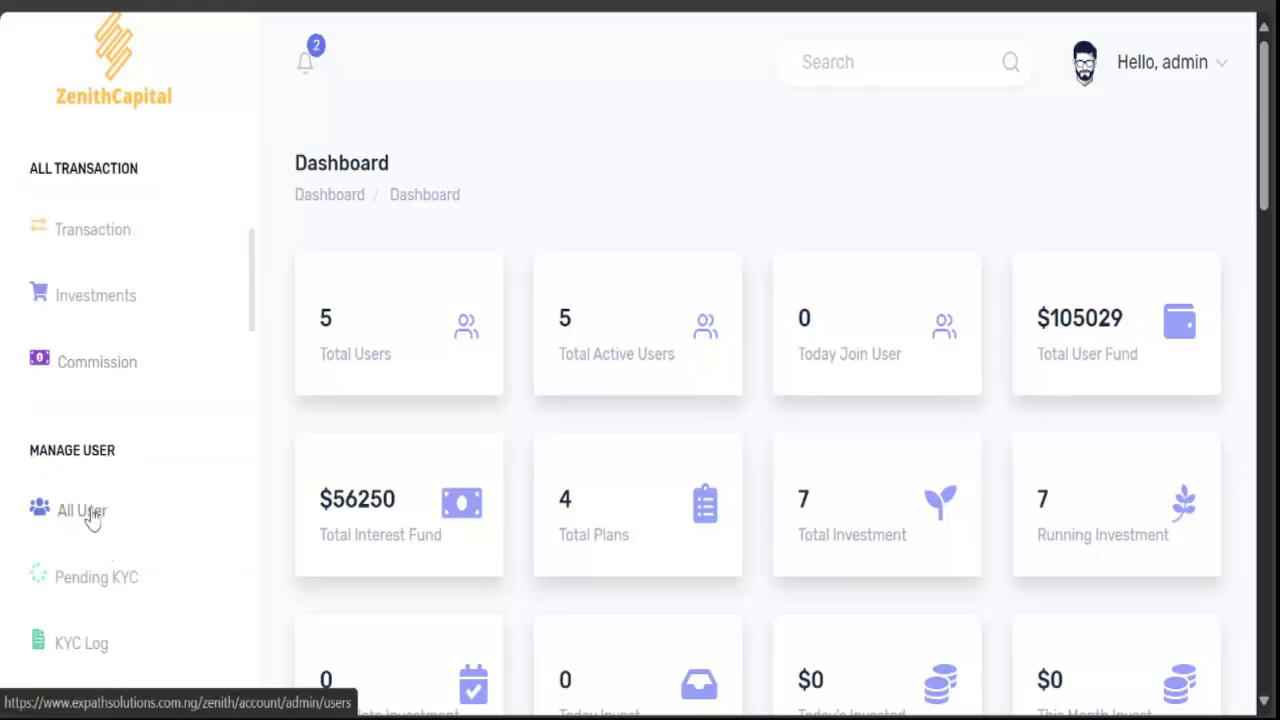
pyautogui.scroll(-4, 100, 518)
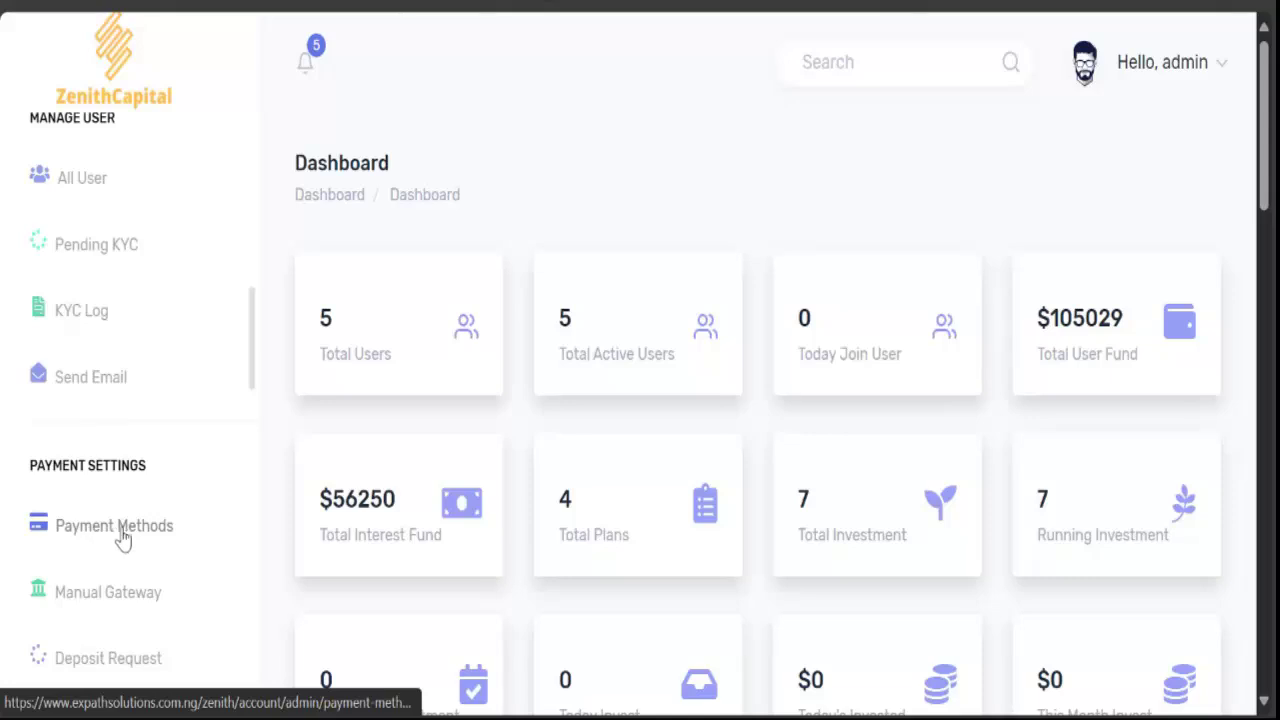
pyautogui.scroll(-2, 134, 607)
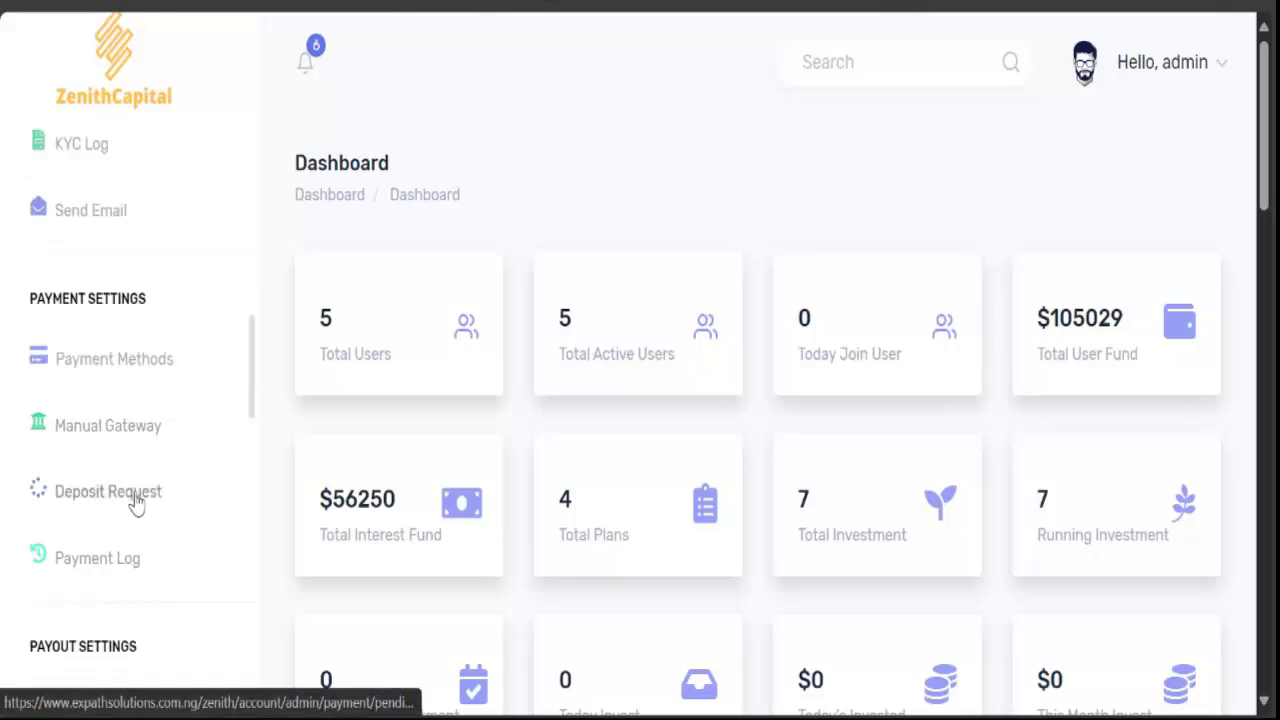
# Switch to the user dashboard window to check its payout and referral entries, and return to the admin dashboard window
pyautogui.moveTo(280, 716)
pyautogui.click(386, 643)
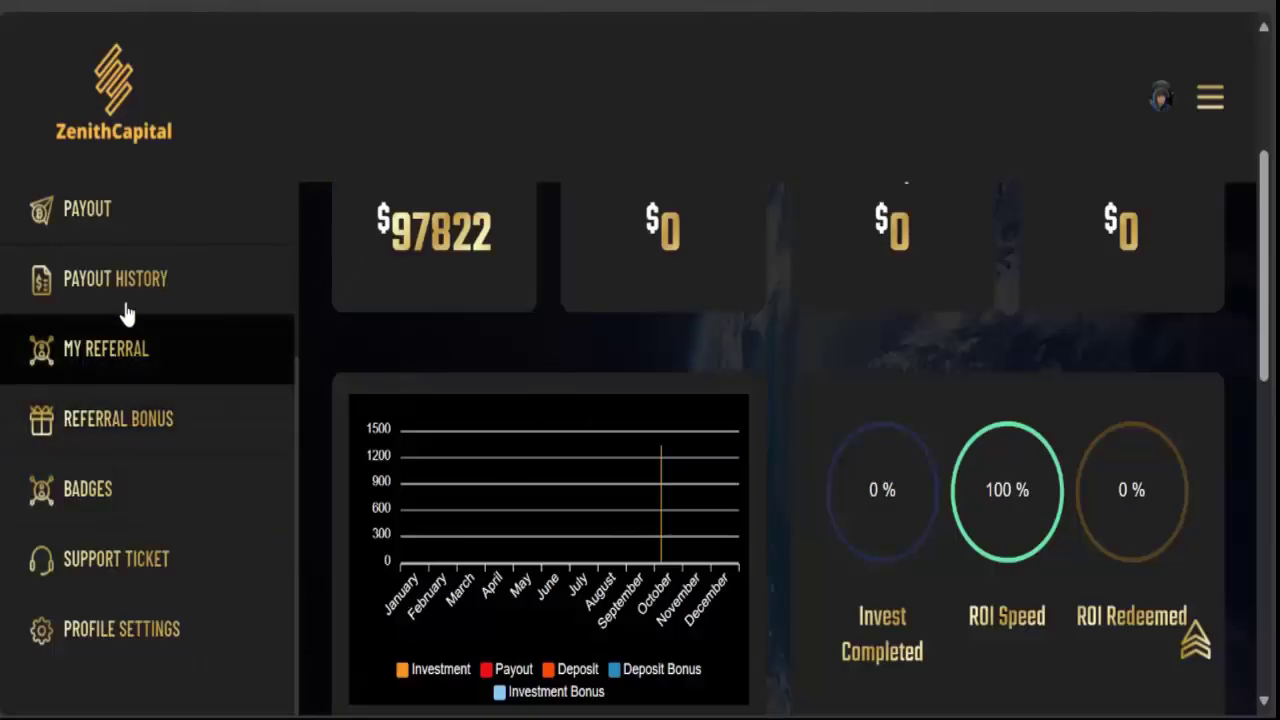
pyautogui.moveTo(280, 716)
pyautogui.click(171, 640)
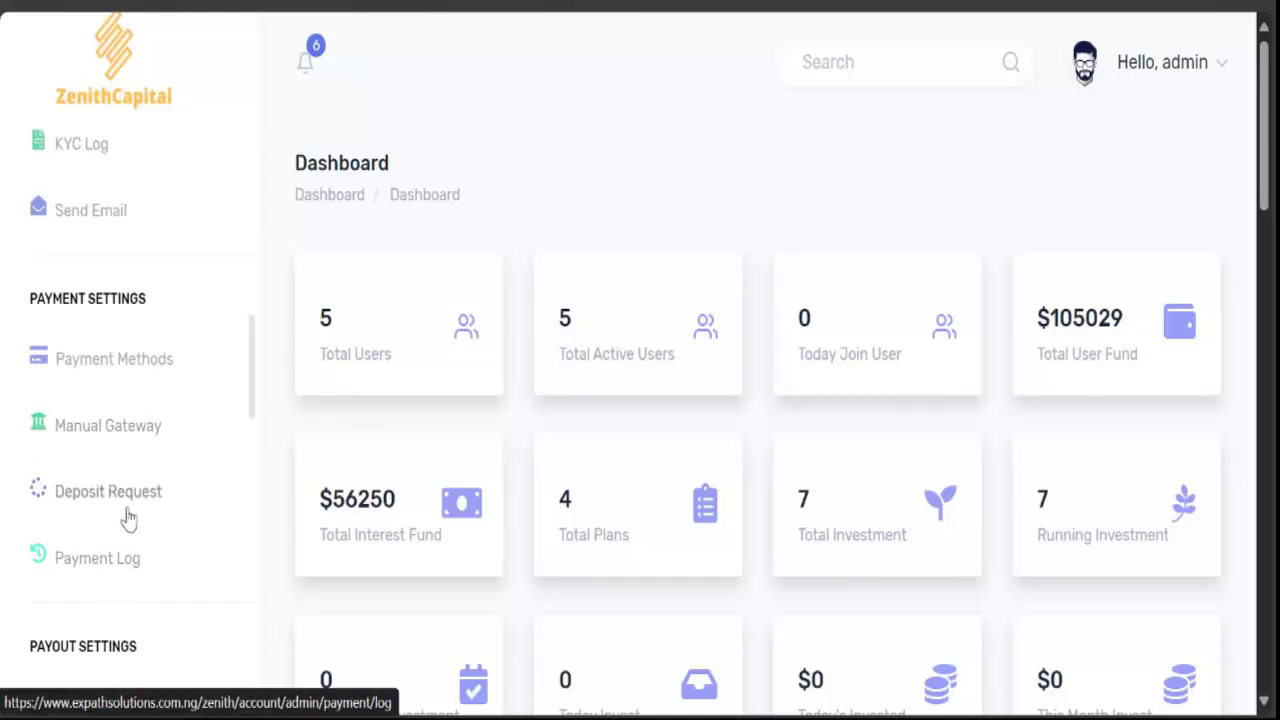
# Examine the Payout Settings and Support Tickets sections of the admin navigation
pyautogui.scroll(-2, 125, 450)
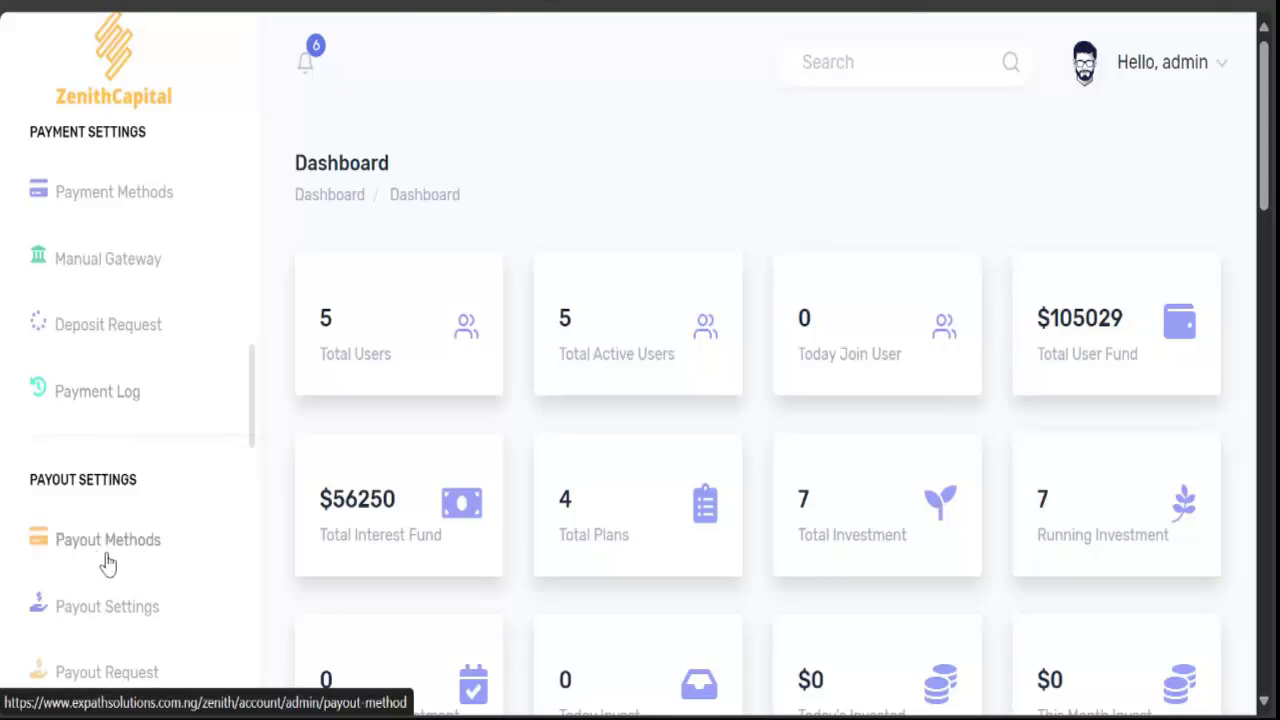
pyautogui.scroll(-4, 138, 575)
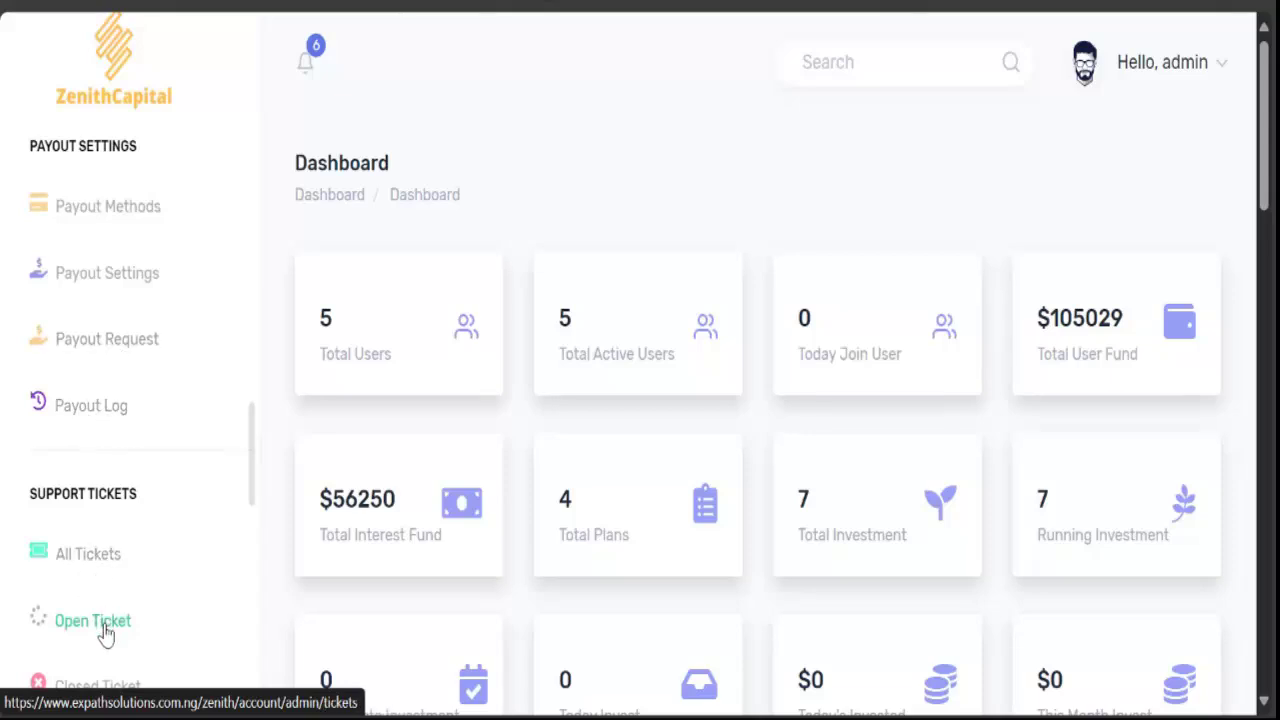
pyautogui.scroll(-2, 108, 615)
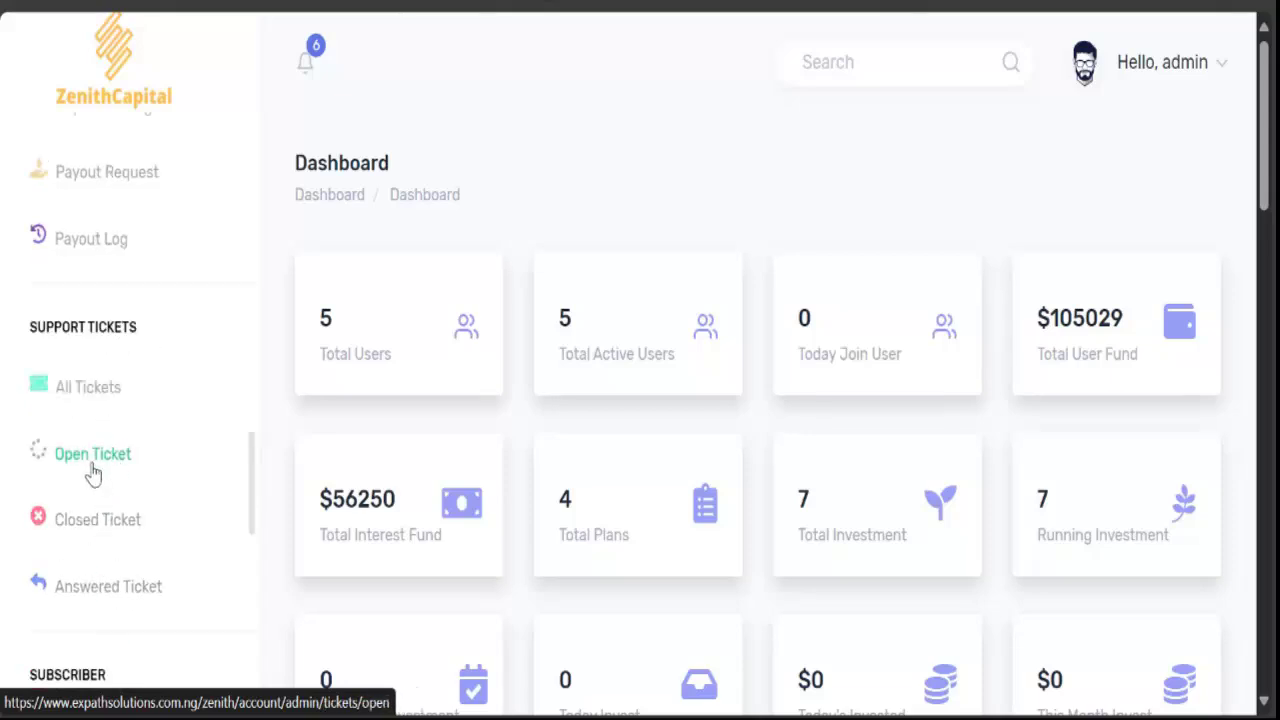
# Switch to the user dashboard window to check its Support Ticket entry, and return to the admin dashboard window
pyautogui.moveTo(280, 715)
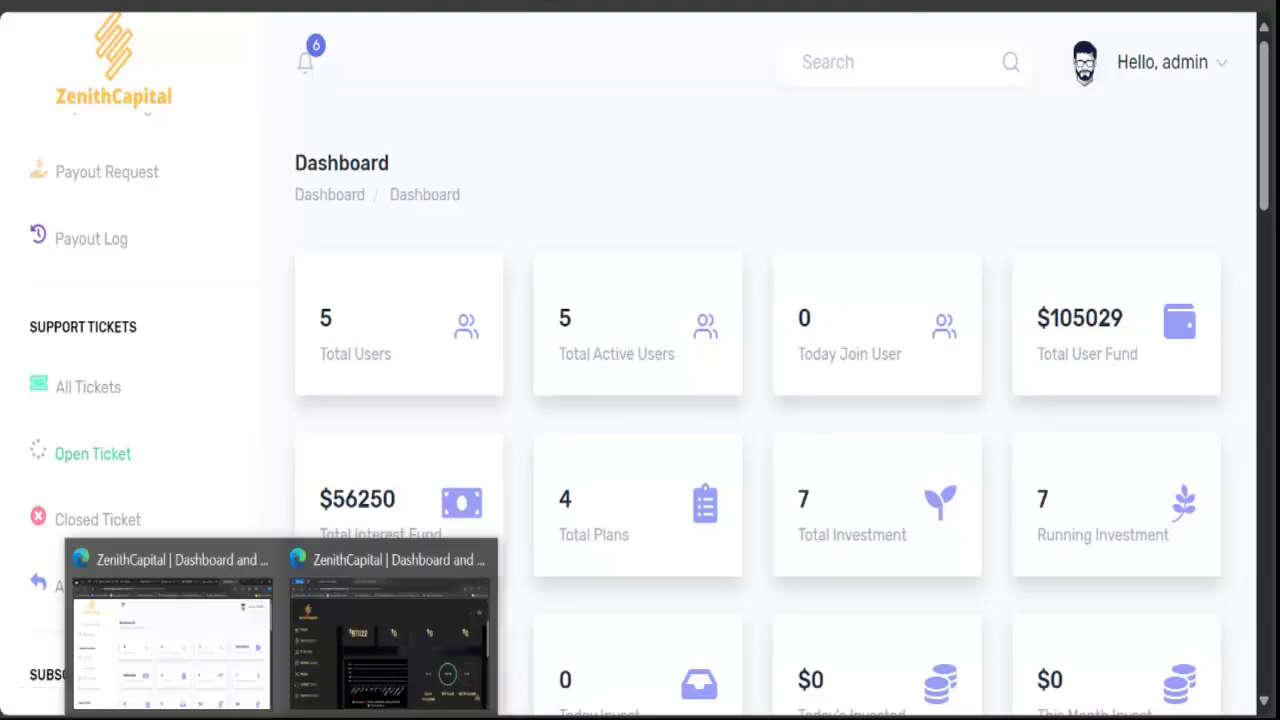
pyautogui.click(358, 652)
pyautogui.scroll(2, 993, 415)
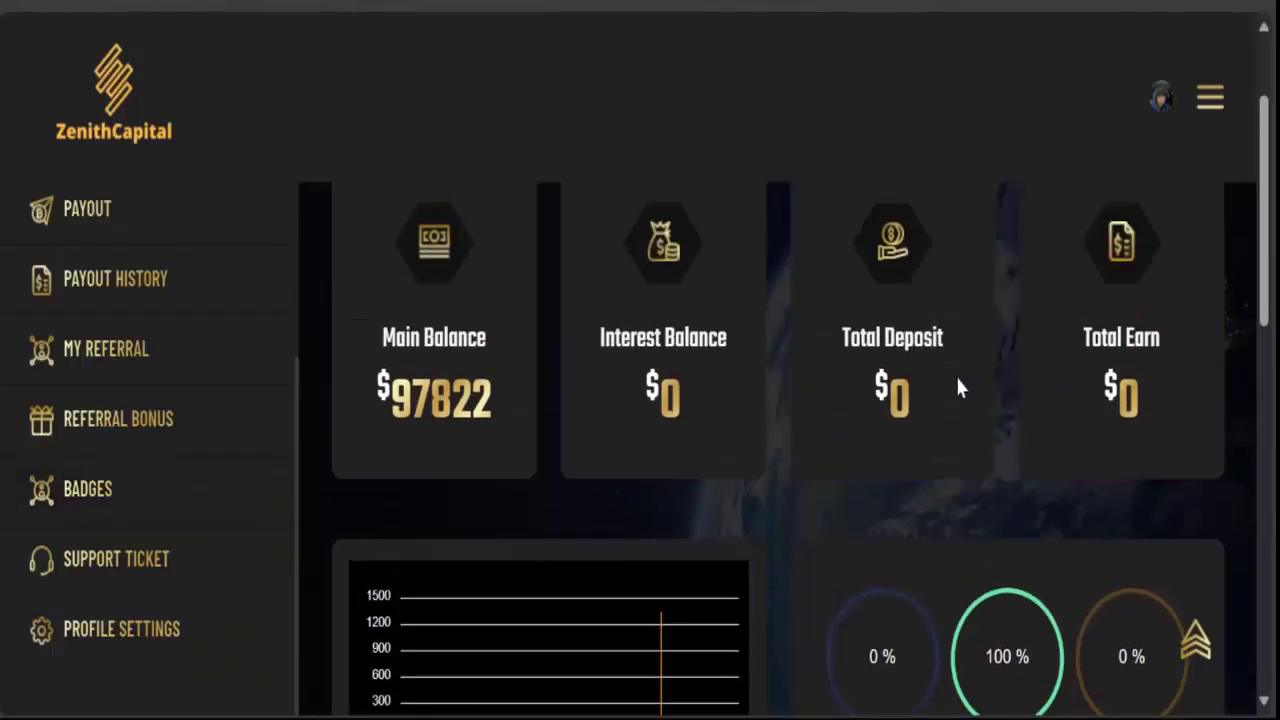
pyautogui.scroll(2, 940, 390)
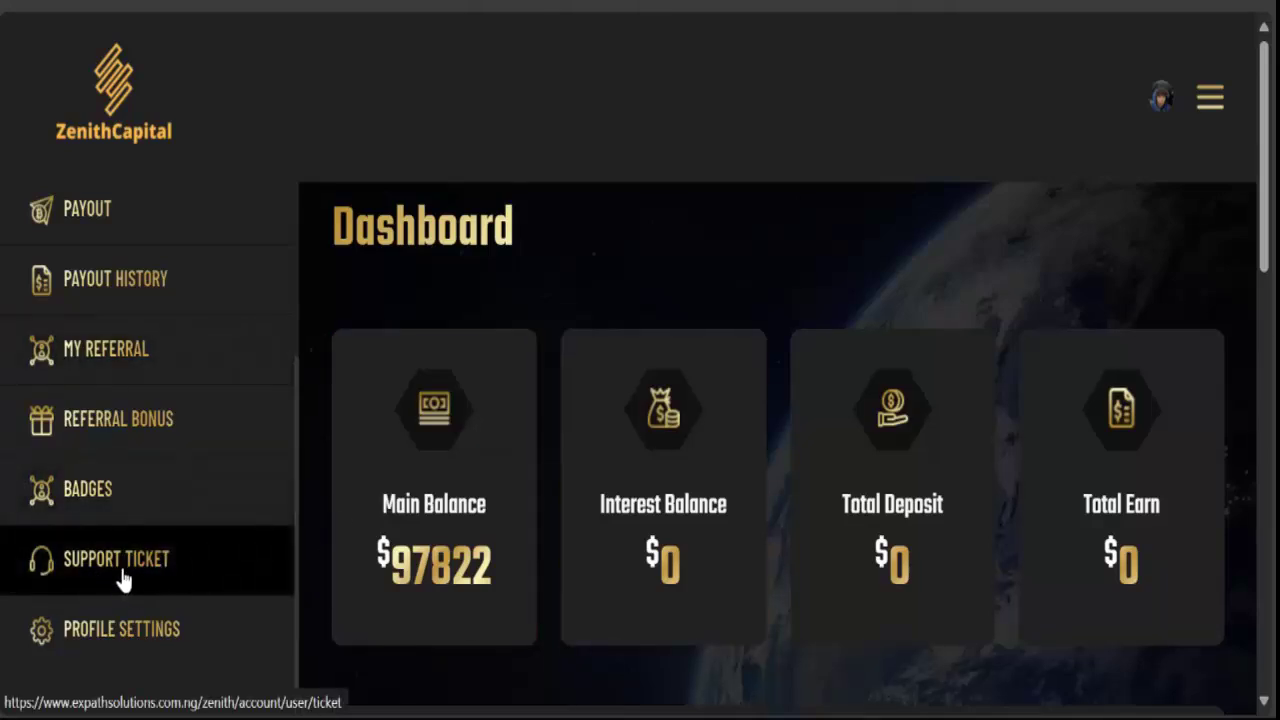
pyautogui.click(170, 655)
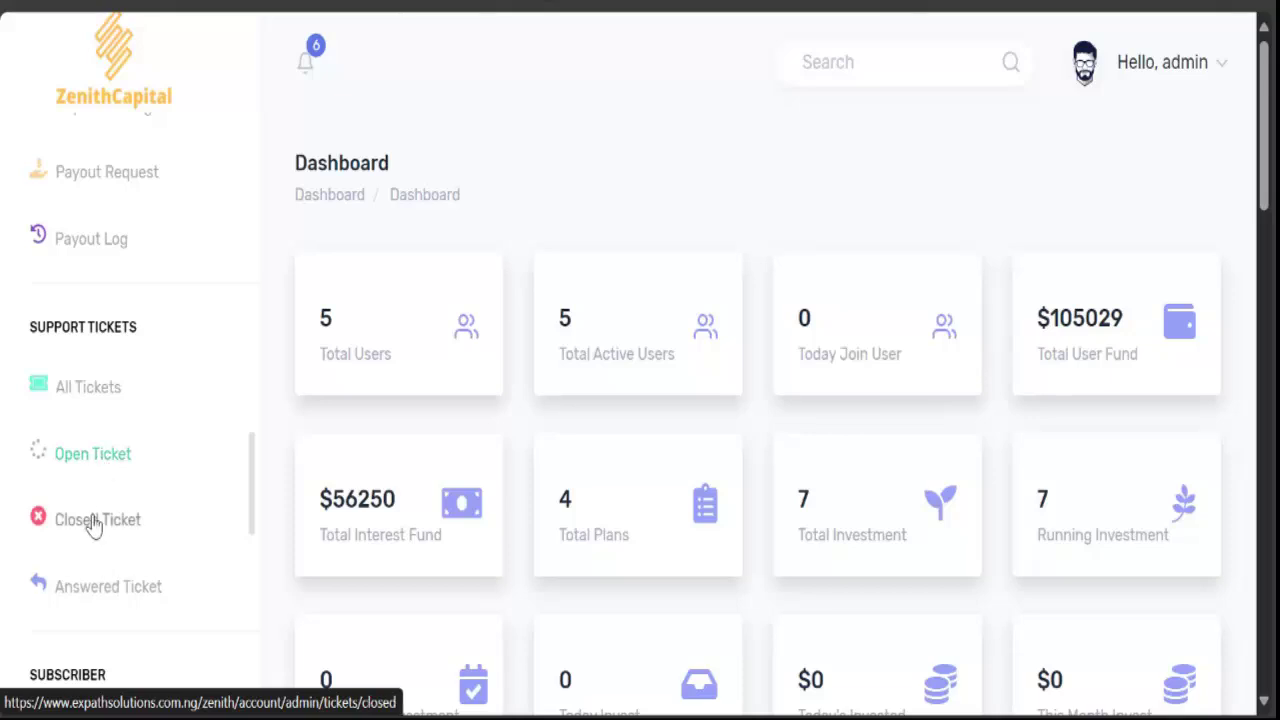
# Examine the Subscriber, Controls and Theme Settings sections of the admin navigation
pyautogui.scroll(-2, 110, 600)
pyautogui.scroll(-2, 112, 630)
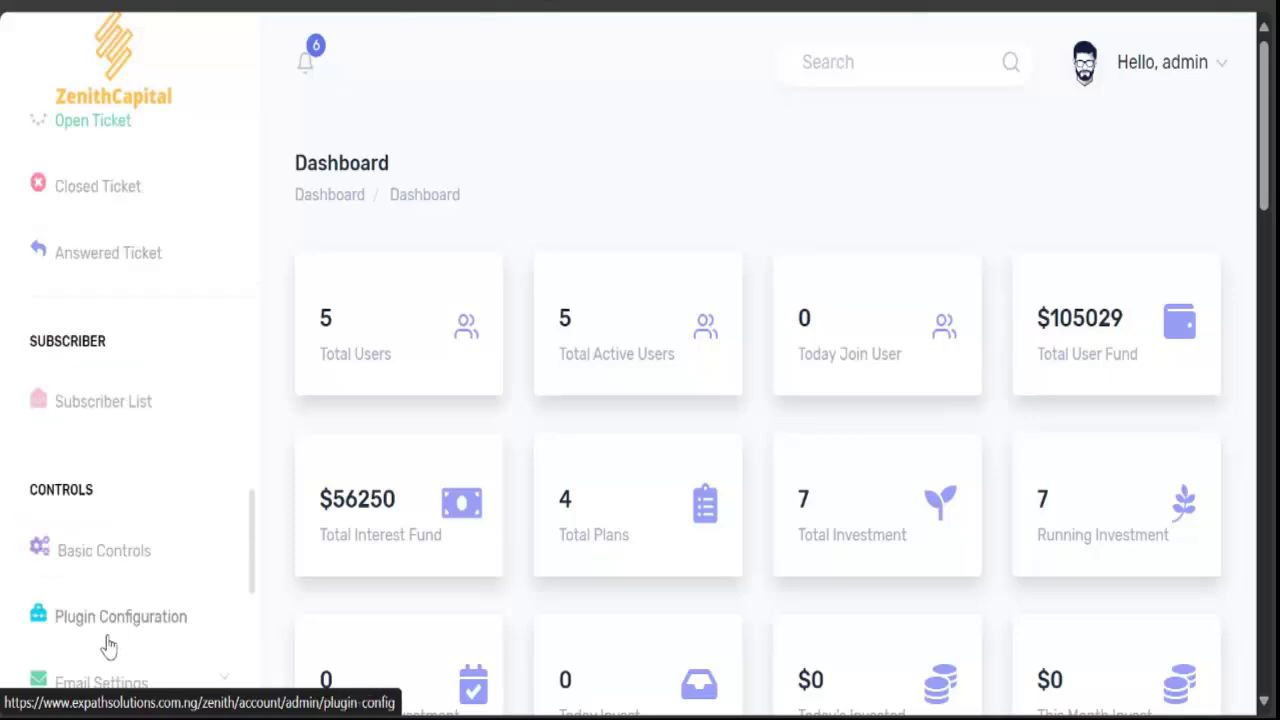
pyautogui.scroll(-2, 140, 580)
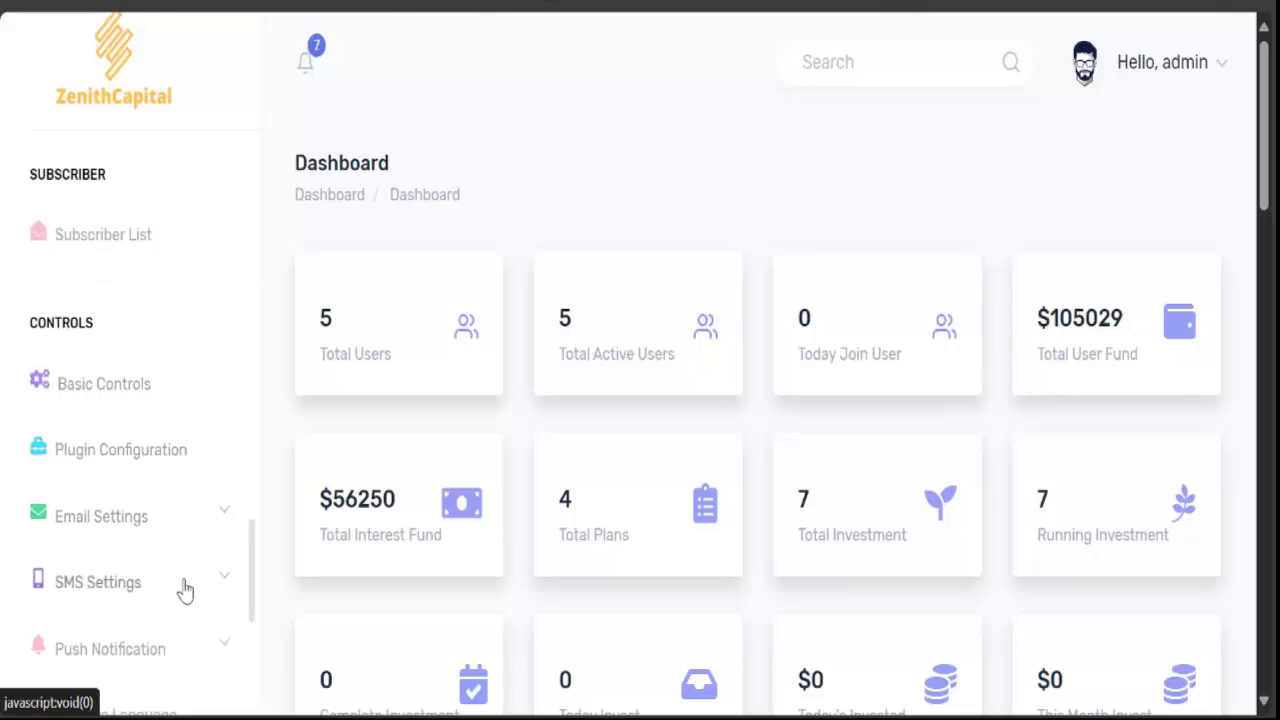
pyautogui.scroll(-4, 183, 585)
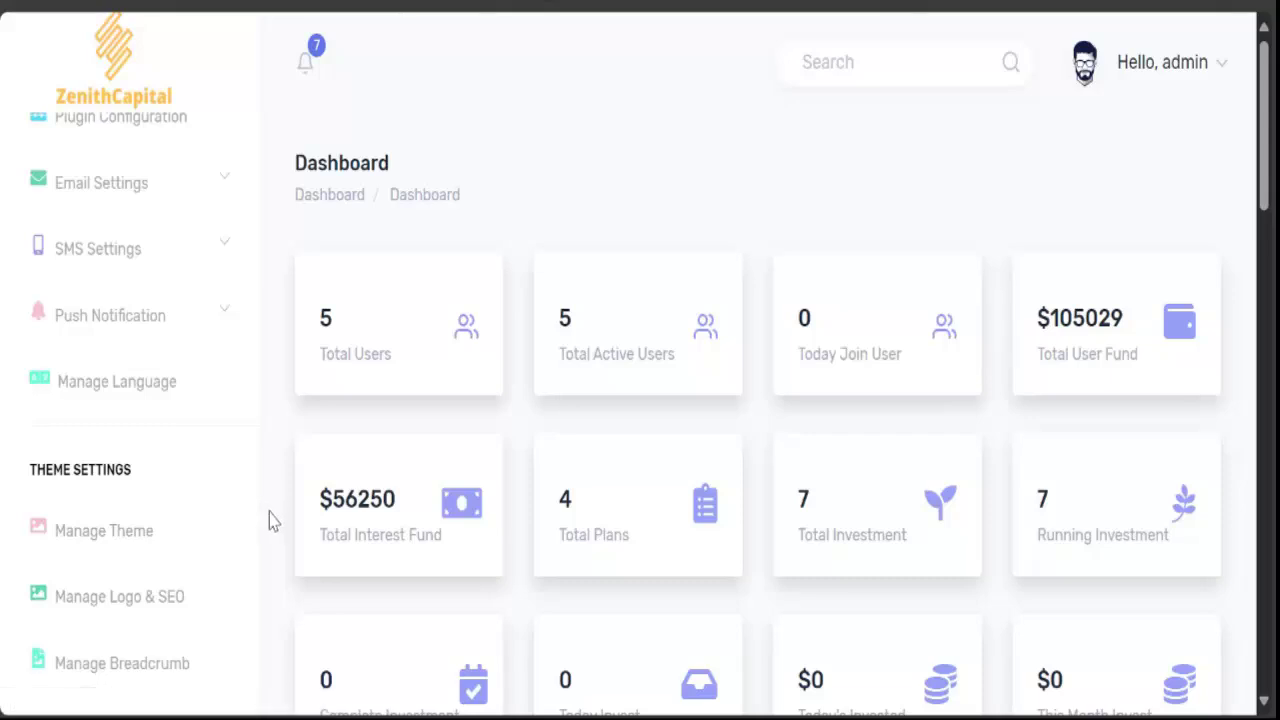
# Open the admin Send Email page and examine the subject and message form for emailing all users
pyautogui.click(135, 540)
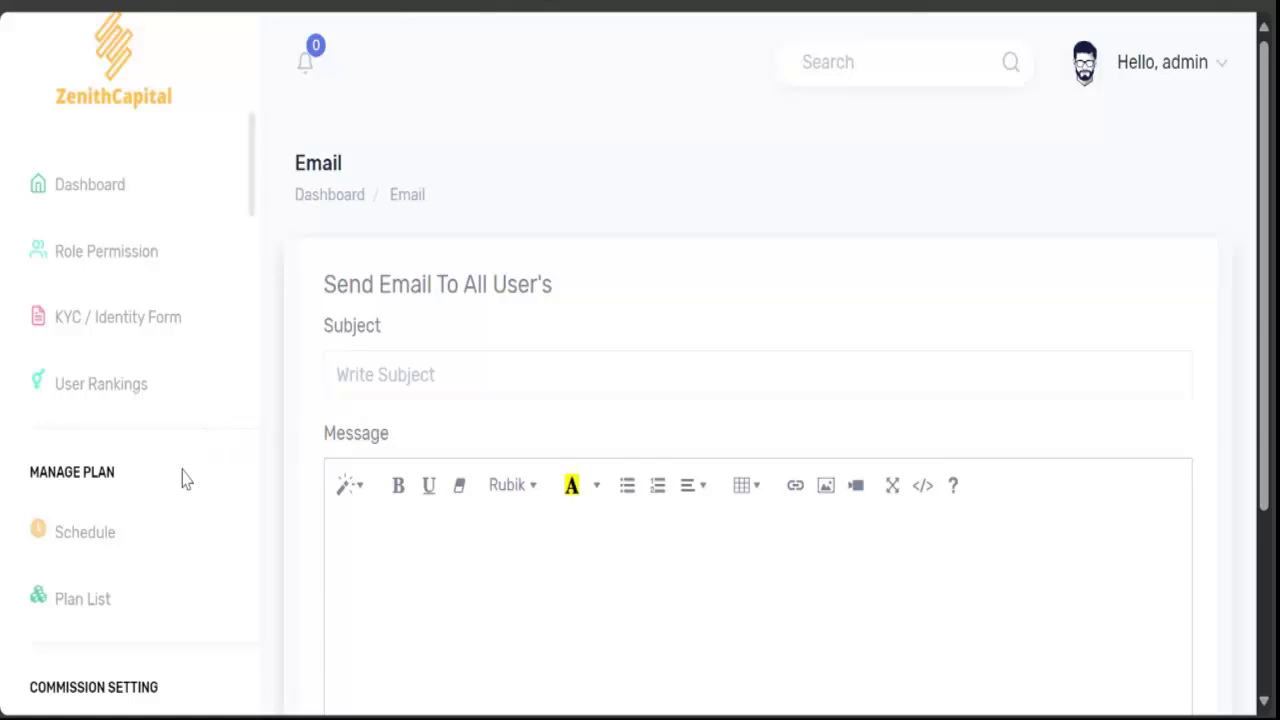
pyautogui.scroll(-7, 151, 551)
pyautogui.scroll(-2, 160, 603)
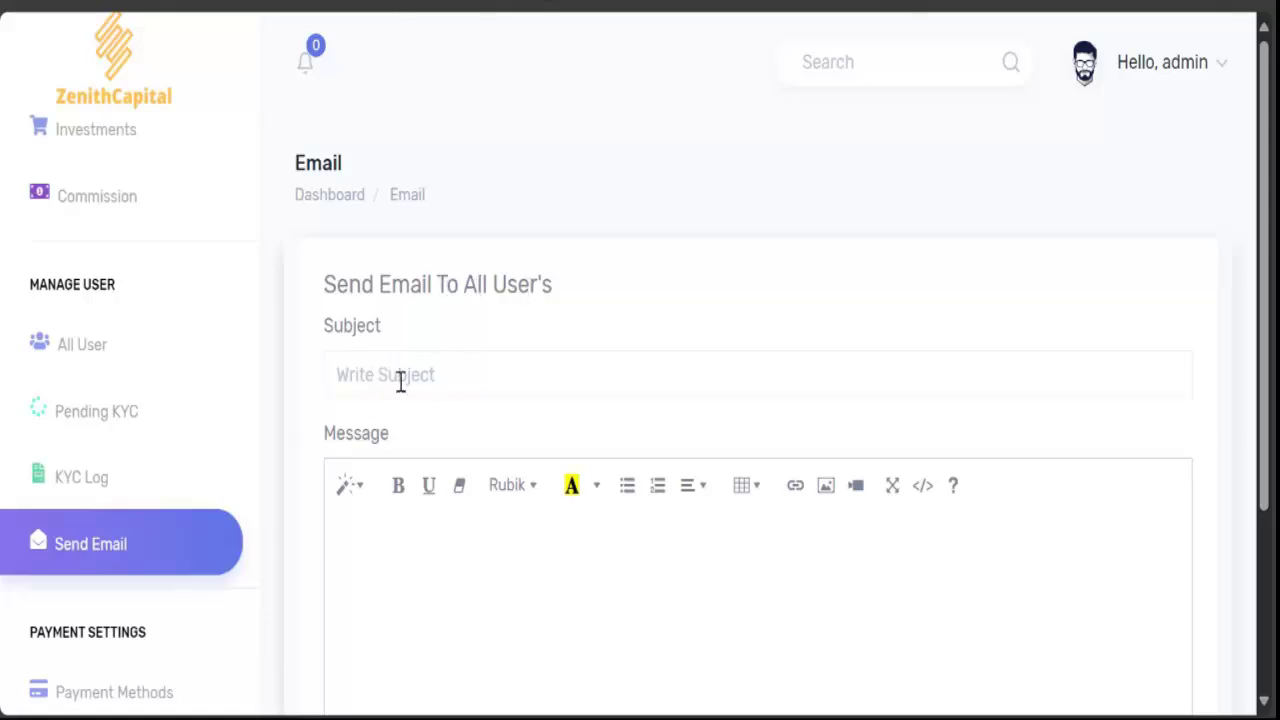
pyautogui.scroll(-3, 400, 395)
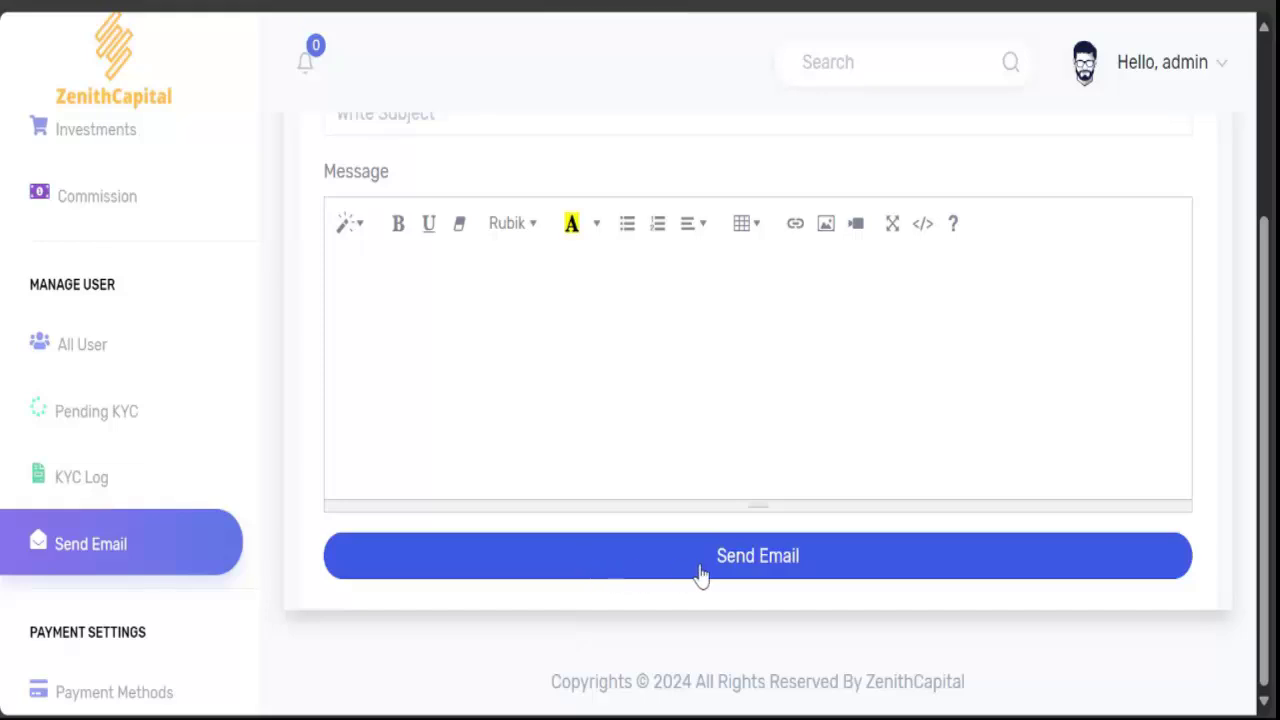
pyautogui.scroll(2, 558, 420)
pyautogui.scroll(2, 540, 370)
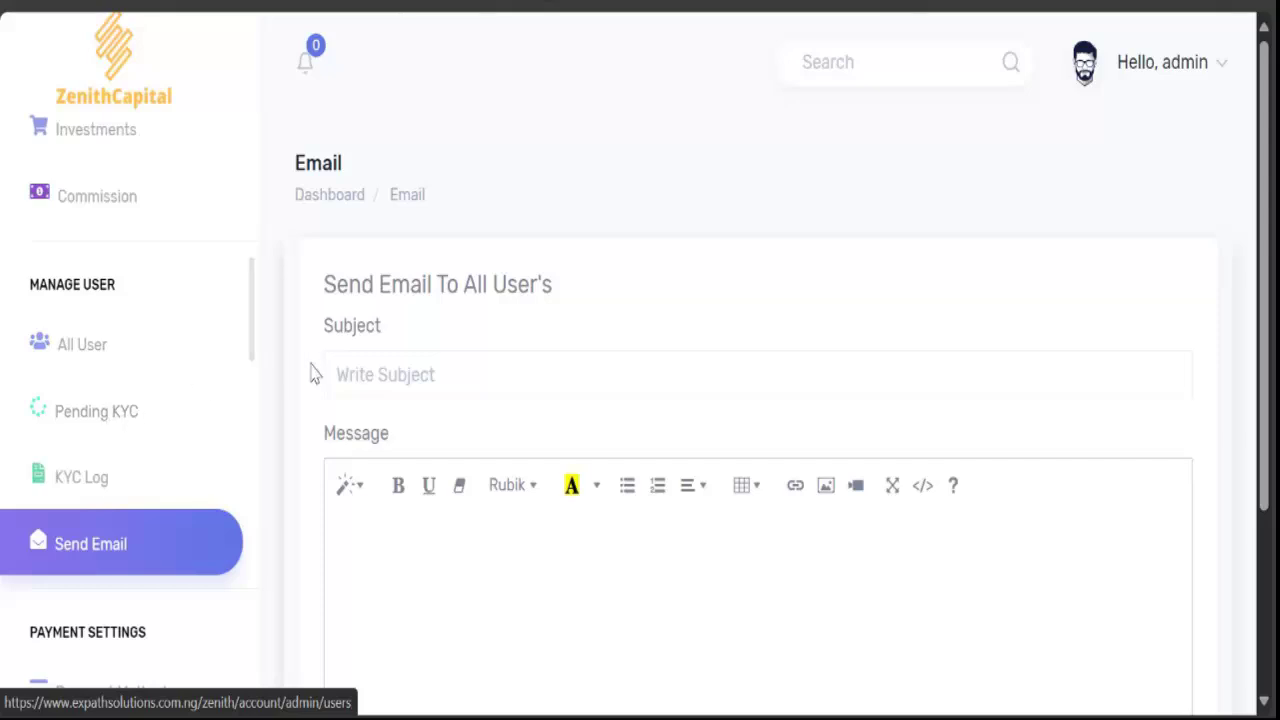
pyautogui.scroll(5, 170, 369)
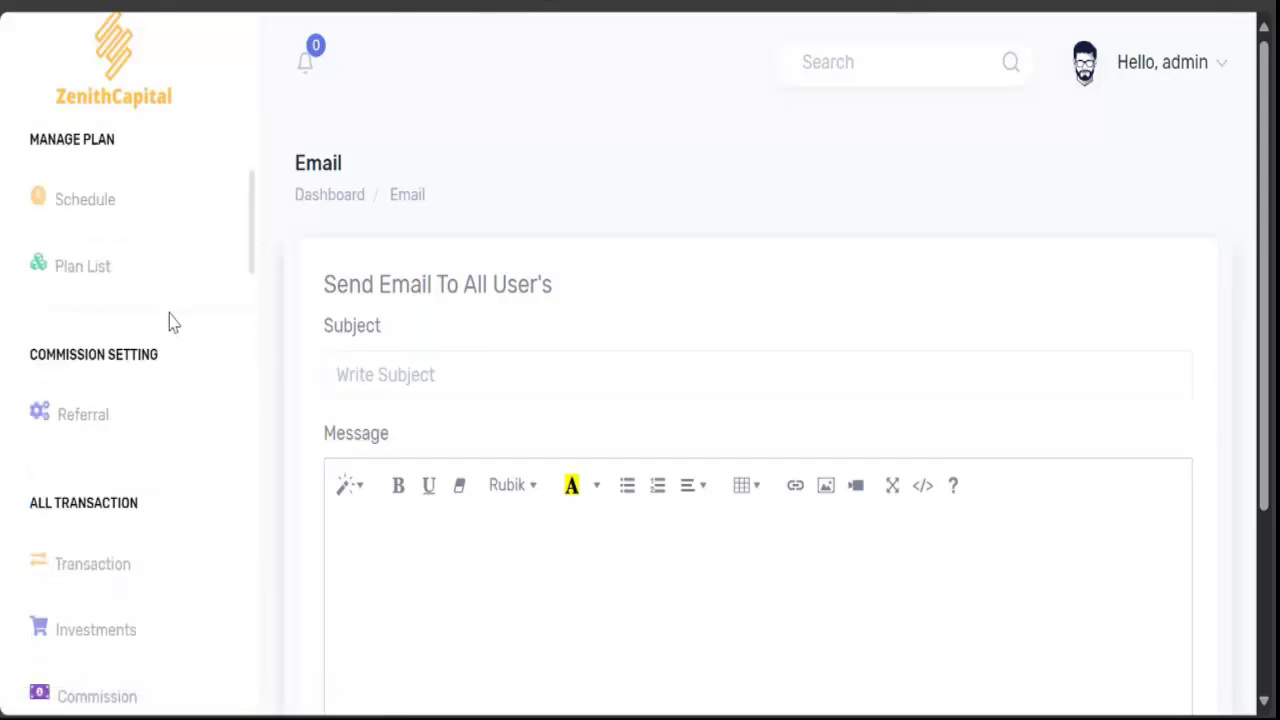
# Open the Payment Methods page under Payment Settings in the admin panel
pyautogui.scroll(3, 168, 323)
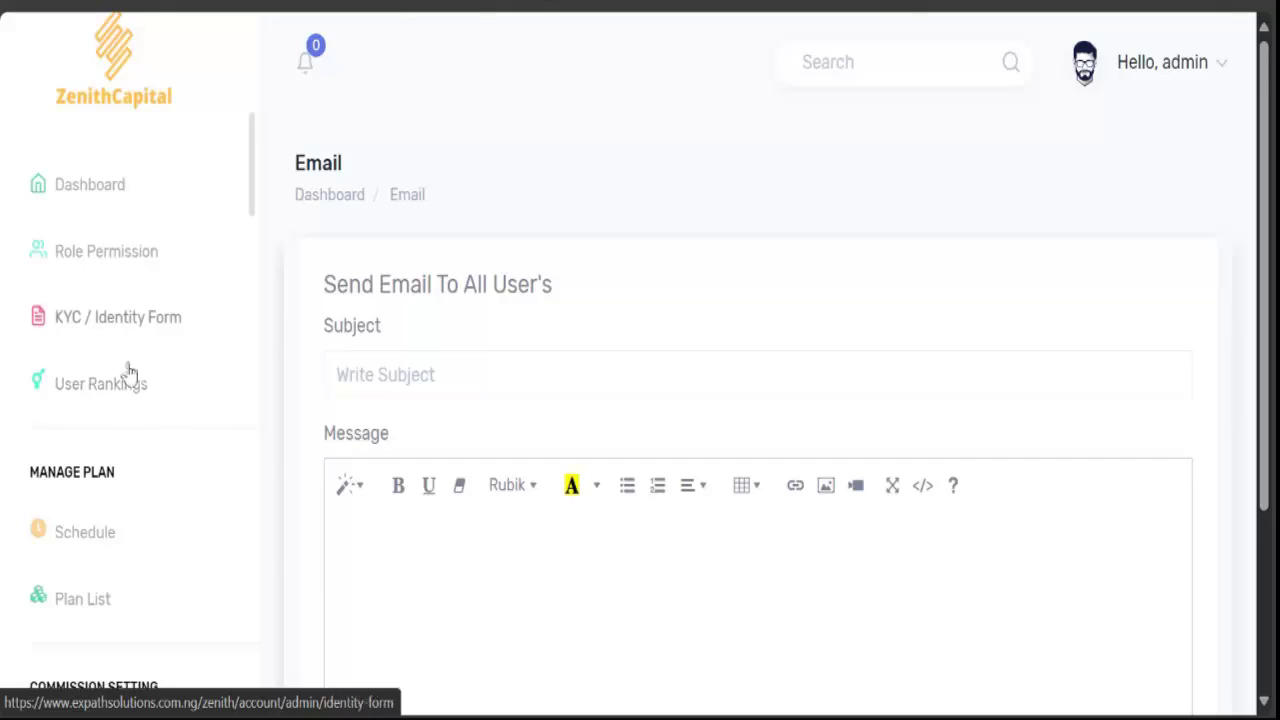
pyautogui.scroll(-7, 130, 390)
pyautogui.scroll(-3, 104, 615)
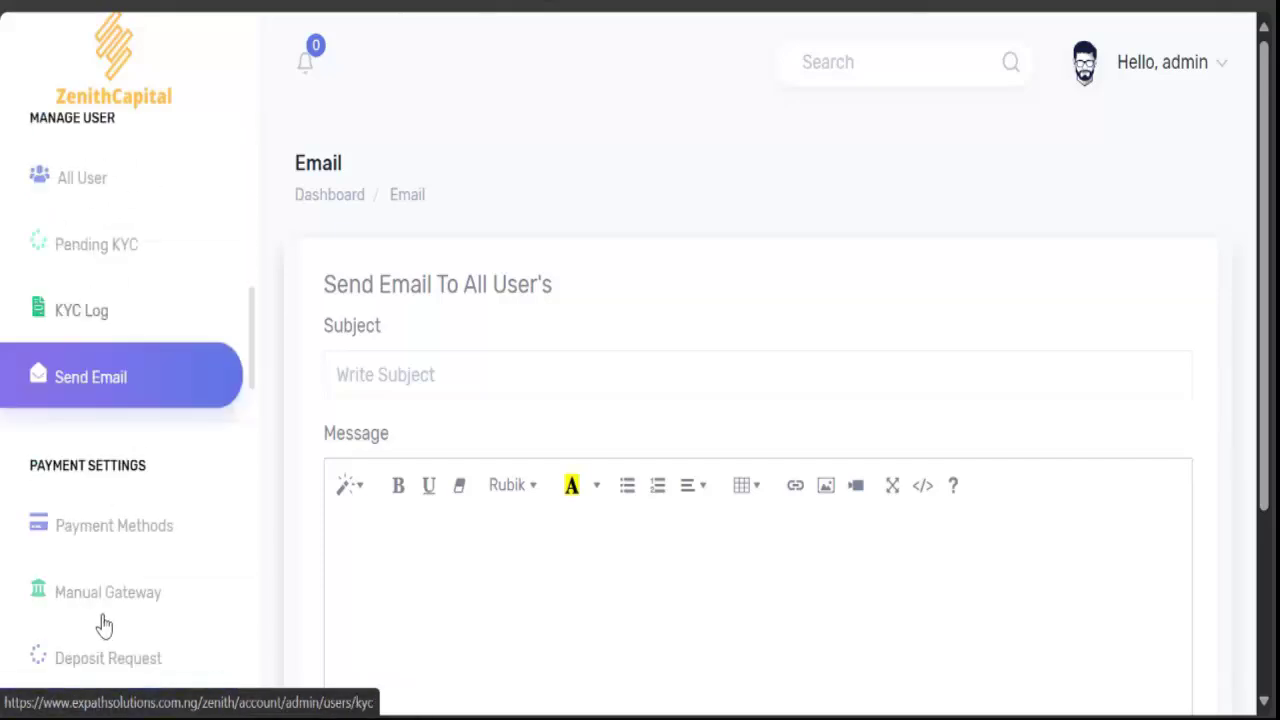
pyautogui.scroll(-3, 97, 549)
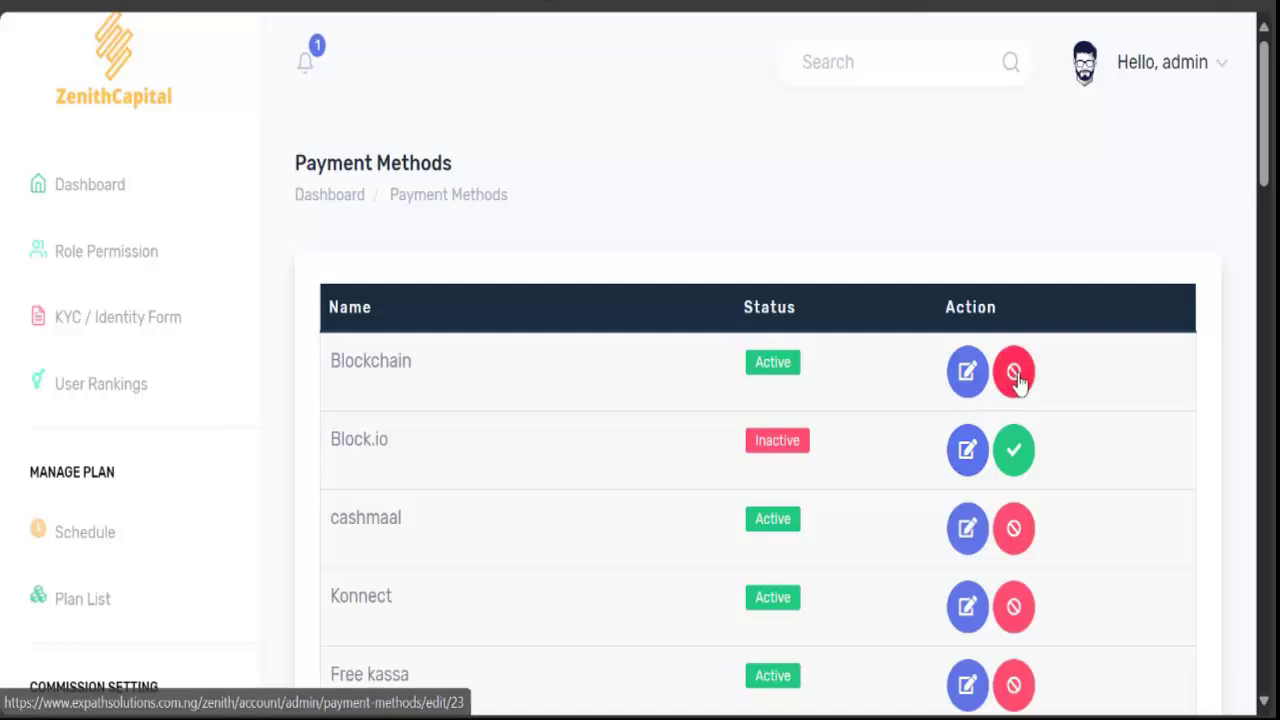
# Examine the full list of payment gateways with their statuses and edit actions, including the note on sorting their order
pyautogui.scroll(-2, 857, 466)
pyautogui.scroll(-5, 371, 366)
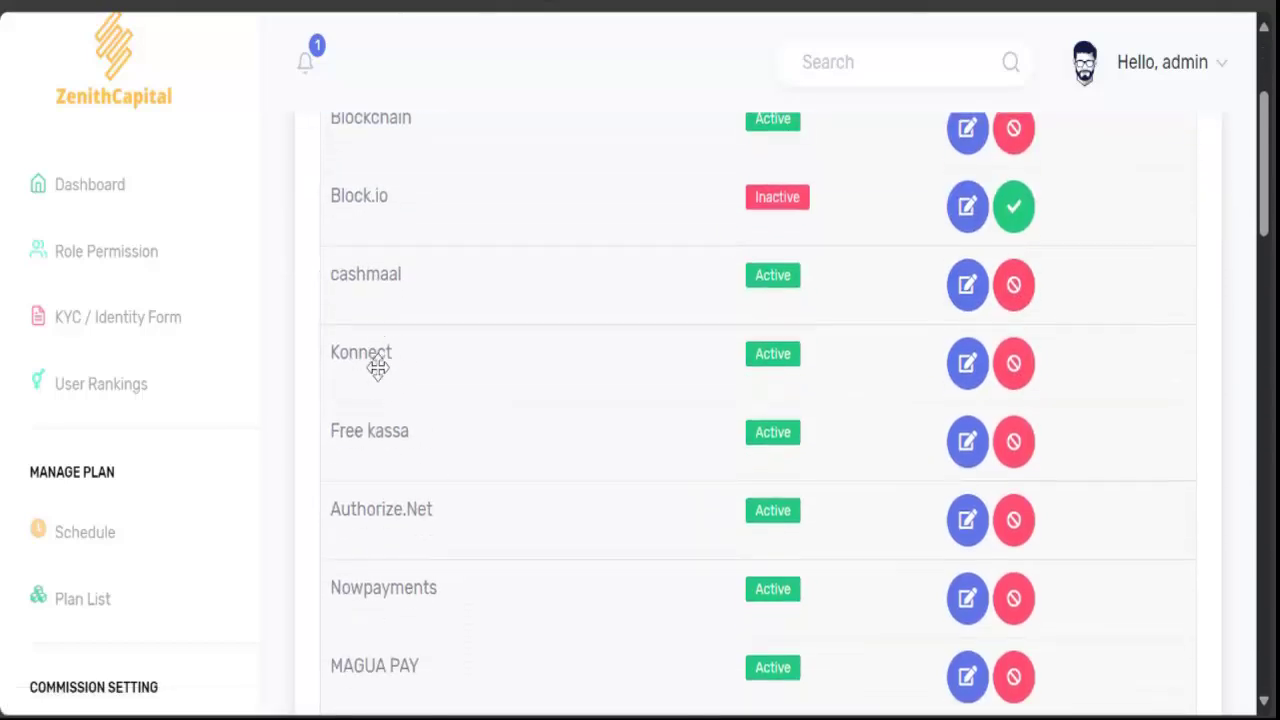
pyautogui.scroll(-10, 374, 452)
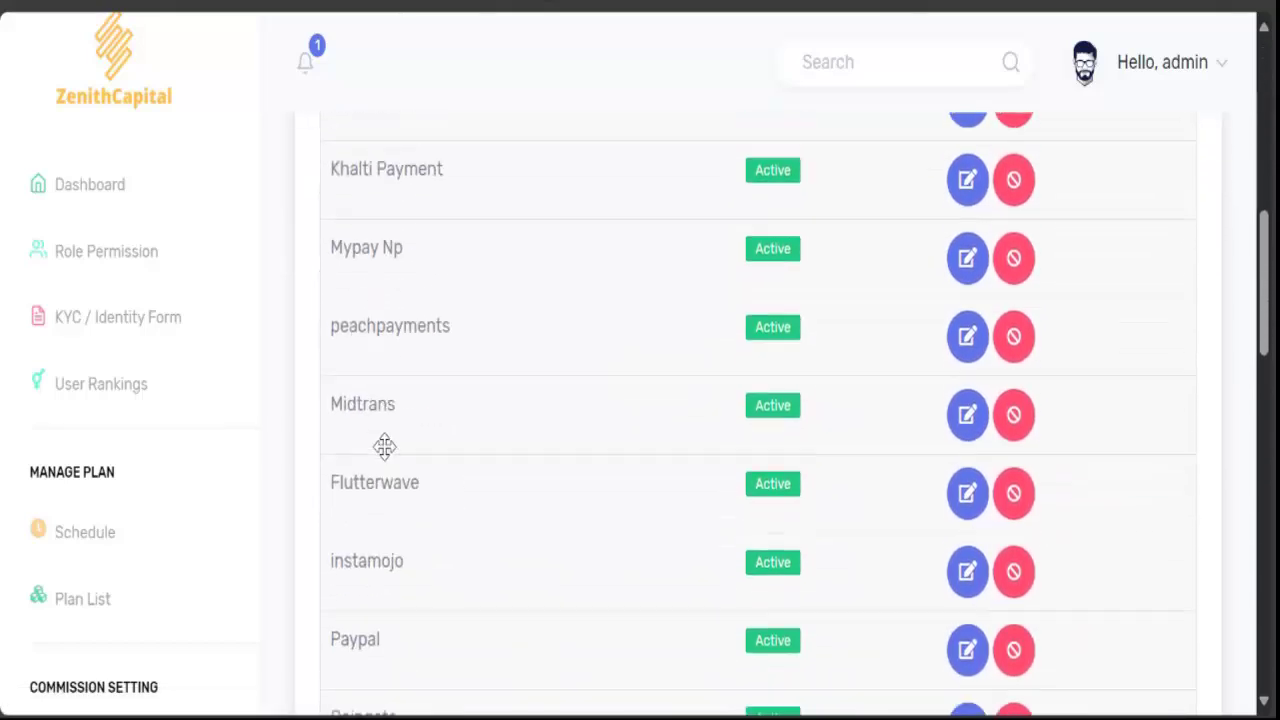
pyautogui.scroll(-4, 410, 560)
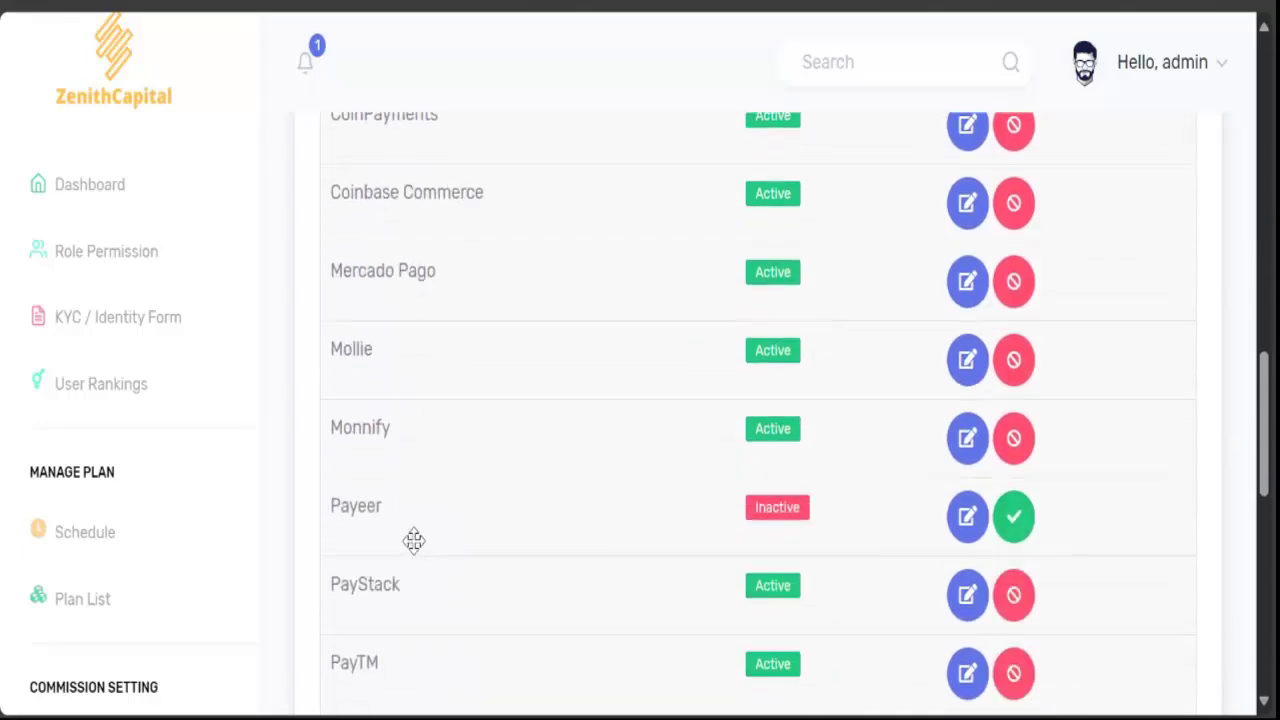
pyautogui.scroll(-4, 395, 512)
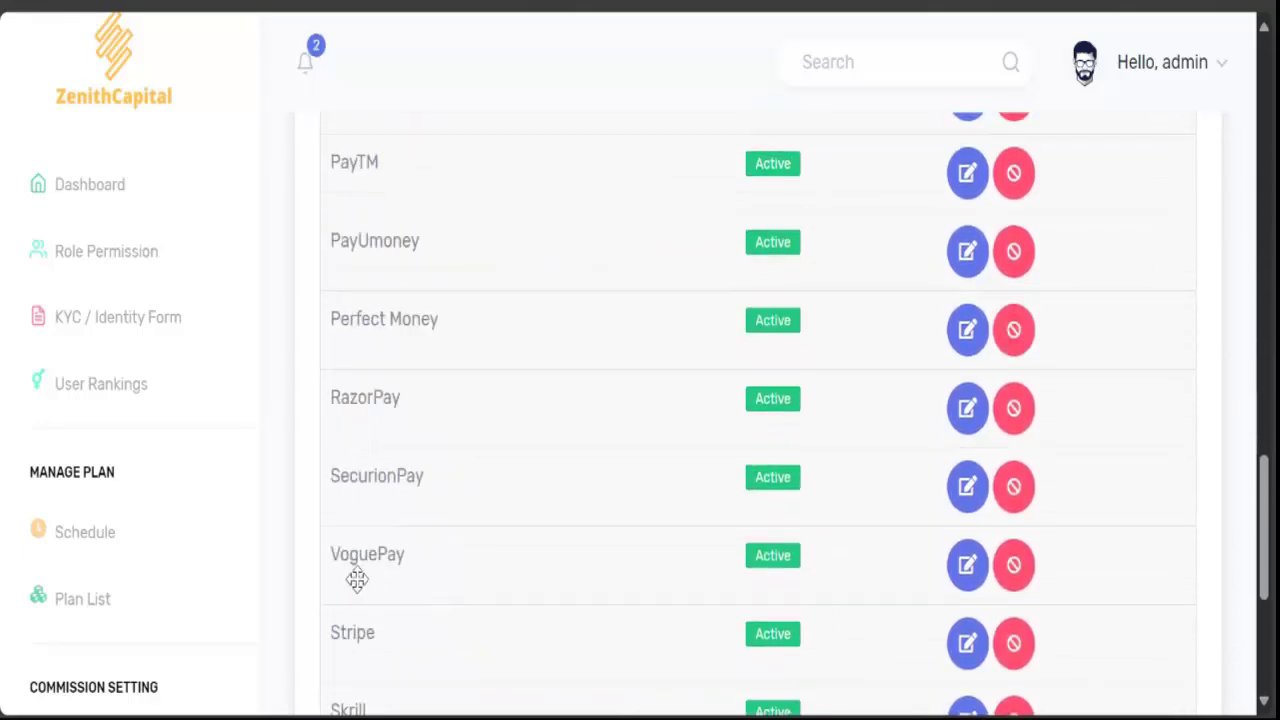
pyautogui.scroll(-1, 390, 600)
pyautogui.scroll(-4, 383, 625)
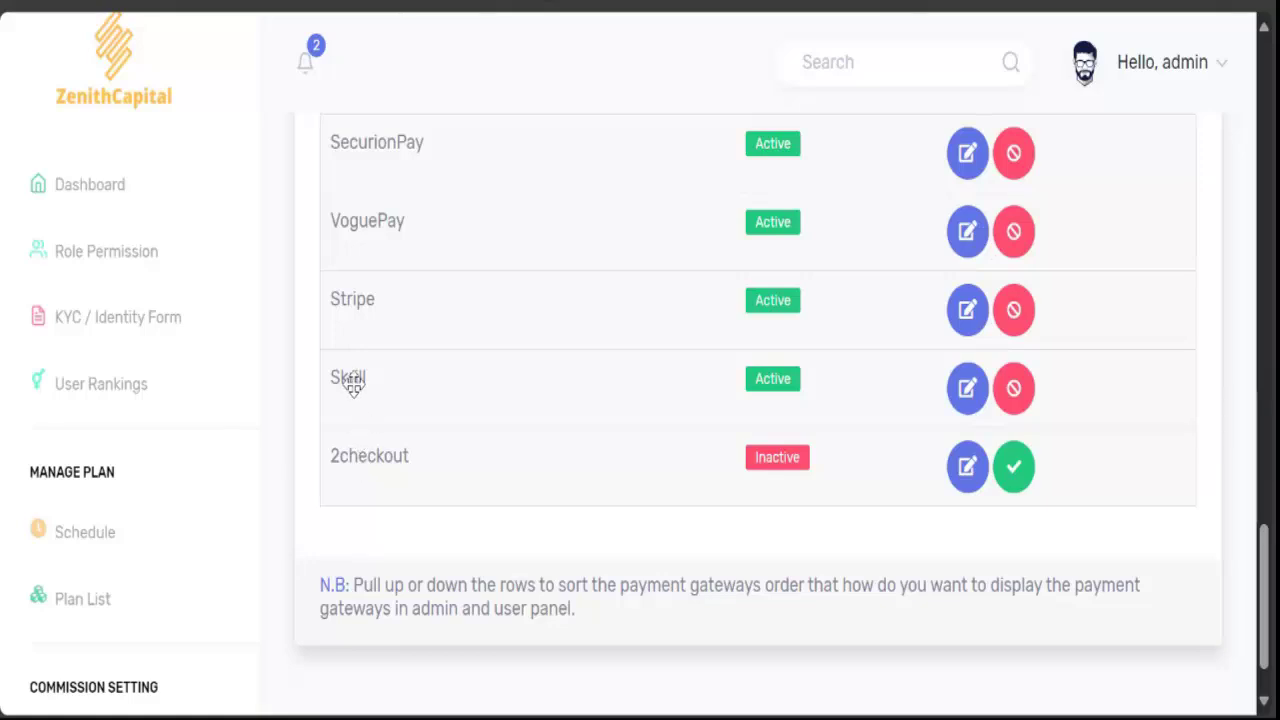
pyautogui.scroll(12, 594, 477)
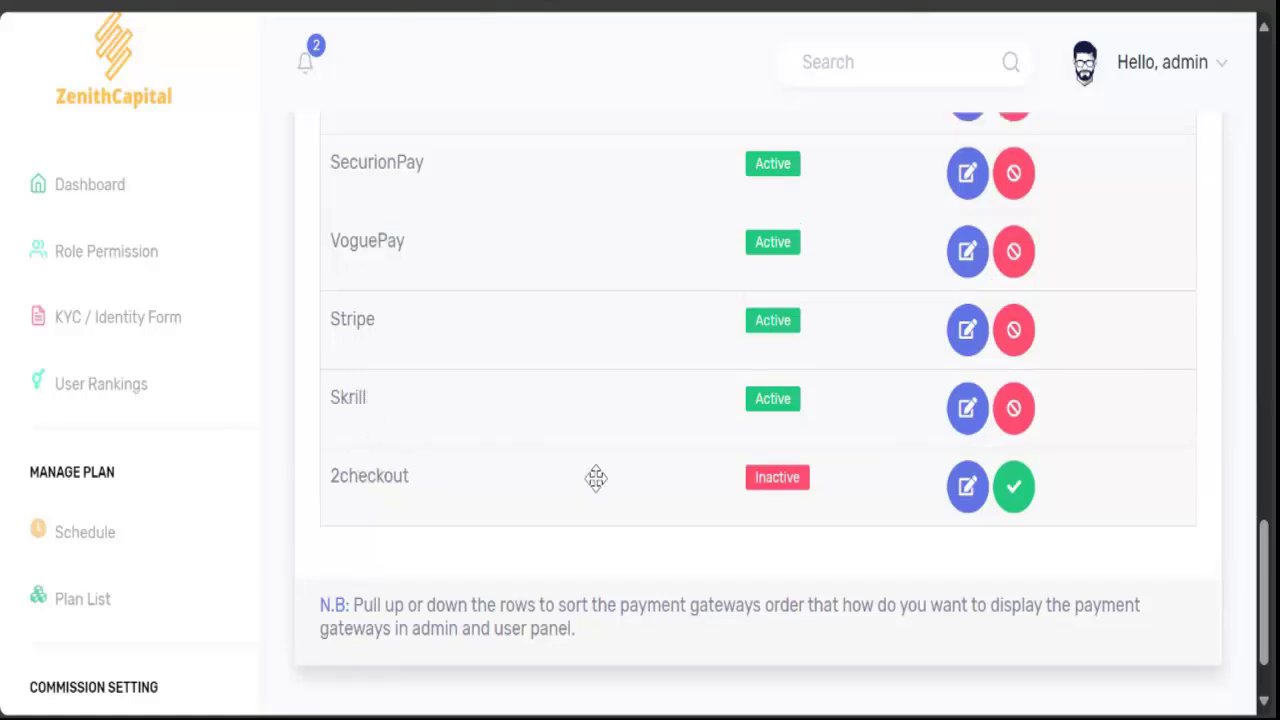
pyautogui.scroll(10, 505, 505)
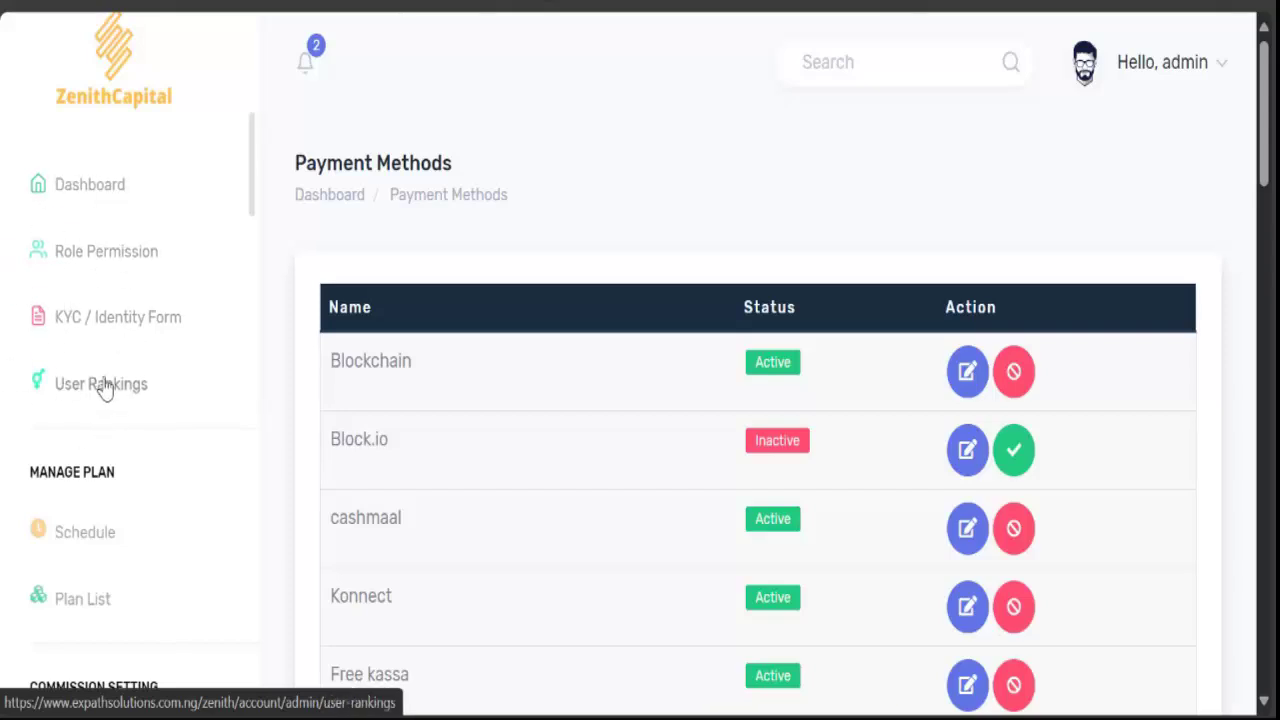
# Review the admin navigation entries from Dashboard and Manage Plan through Payment Settings, Payout Settings and Support Tickets
pyautogui.scroll(-3, 110, 500)
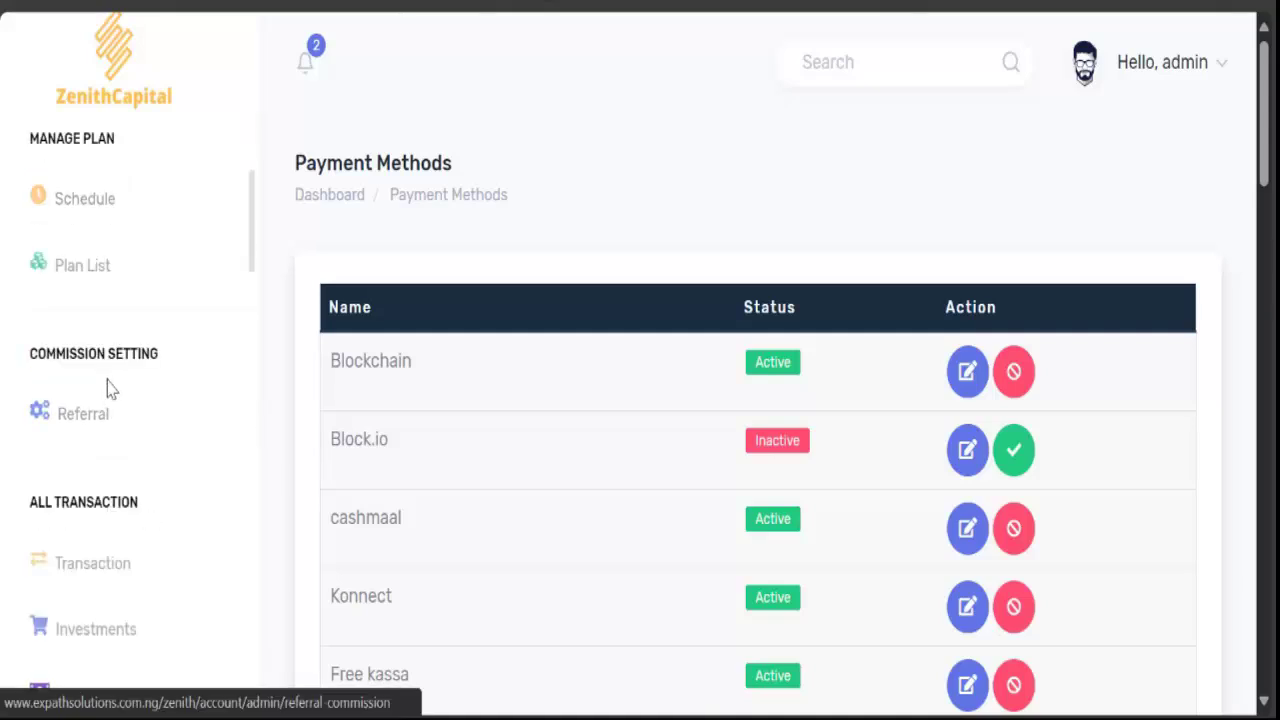
pyautogui.scroll(3, 107, 398)
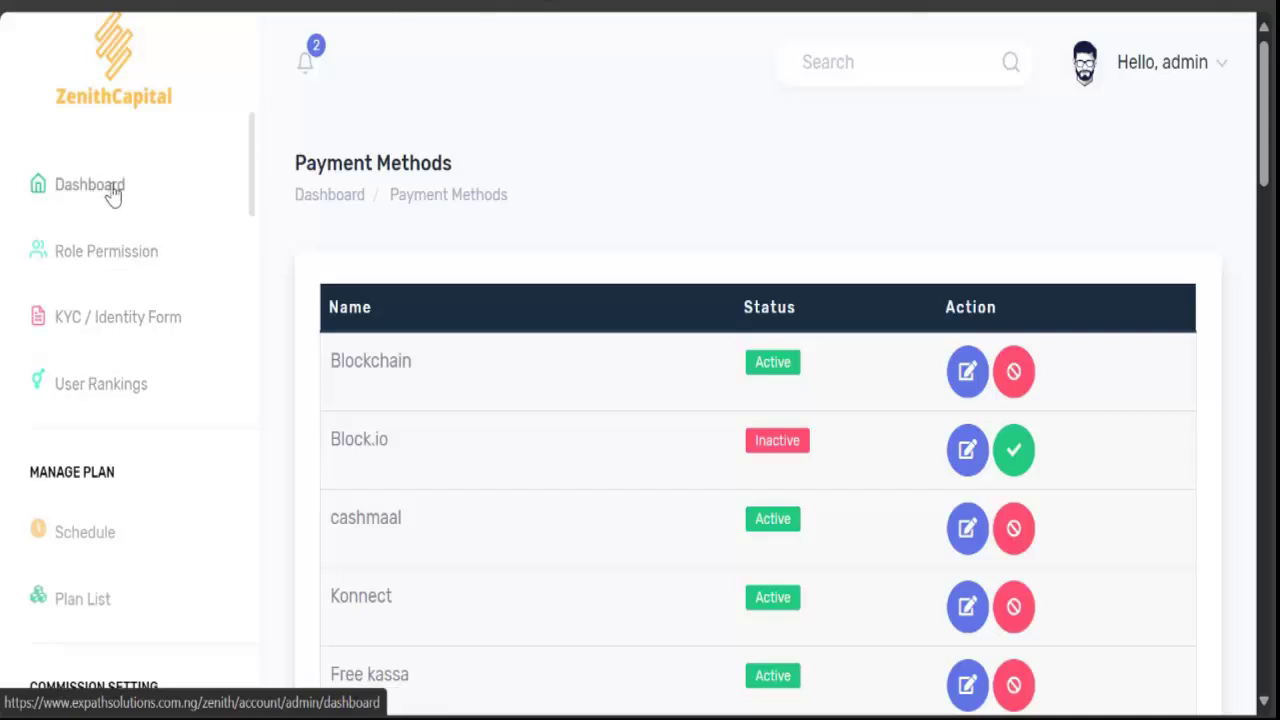
pyautogui.scroll(-3, 104, 353)
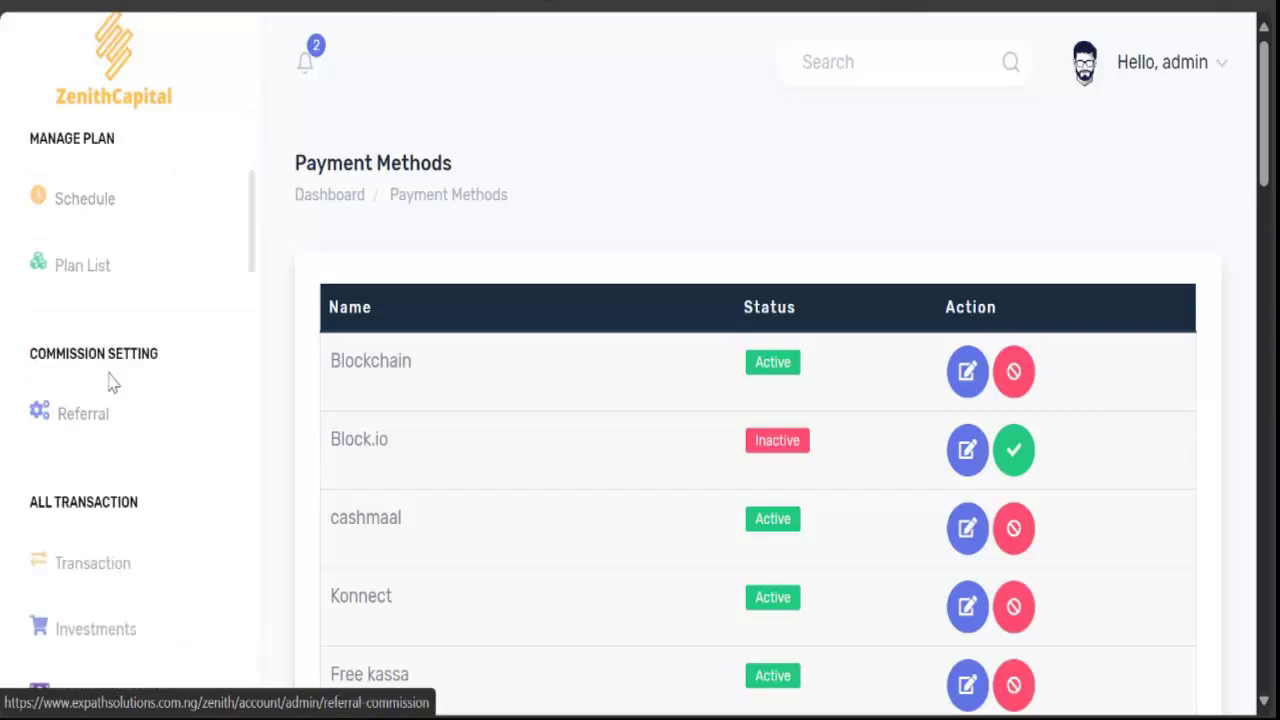
pyautogui.scroll(-2, 100, 410)
pyautogui.scroll(-2, 95, 400)
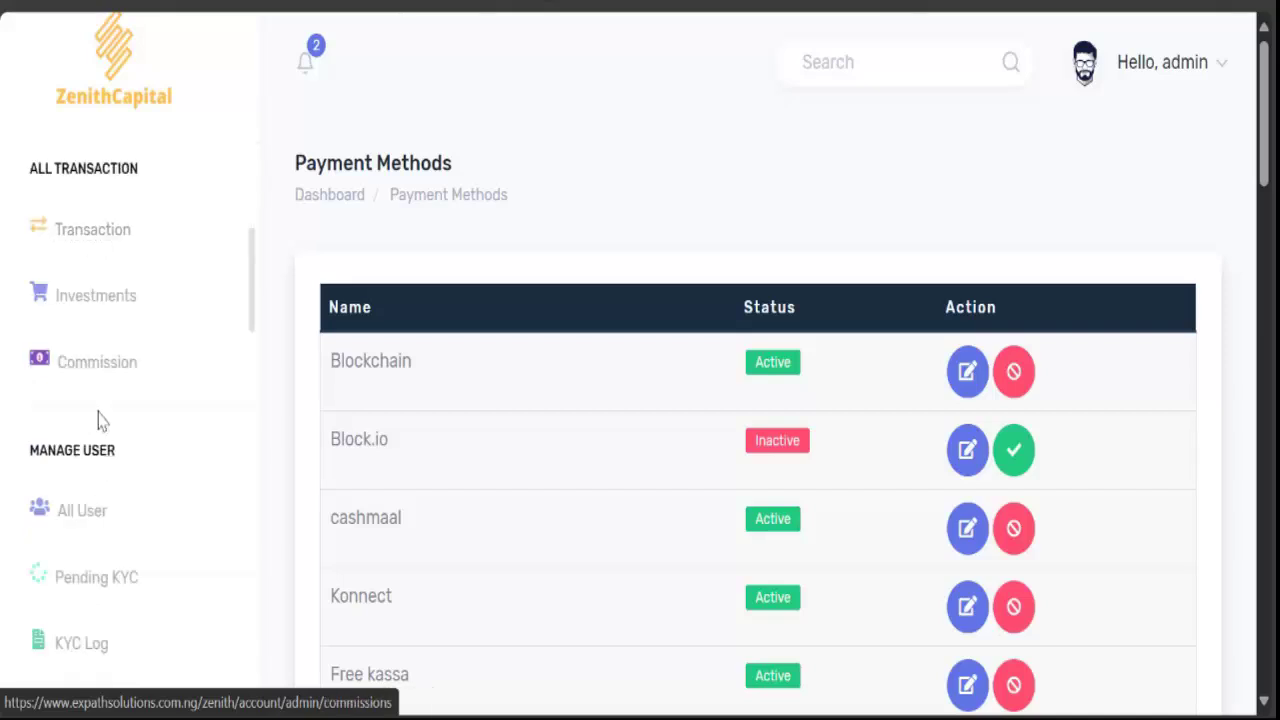
pyautogui.scroll(-3, 103, 449)
pyautogui.scroll(-2, 100, 520)
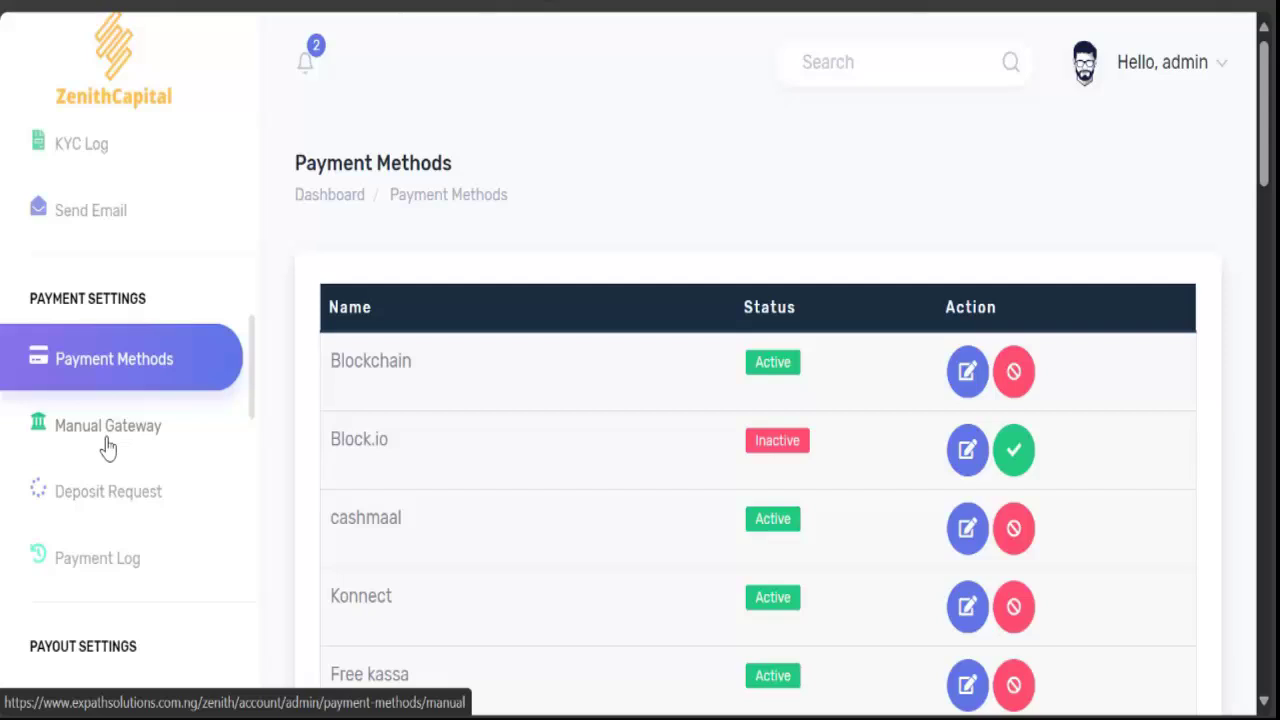
pyautogui.scroll(-3, 107, 480)
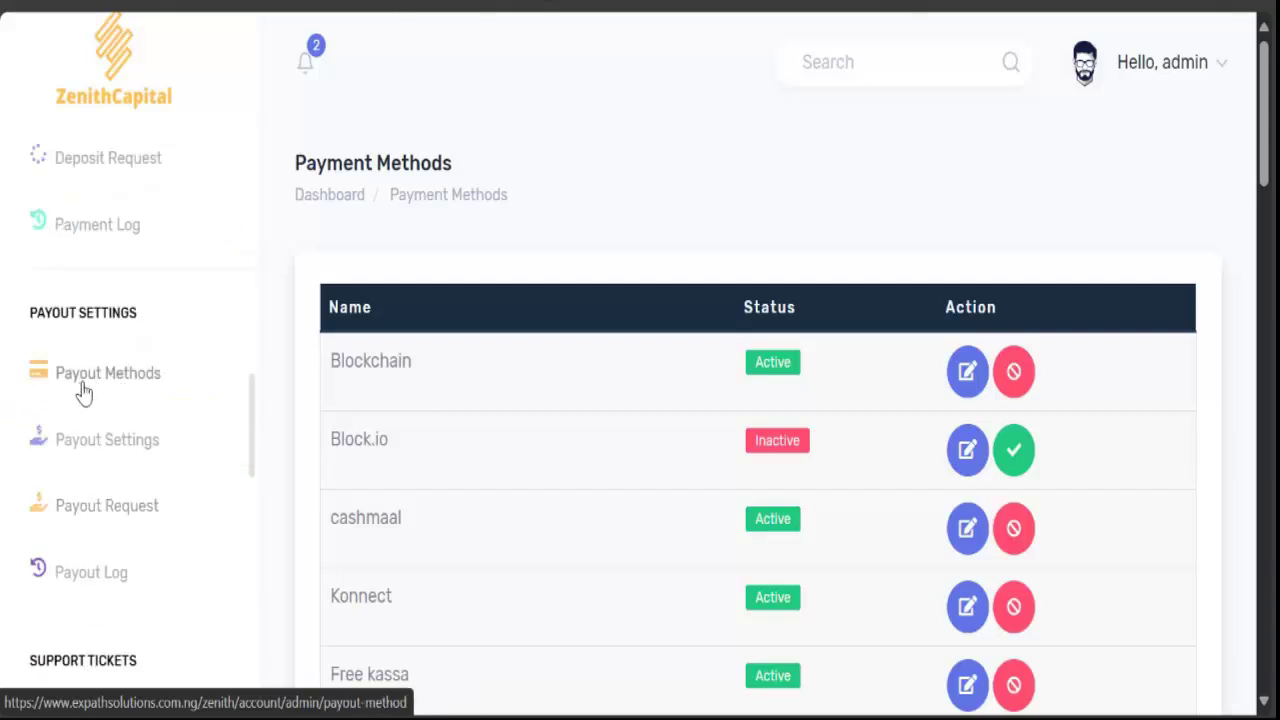
pyautogui.scroll(-3, 120, 567)
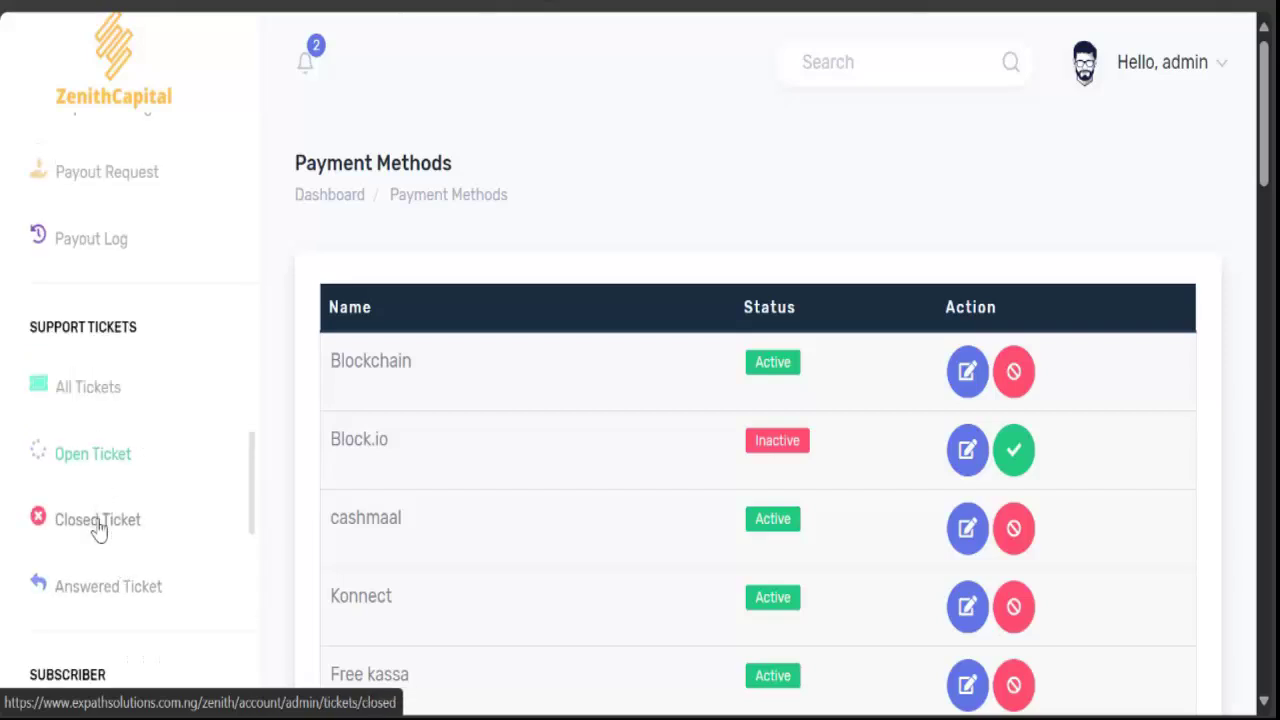
pyautogui.scroll(13, 129, 486)
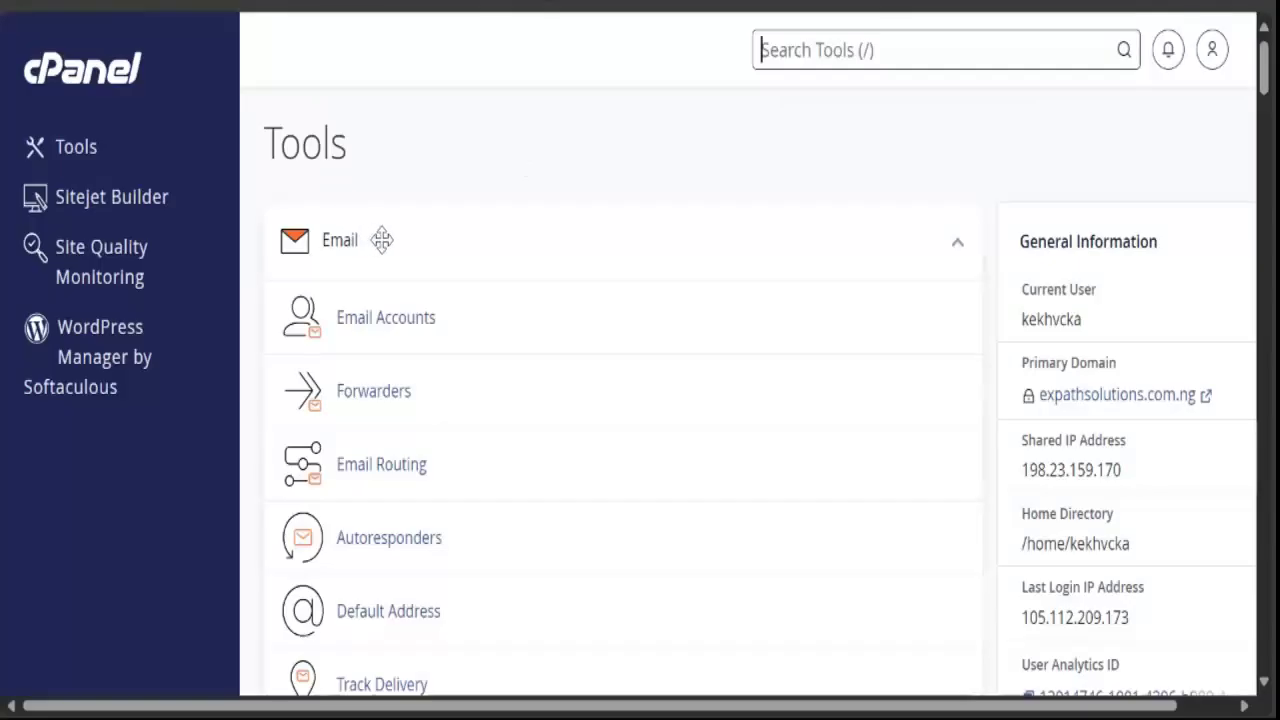
# Switch to cPanel, open the Domains tool and create the domain capital.expathsolutions.com.ng
pyautogui.scroll(-1, 486, 300)
pyautogui.scroll(-8, 486, 290)
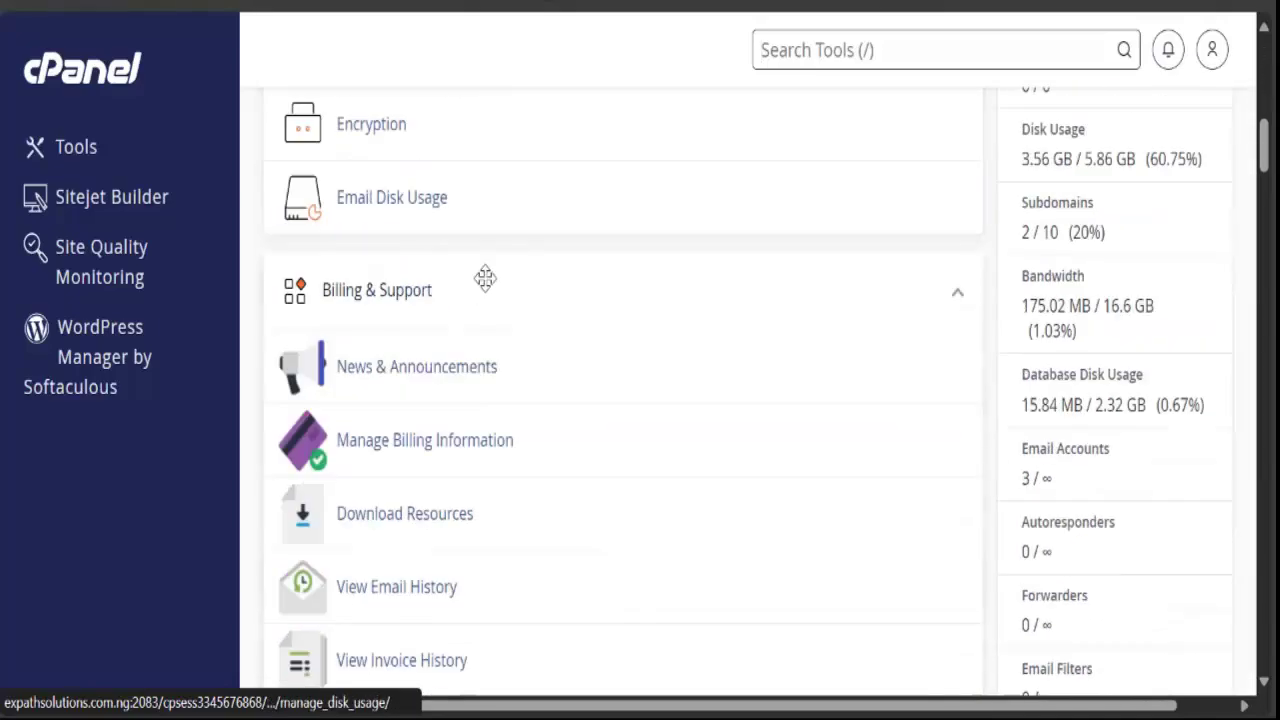
pyautogui.scroll(2, 486, 280)
pyautogui.scroll(-1, 486, 285)
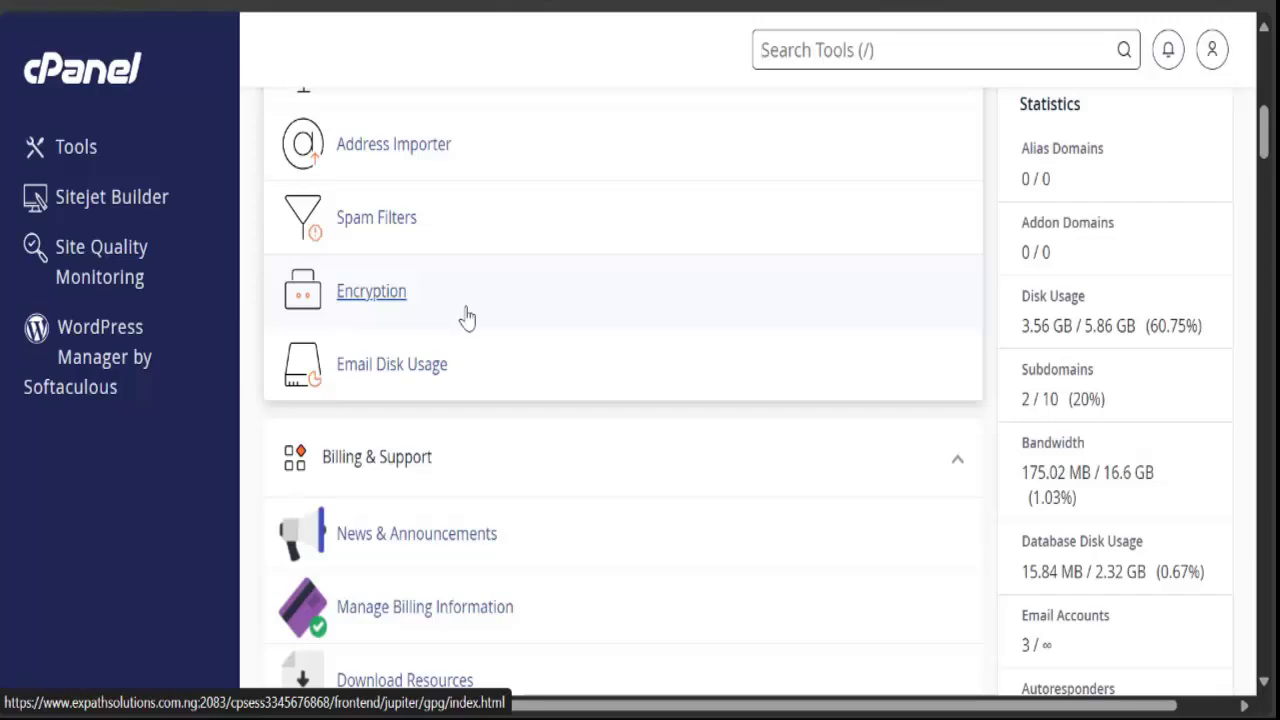
pyautogui.scroll(-5, 438, 330)
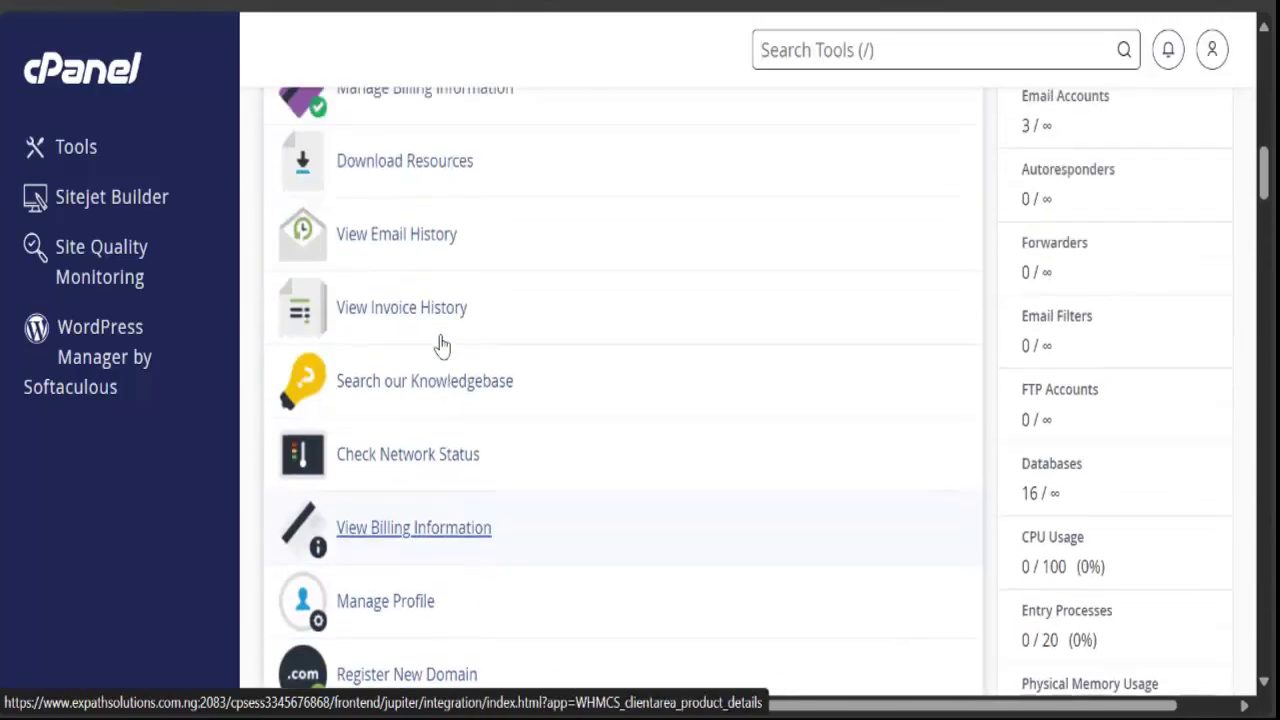
pyautogui.scroll(-14, 442, 345)
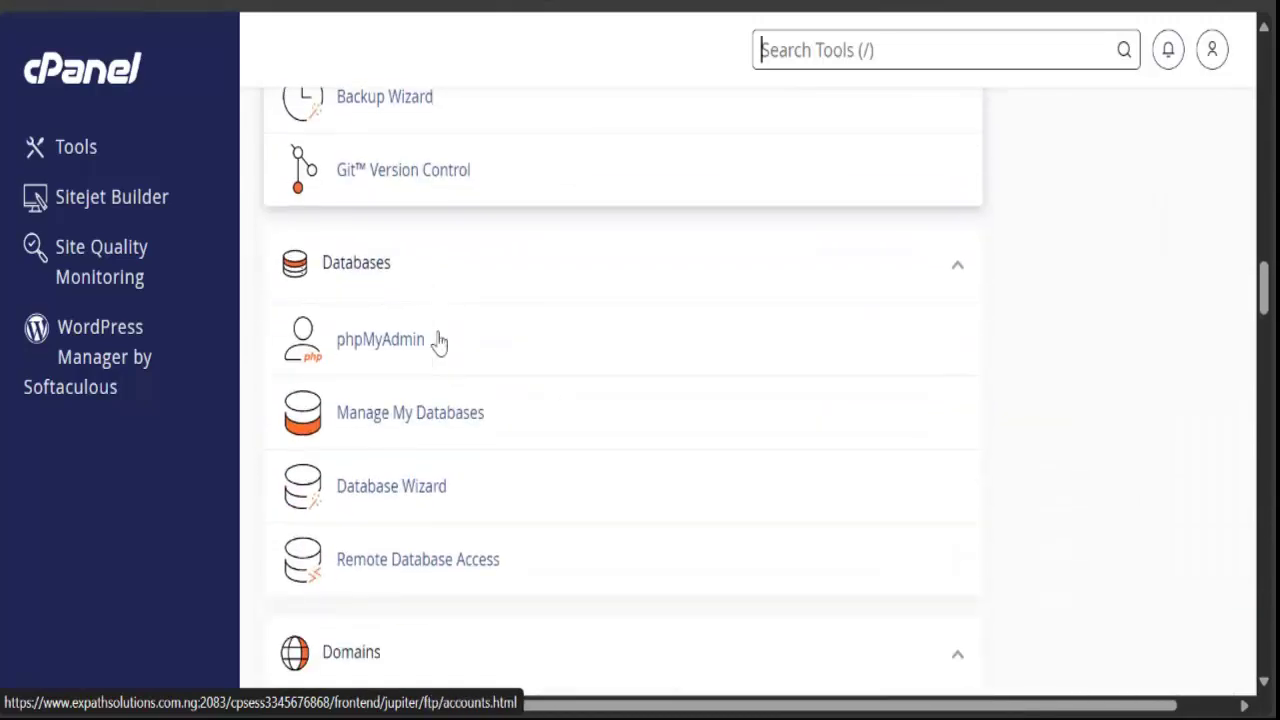
pyautogui.scroll(2, 436, 348)
pyautogui.scroll(-8, 434, 354)
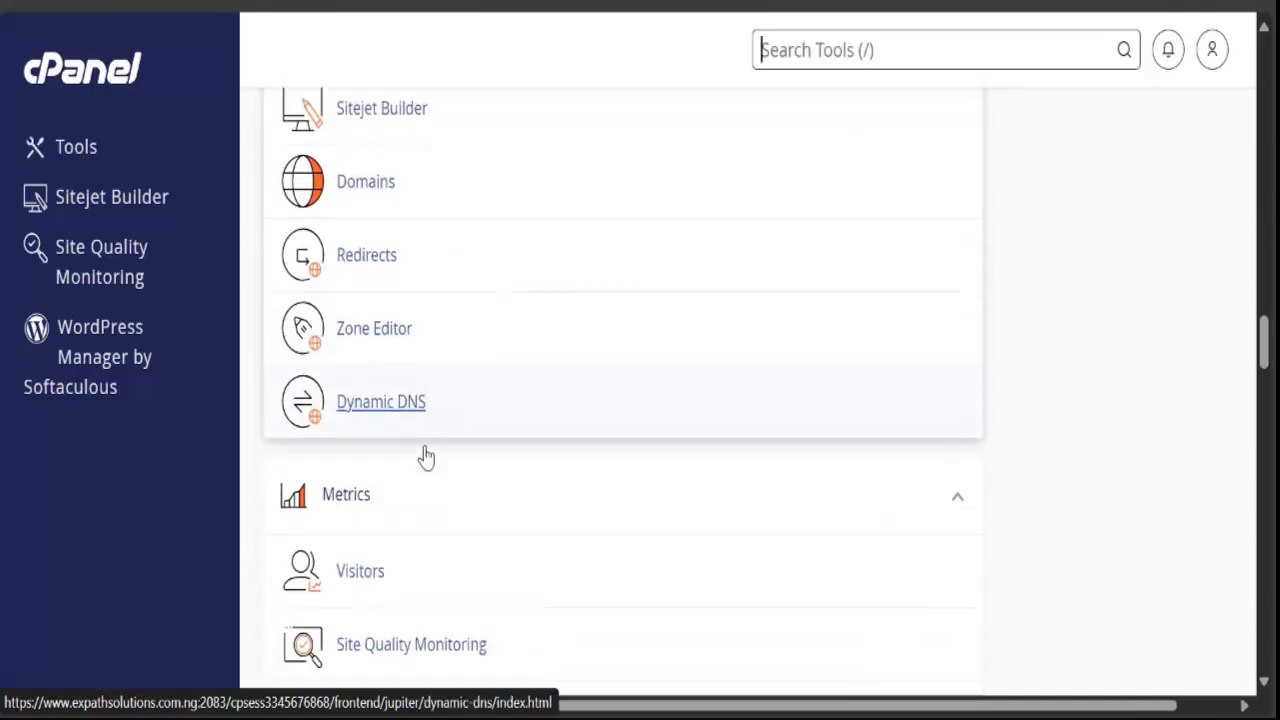
pyautogui.scroll(-3, 426, 457)
pyautogui.scroll(3, 382, 352)
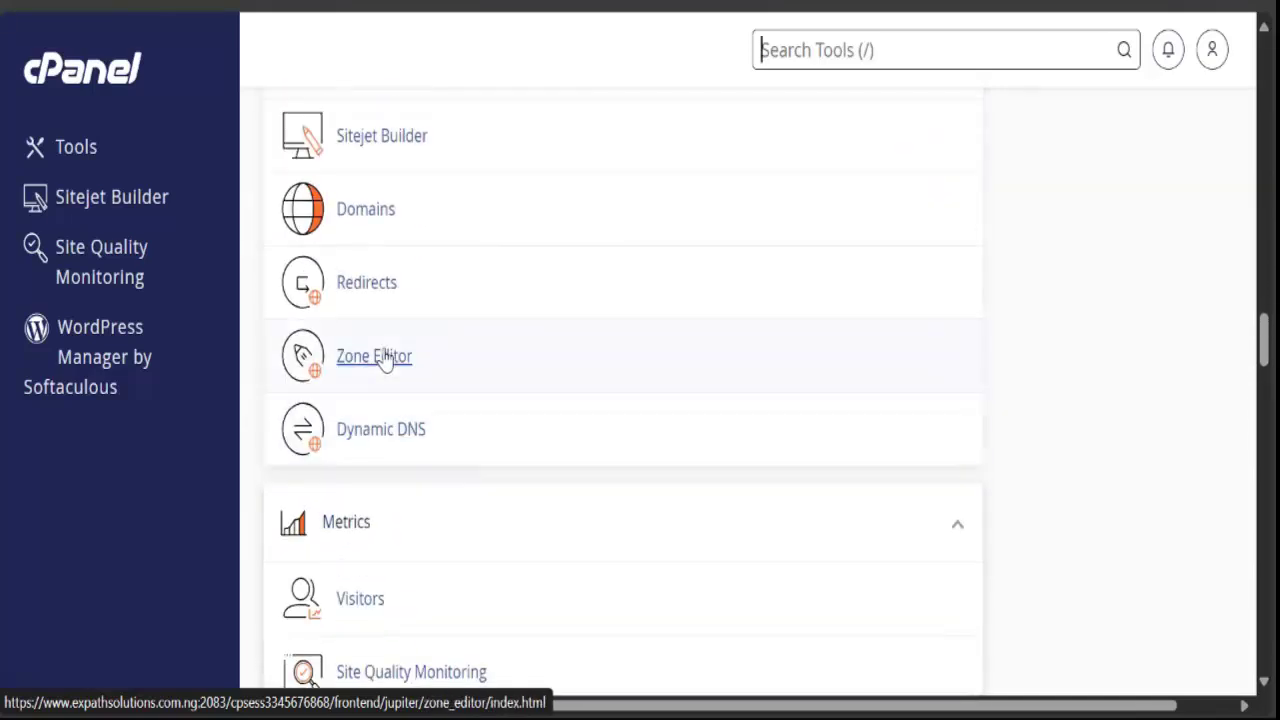
pyautogui.scroll(2, 382, 358)
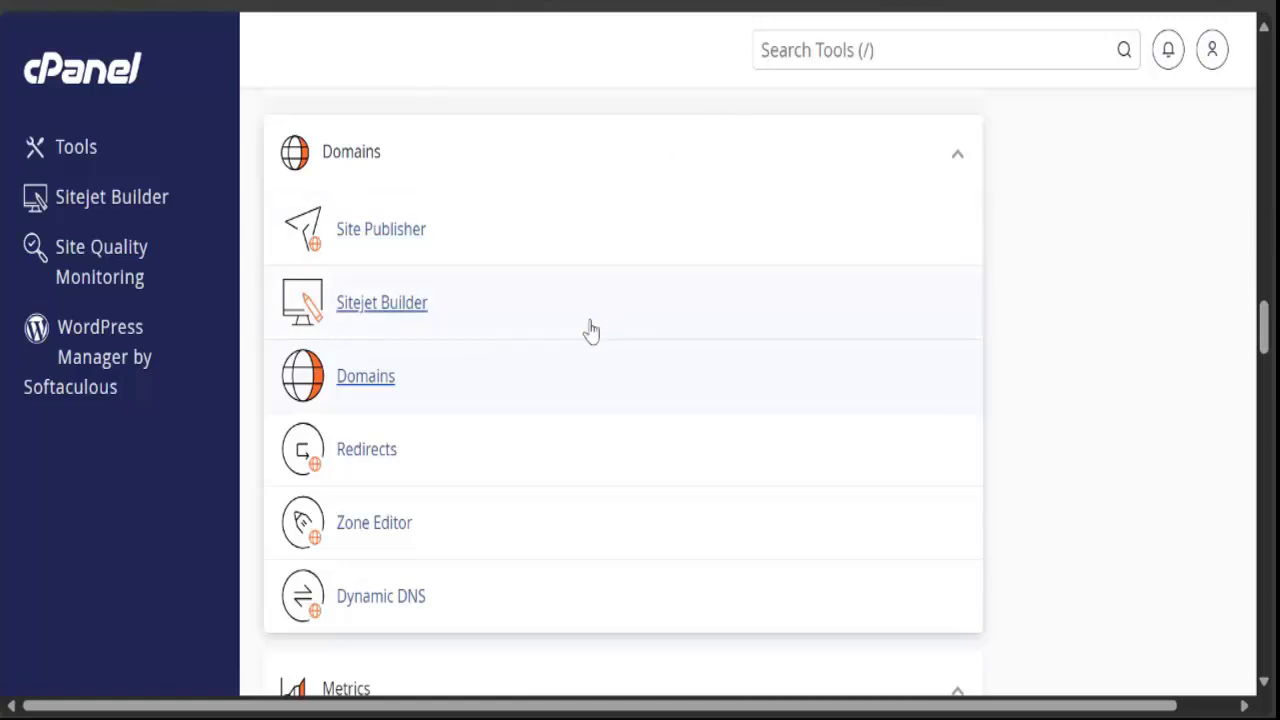
pyautogui.click(557, 346)
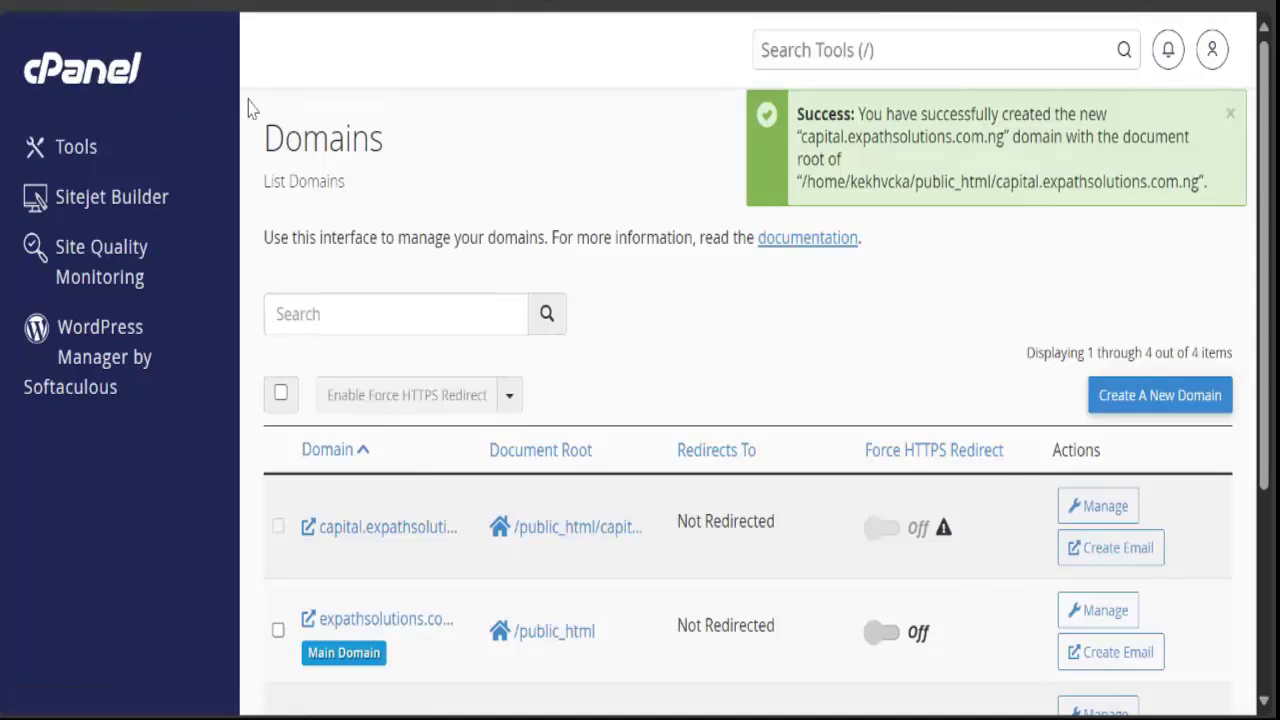
# Return to the cPanel tools overview and open File Manager
pyautogui.hotkey('alt', 'Left')
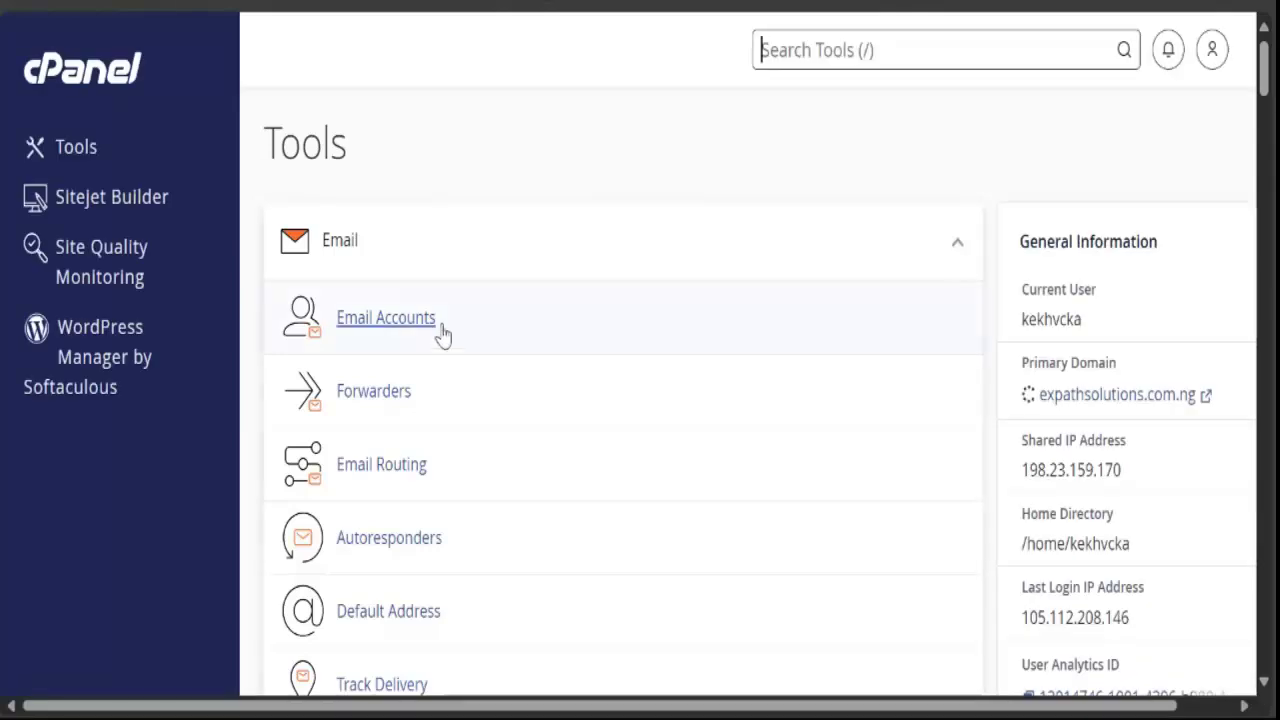
pyautogui.scroll(-6, 443, 334)
pyautogui.scroll(-12, 445, 343)
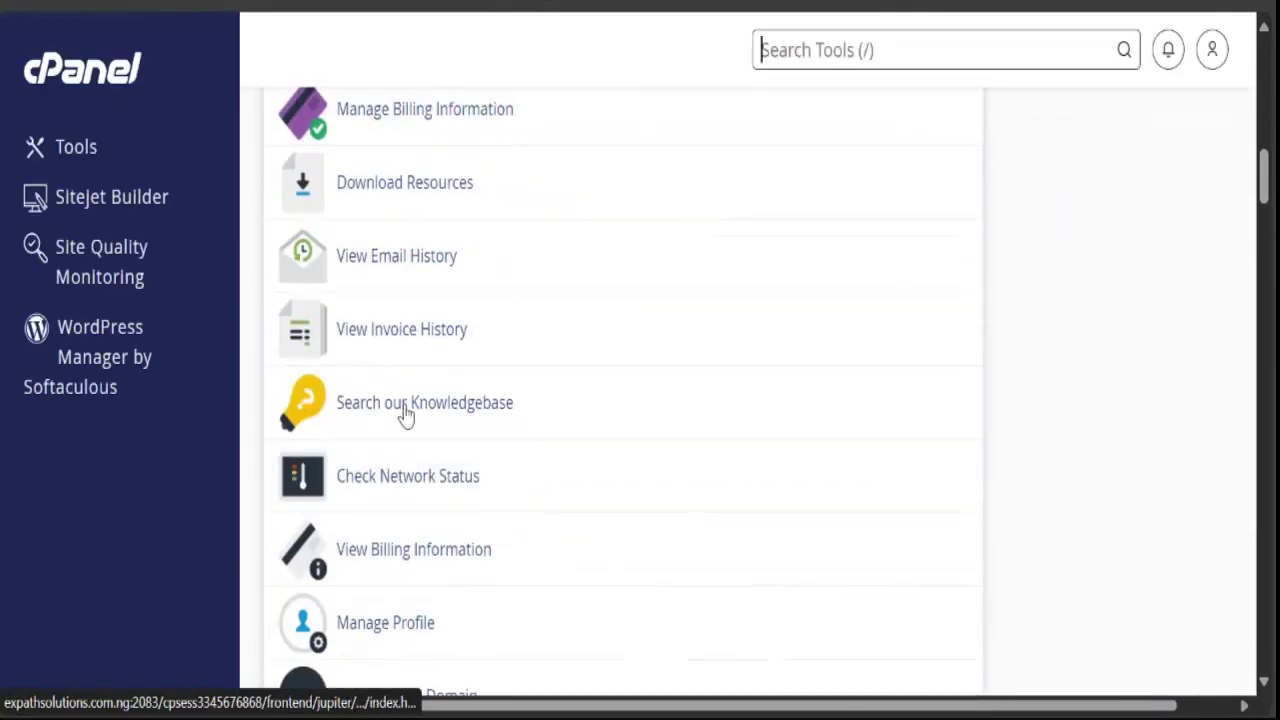
pyautogui.scroll(-5, 405, 470)
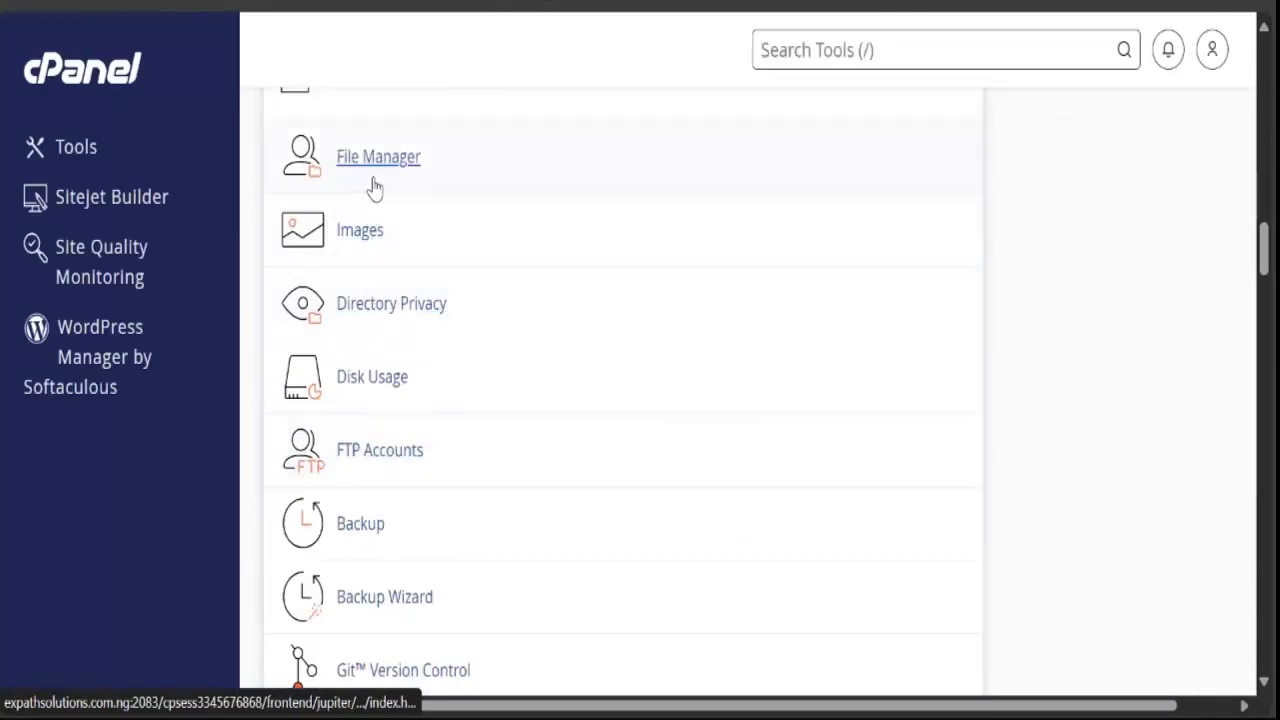
pyautogui.click(400, 165)
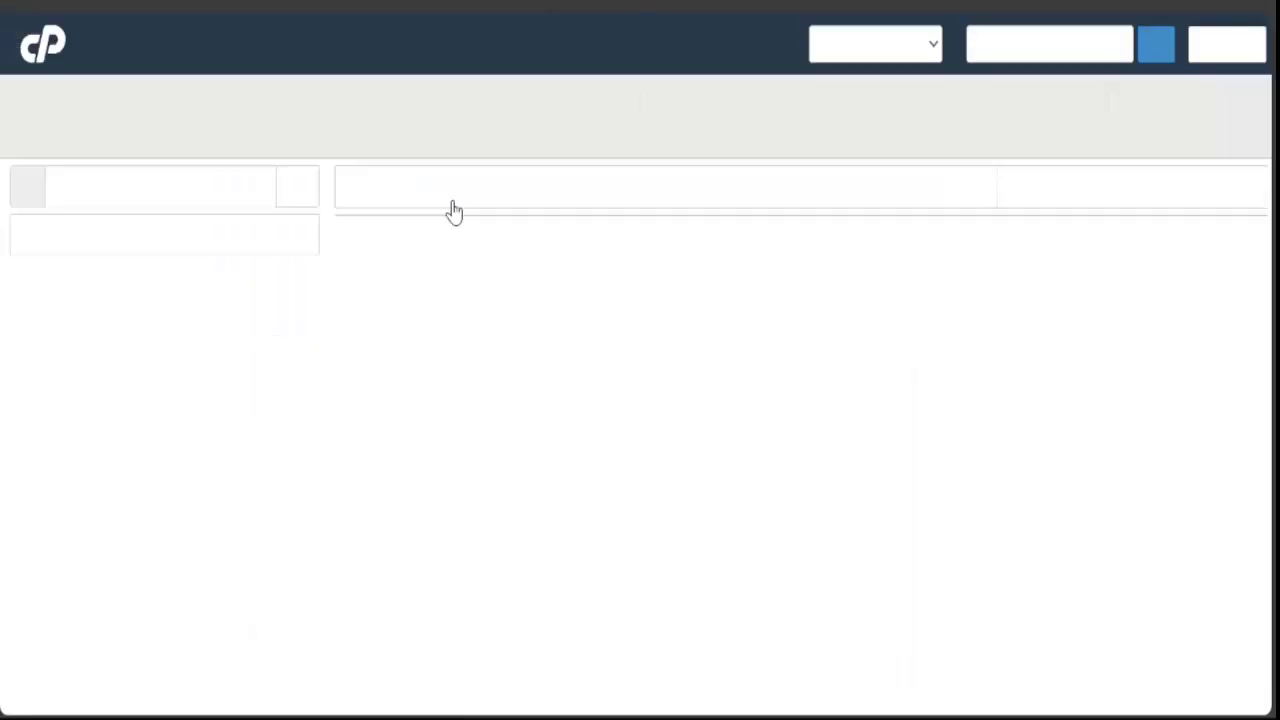
# Open the capital.expathsolutions.com.ng folder inside public_html and bring up its file upload page
pyautogui.scroll(-3, 440, 380)
pyautogui.scroll(-3, 455, 420)
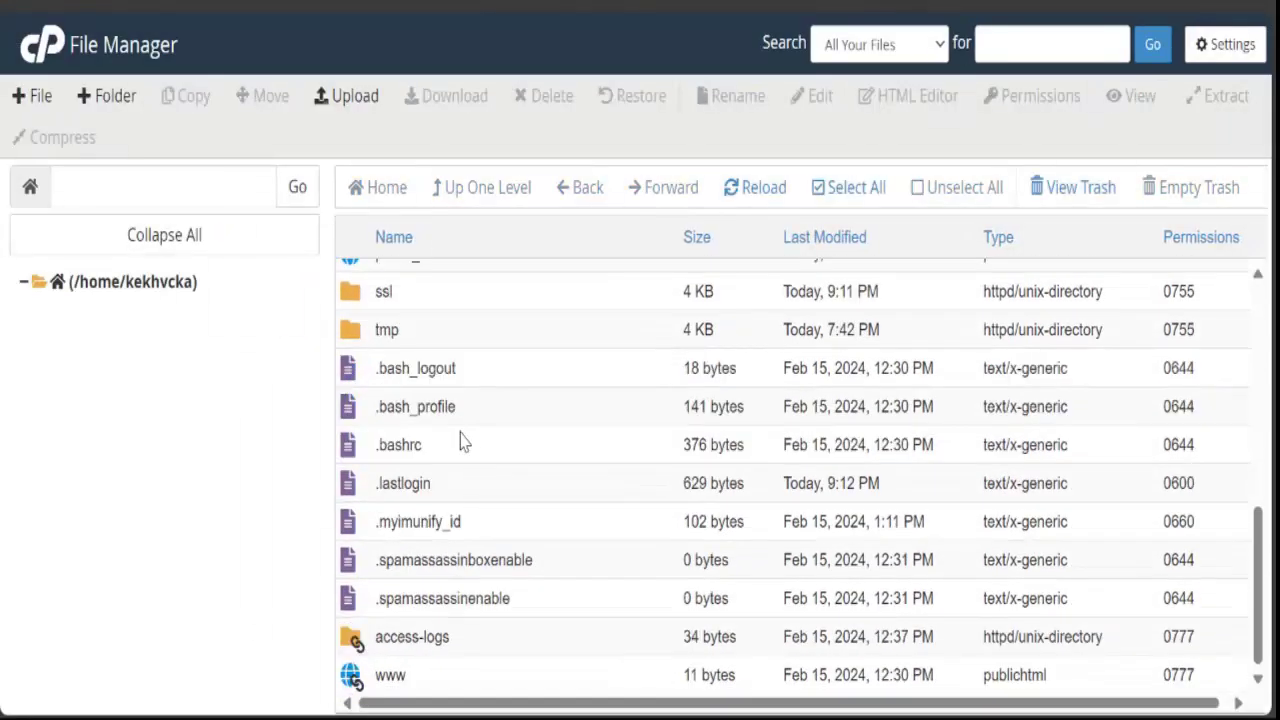
pyautogui.scroll(4, 465, 525)
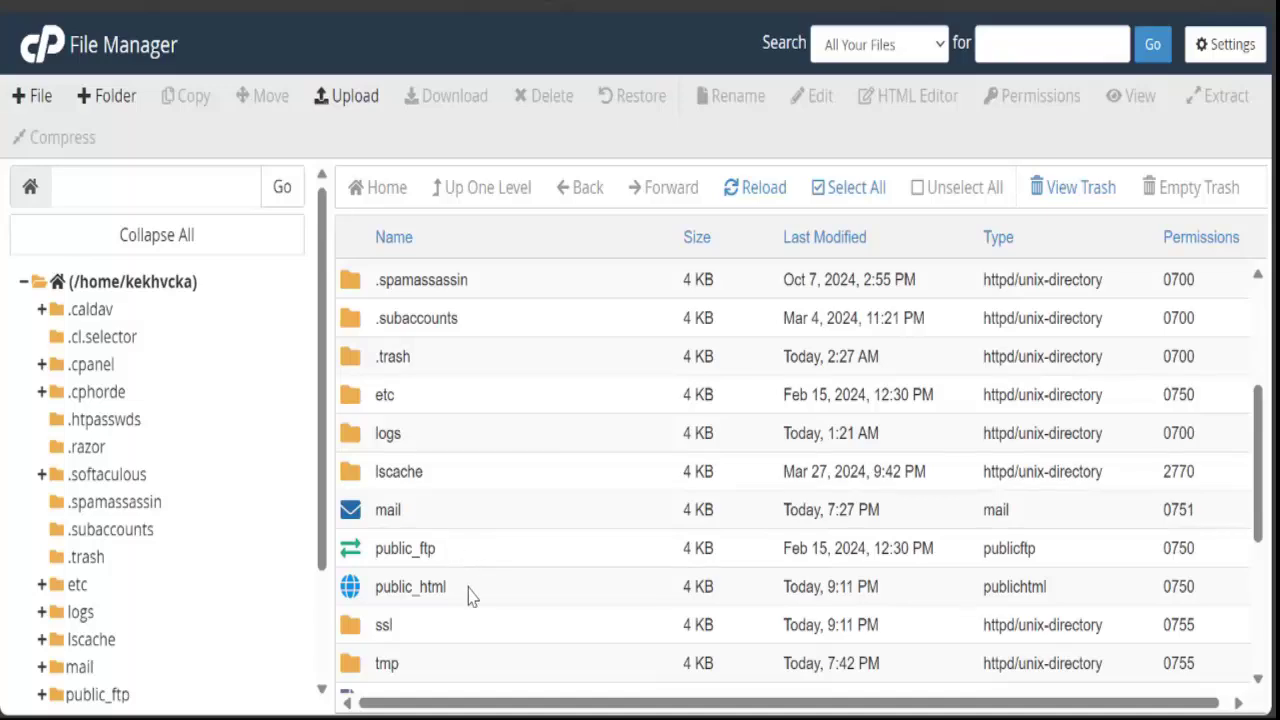
pyautogui.doubleClick(478, 592)
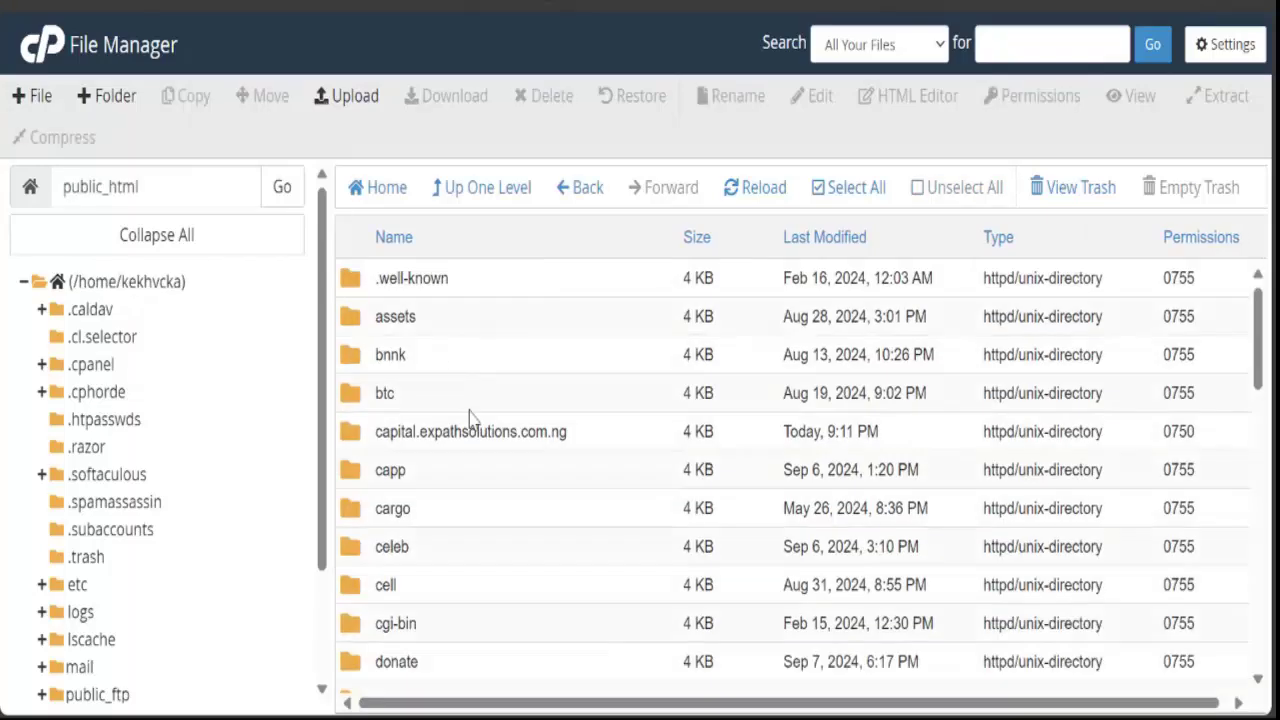
pyautogui.doubleClick(598, 440)
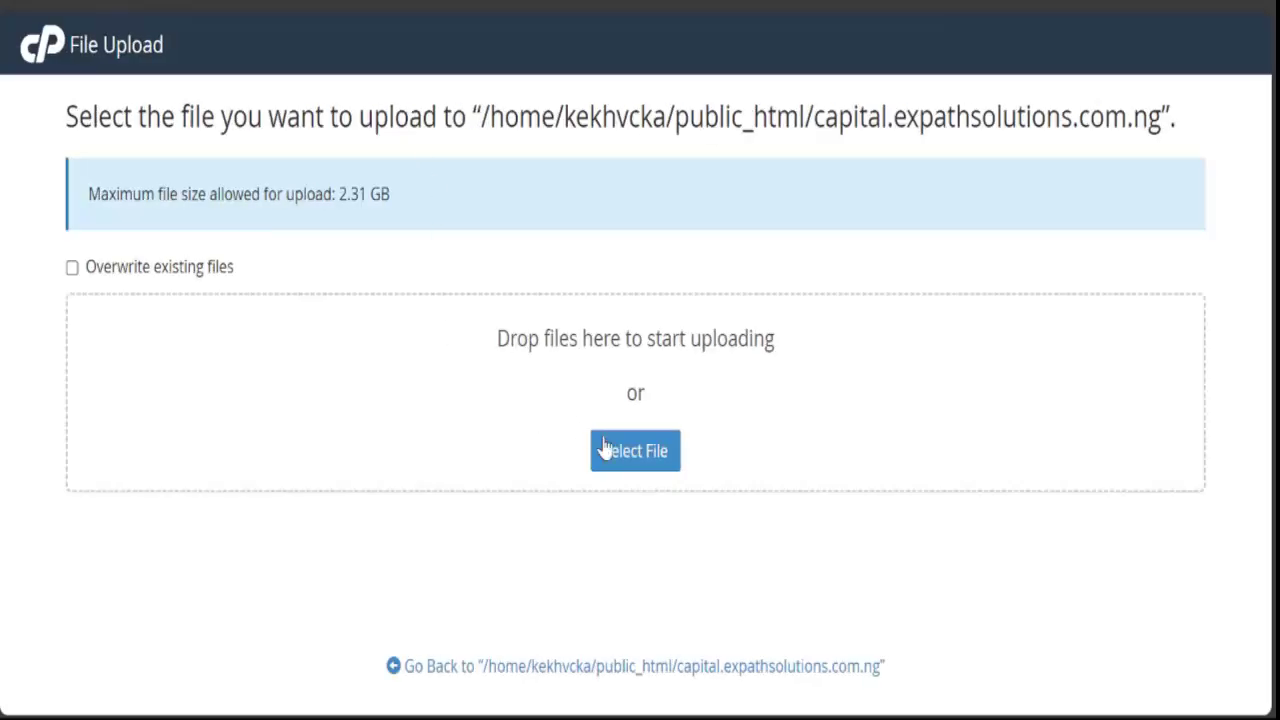
# Upload the zenithcapital.webtechs.com.ng zip archive from Downloads to the subdomain folder
pyautogui.click(633, 462)
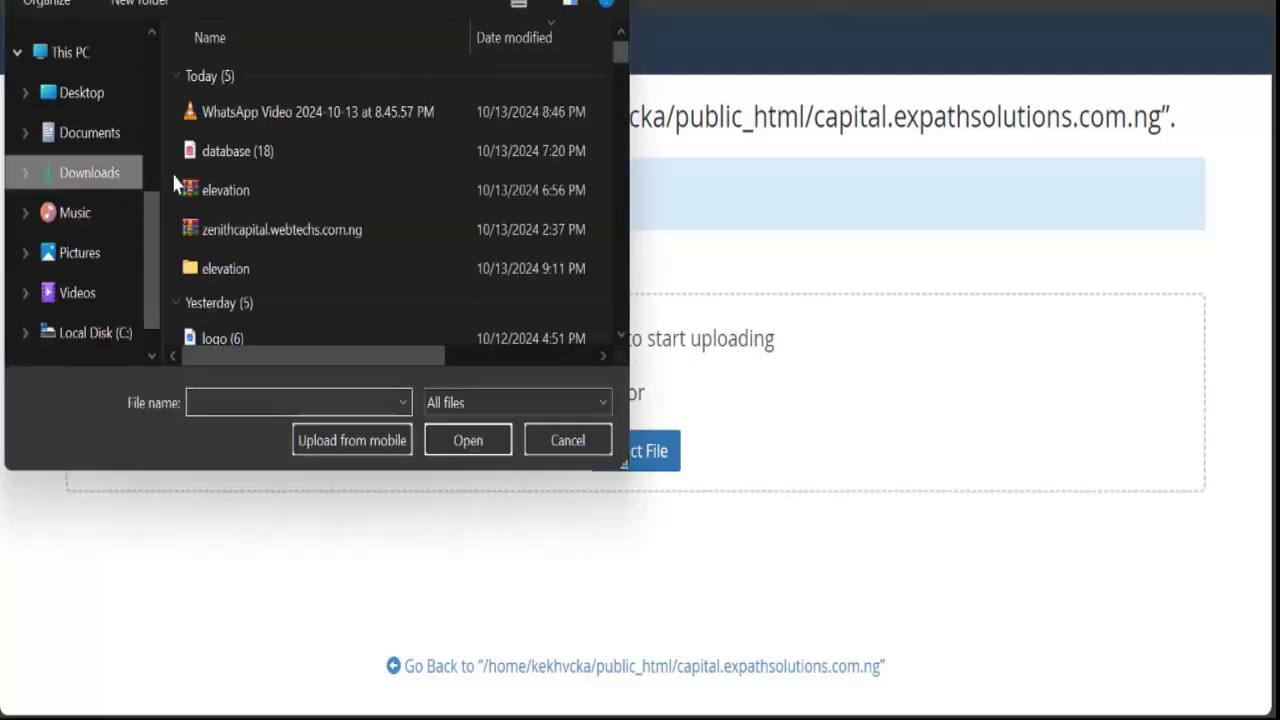
pyautogui.click(282, 231)
pyautogui.click(460, 440)
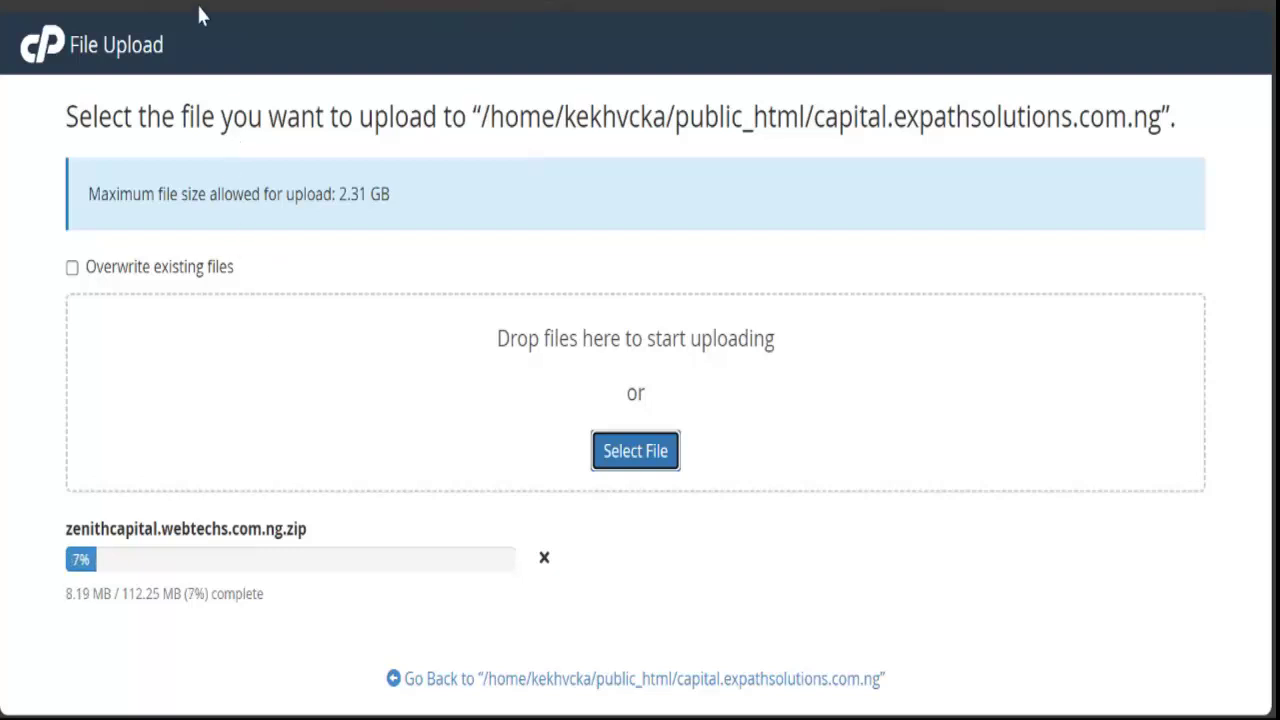
# Return to the cPanel tools and create a database named capbb with the Database Wizard
pyautogui.hotkey('ctrl', 'Tab')
pyautogui.scroll(-15, 386, 323)
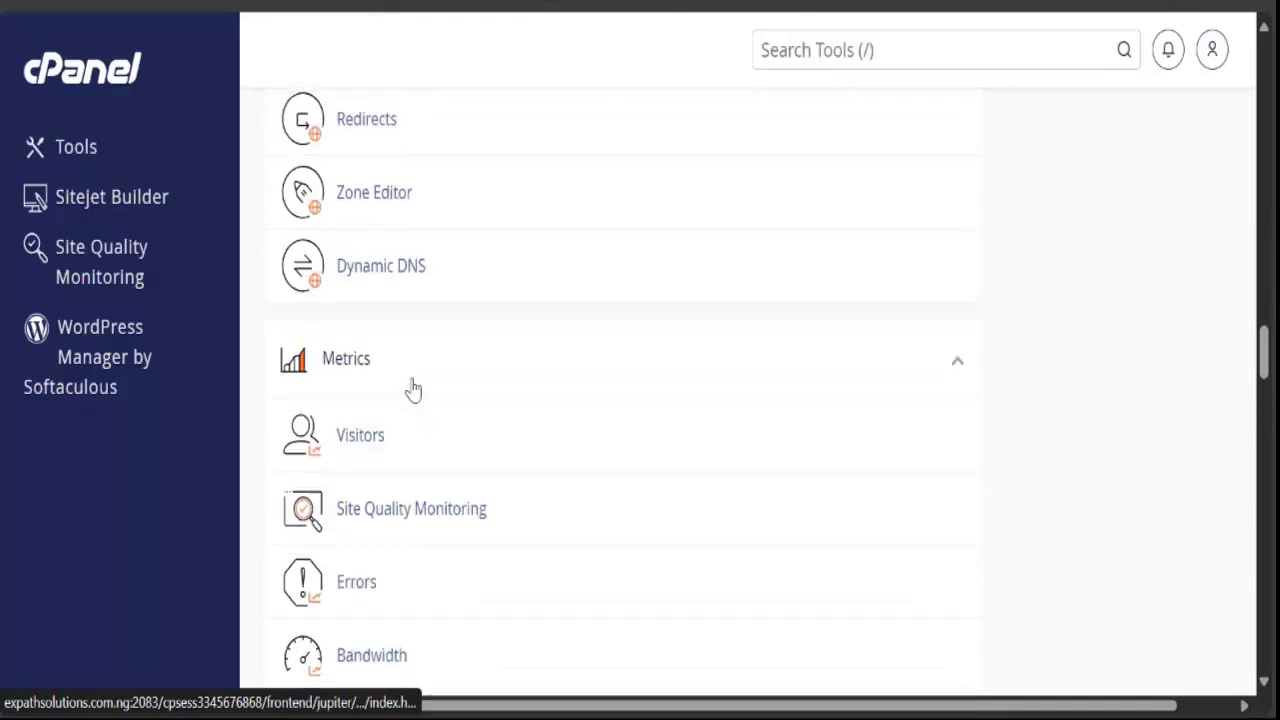
pyautogui.scroll(3, 414, 389)
pyautogui.scroll(3, 405, 450)
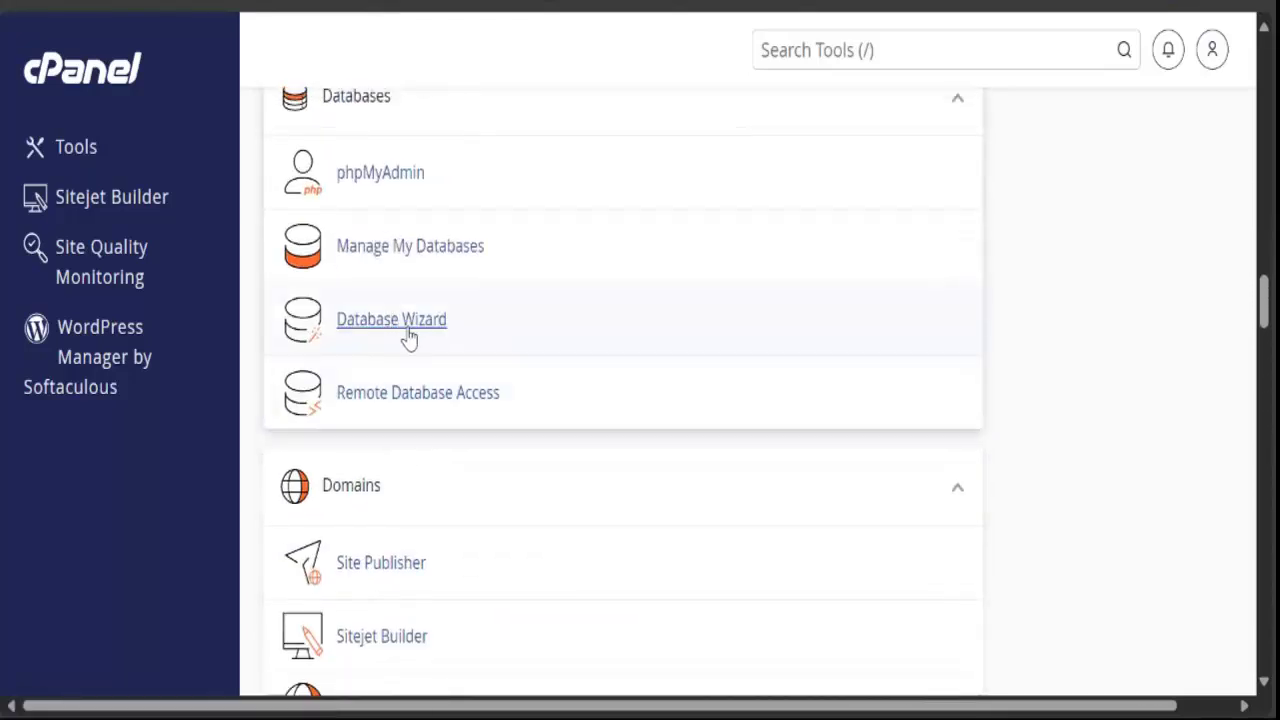
pyautogui.click(407, 296)
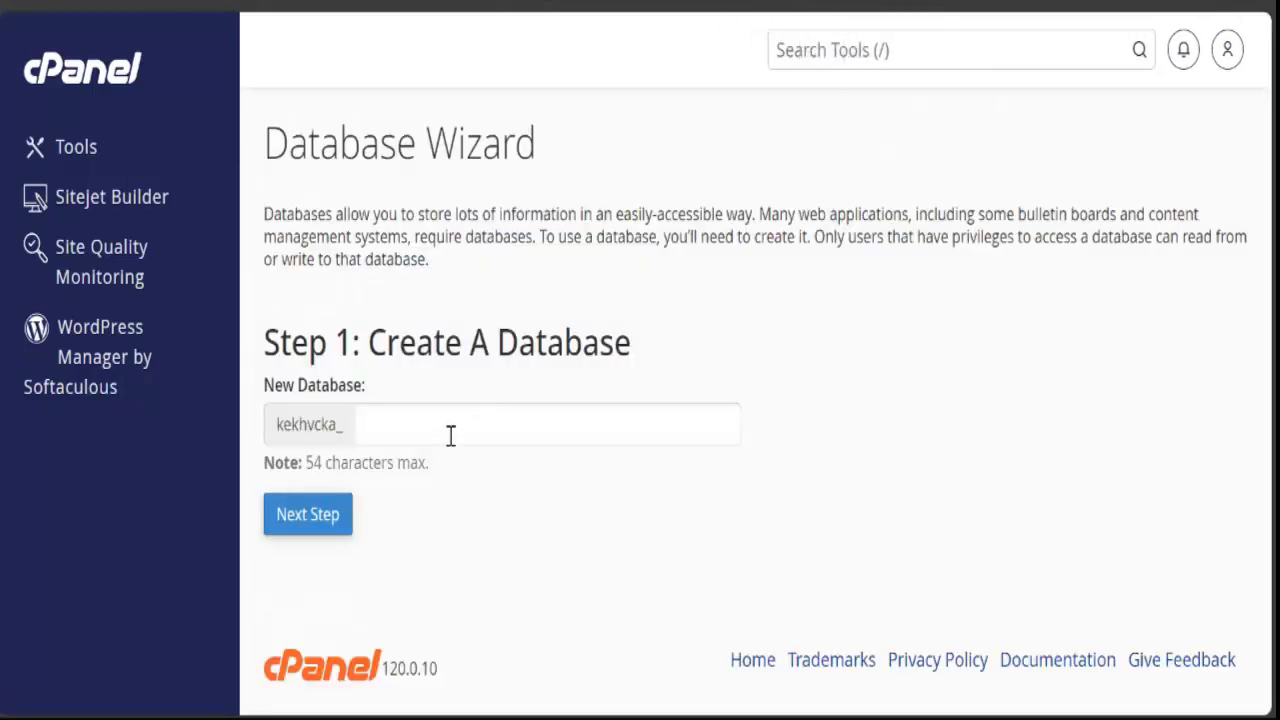
pyautogui.click(450, 436)
pyautogui.write('apbb')
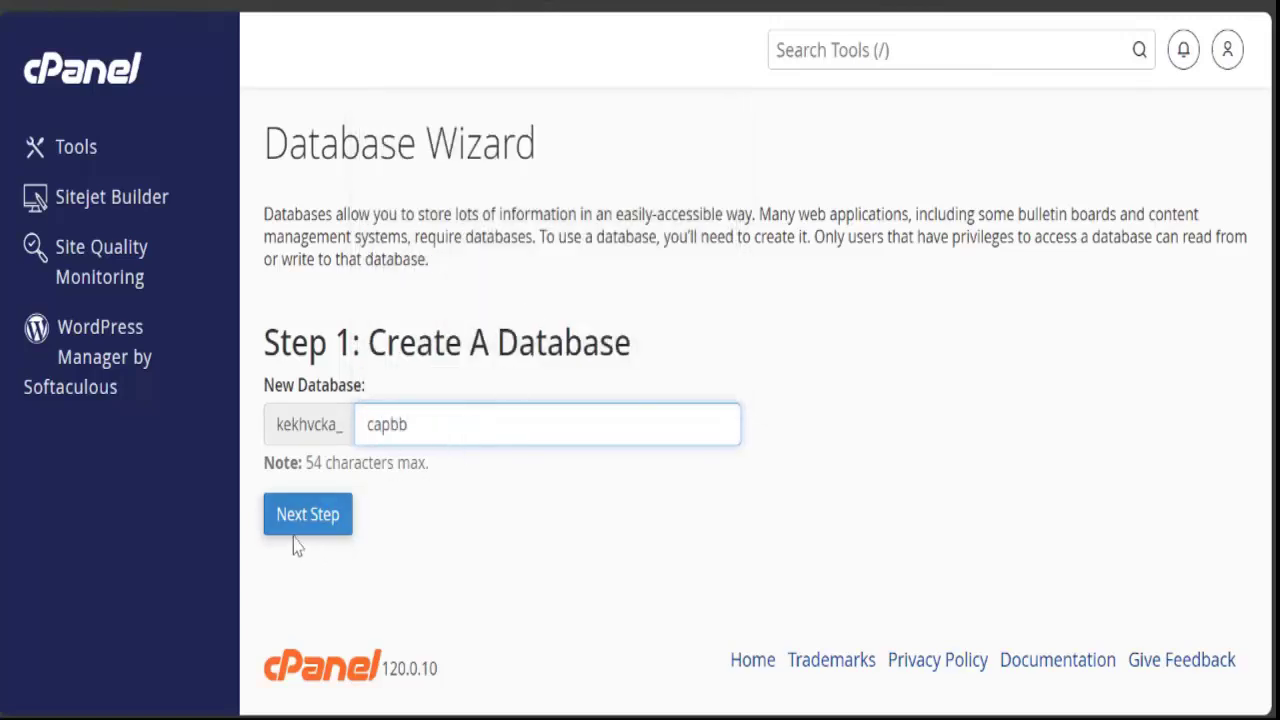
pyautogui.click(295, 530)
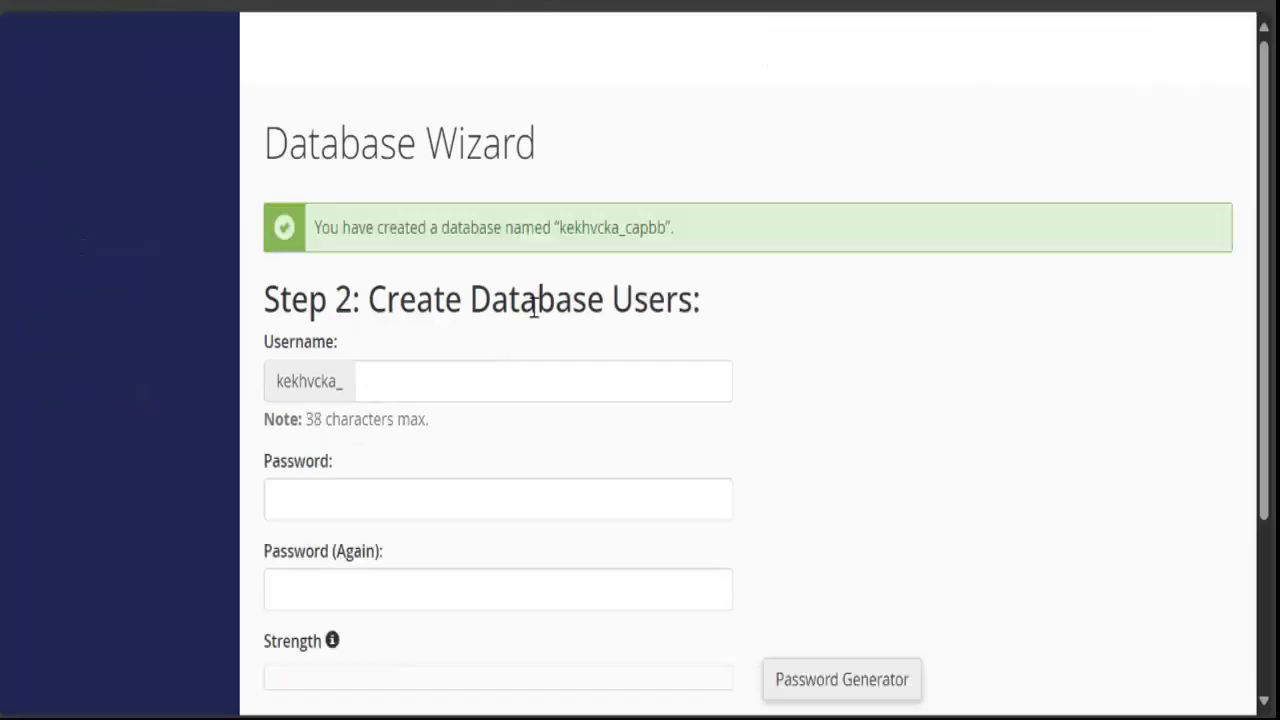
# Fill in the new database user caprr and enter the same password in both password fields
pyautogui.click(440, 390)
pyautogui.click(466, 378)
pyautogui.hotkey('ctrl', 'a')
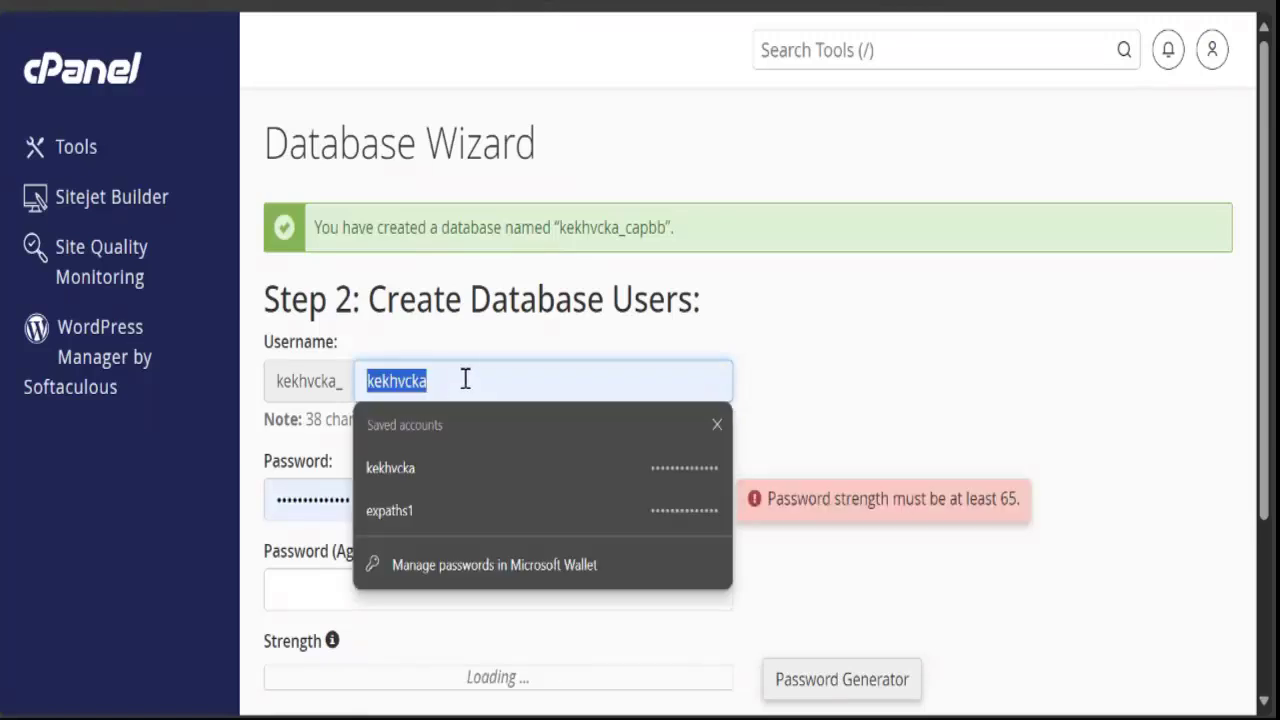
pyautogui.write('caprr')
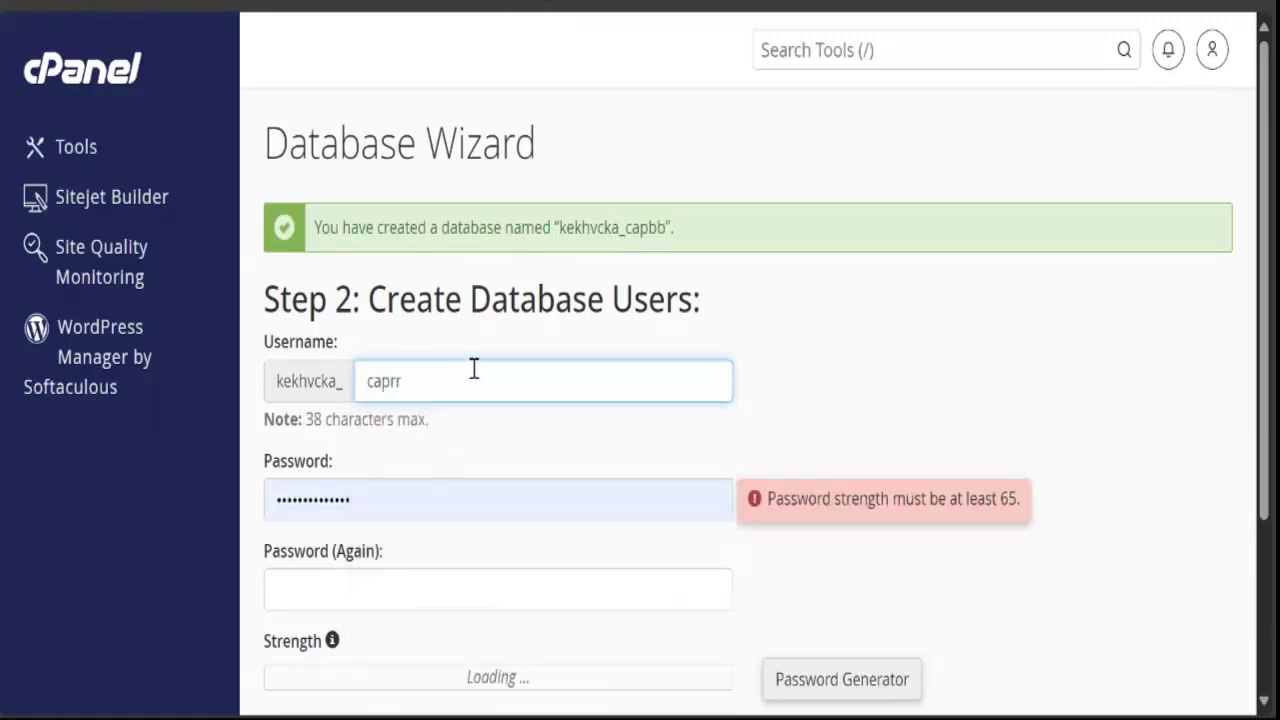
pyautogui.moveTo(666, 228); pyautogui.dragTo(558, 228)
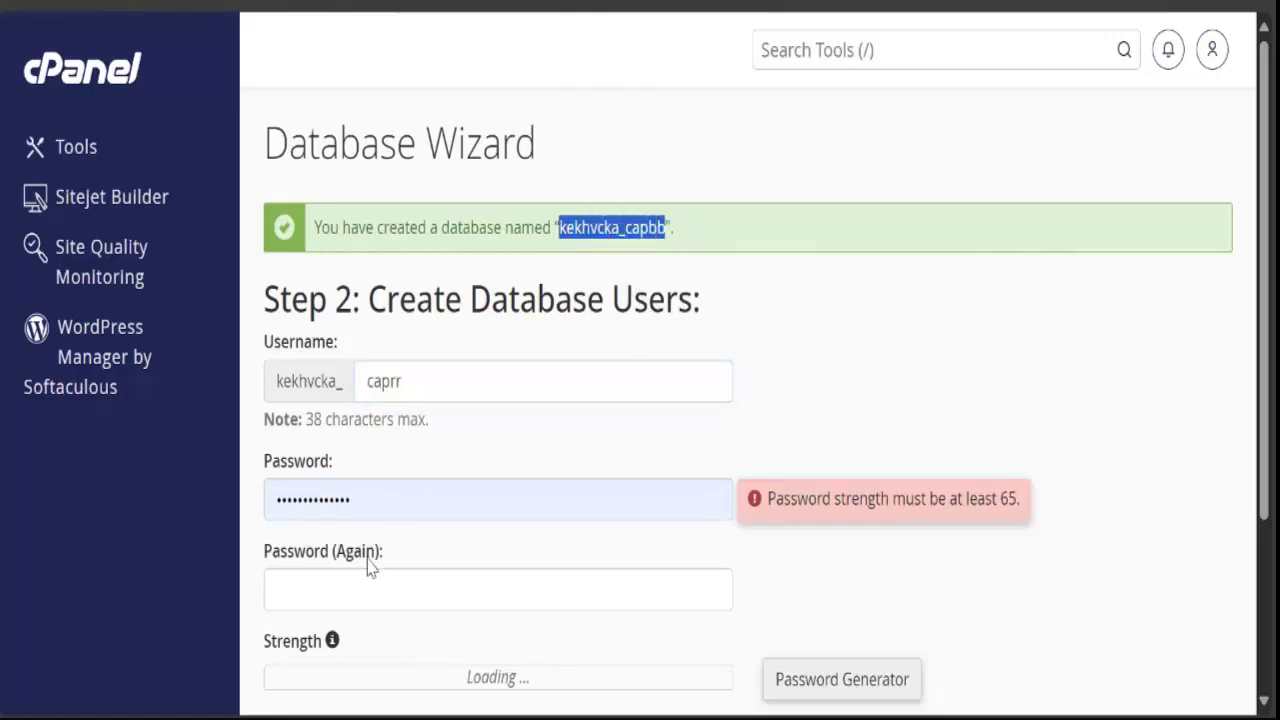
pyautogui.click(380, 500)
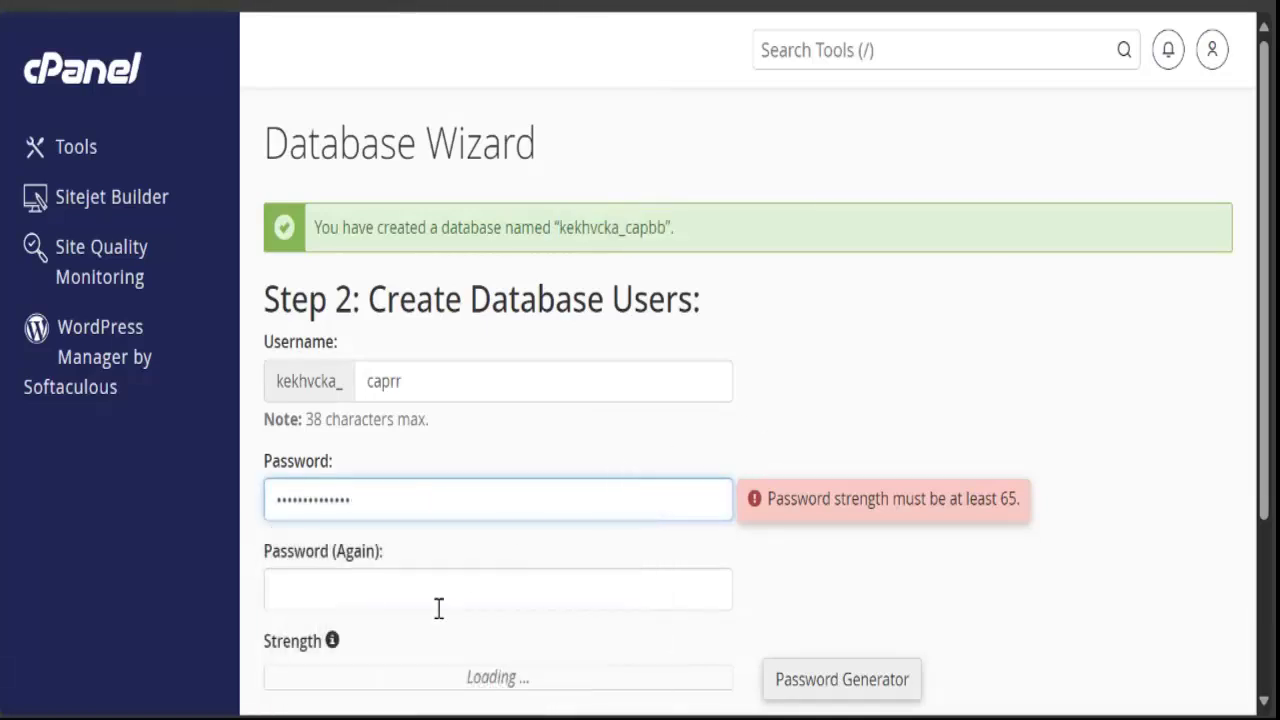
pyautogui.click(400, 588)
pyautogui.hotkey('ctrl', 'v')
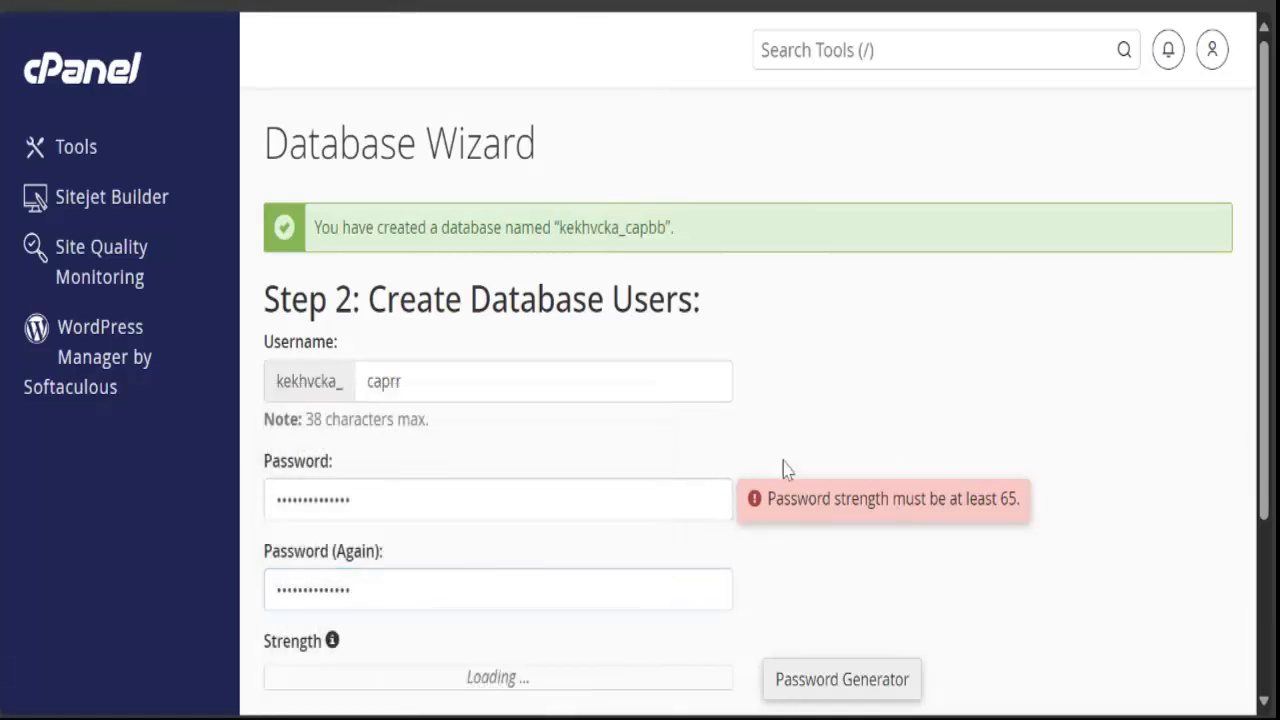
pyautogui.scroll(-2, 785, 470)
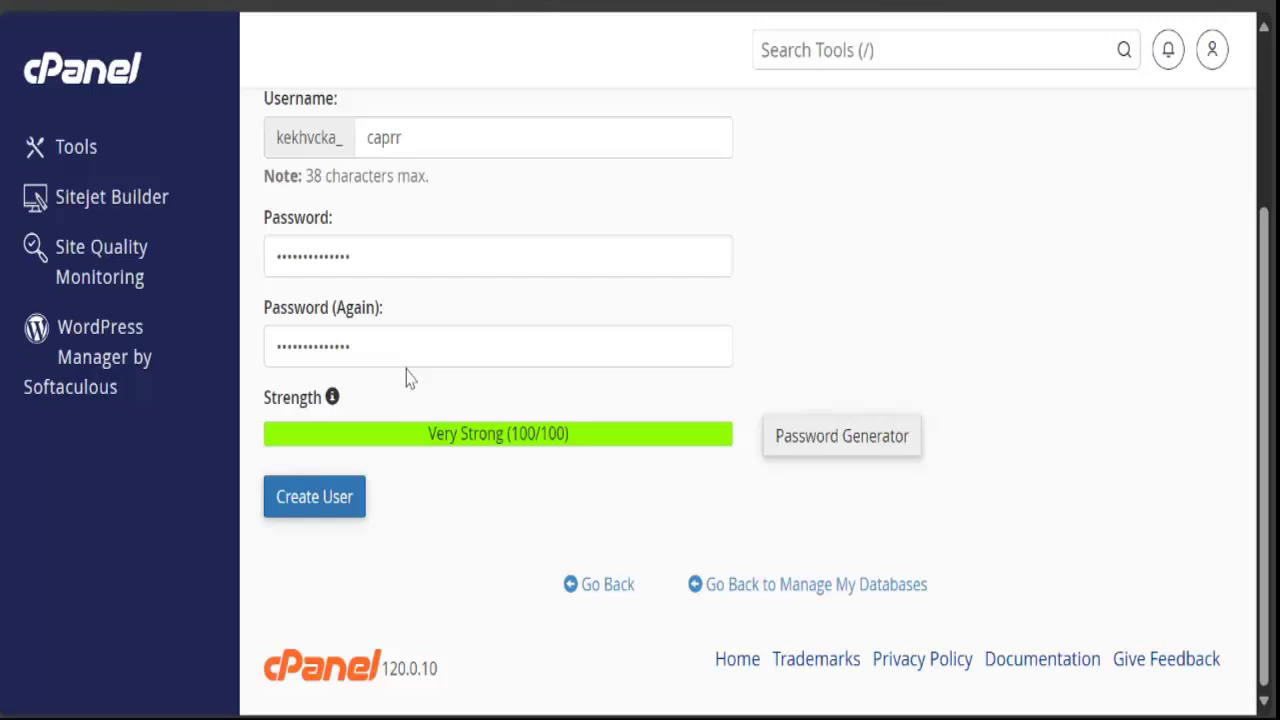
# Go back to the subdomain folder, extract zenithcapital.webtechs.com.ng.zip into /public_html/capital.expathsolutions.com.ng and reload the file list
pyautogui.click(846, 12)
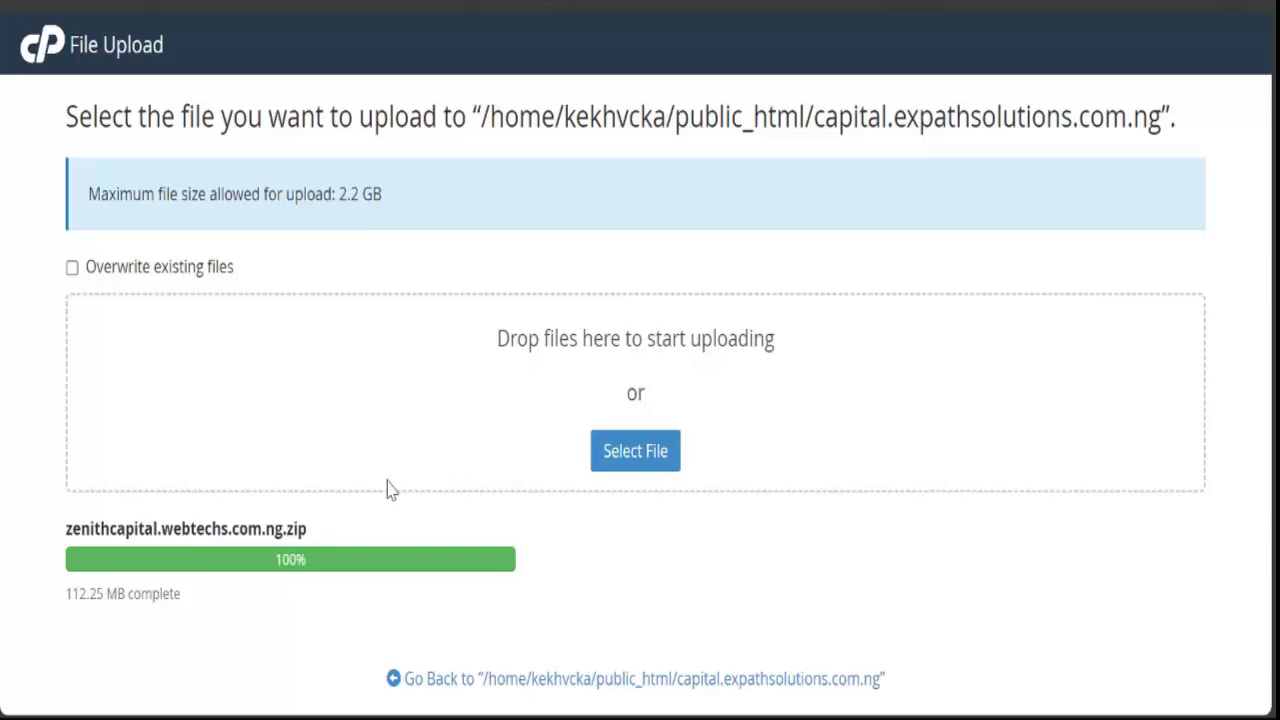
pyautogui.click(526, 689)
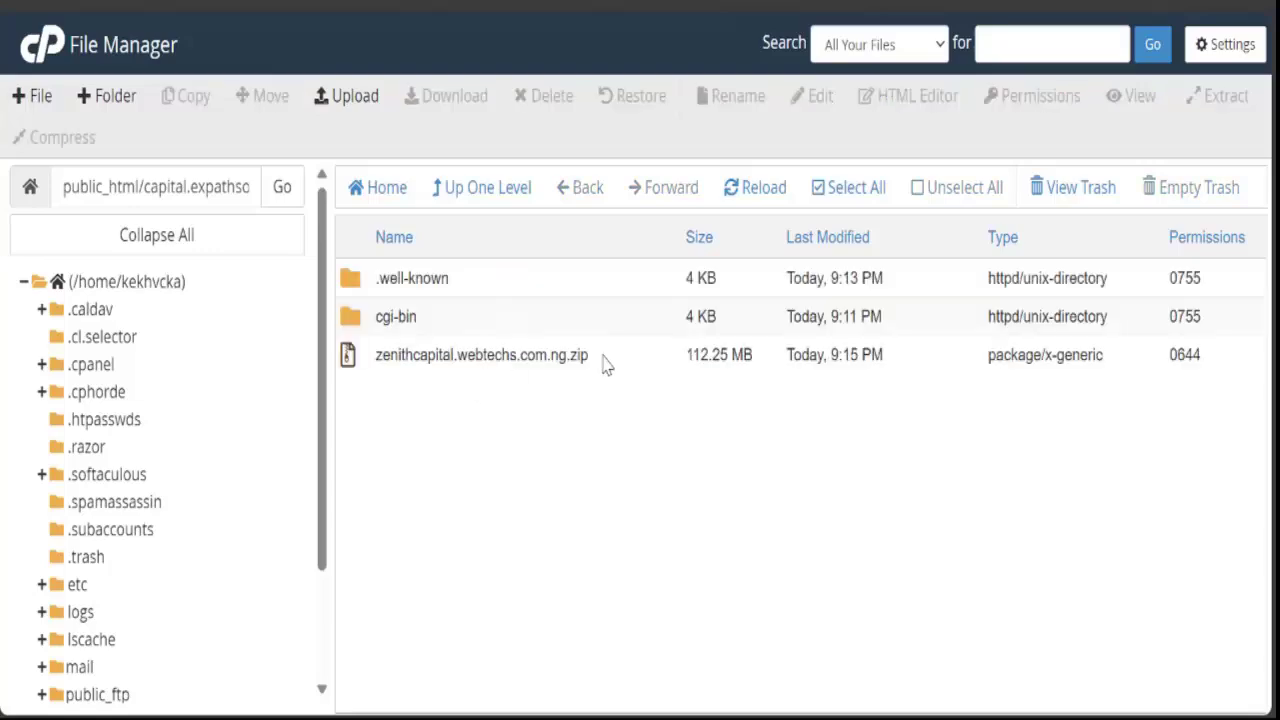
pyautogui.rightClick(598, 358)
pyautogui.click(660, 632)
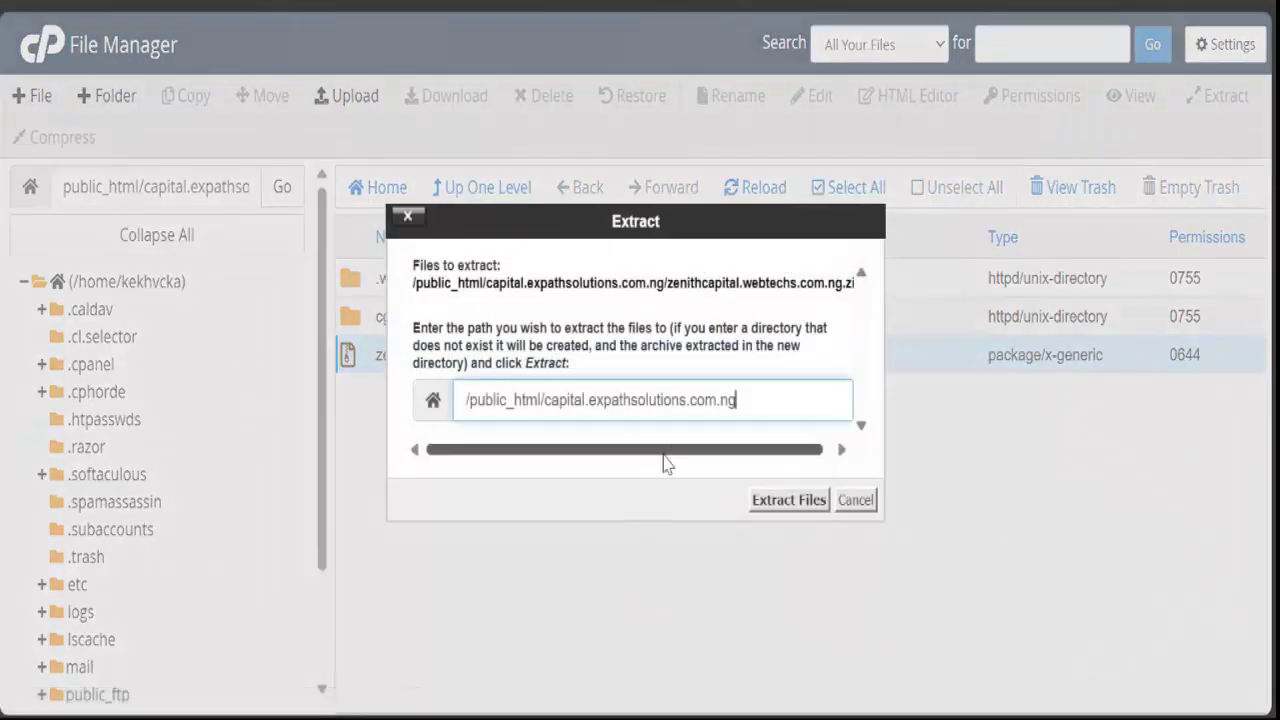
pyautogui.click(770, 505)
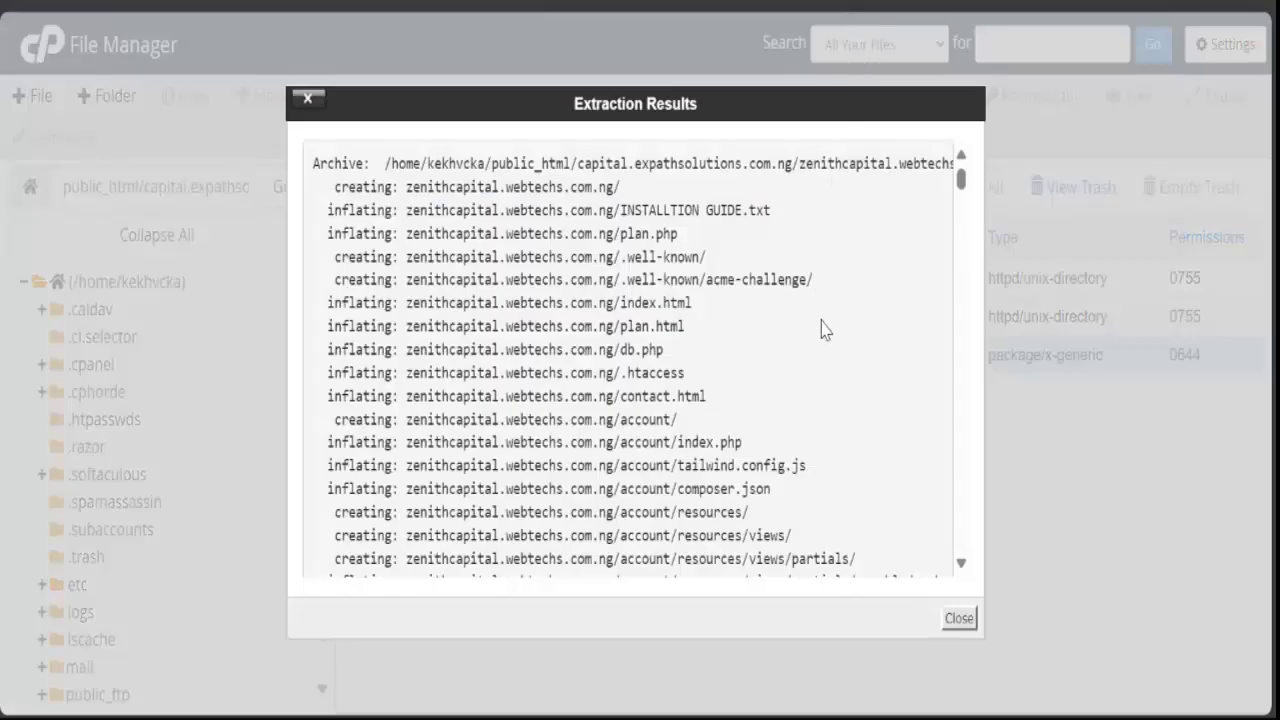
pyautogui.click(958, 618)
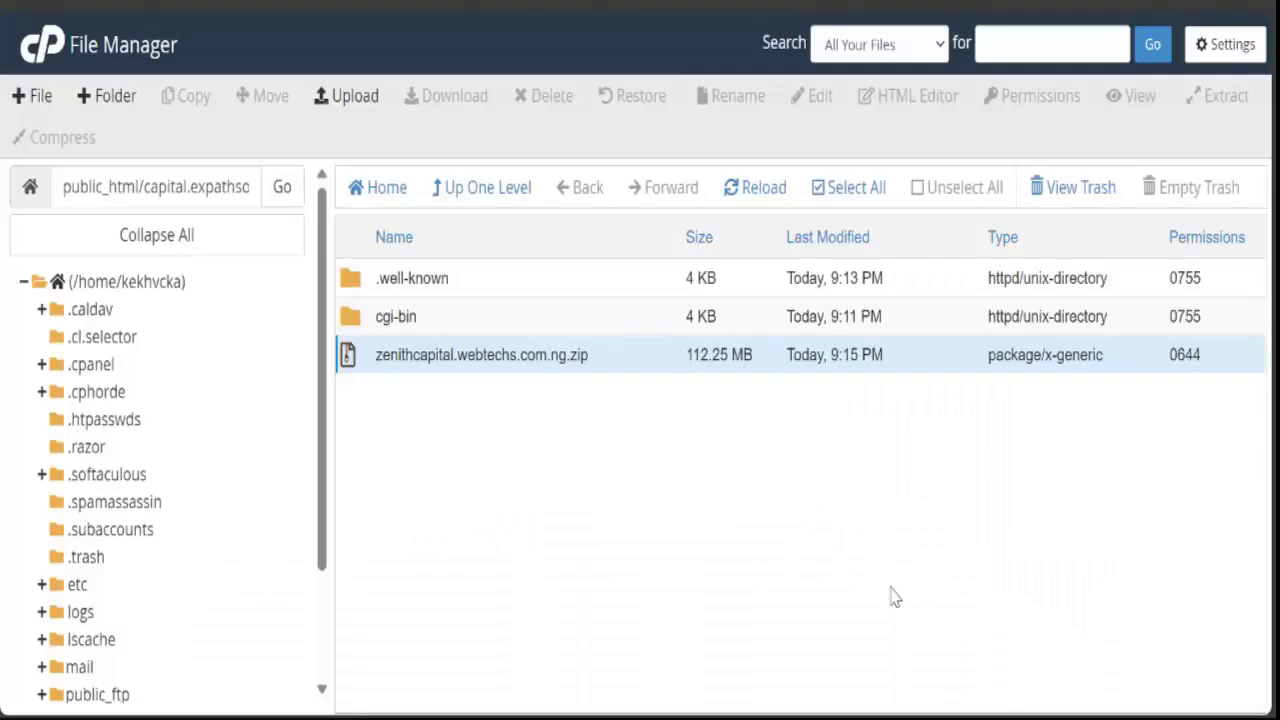
pyautogui.click(758, 198)
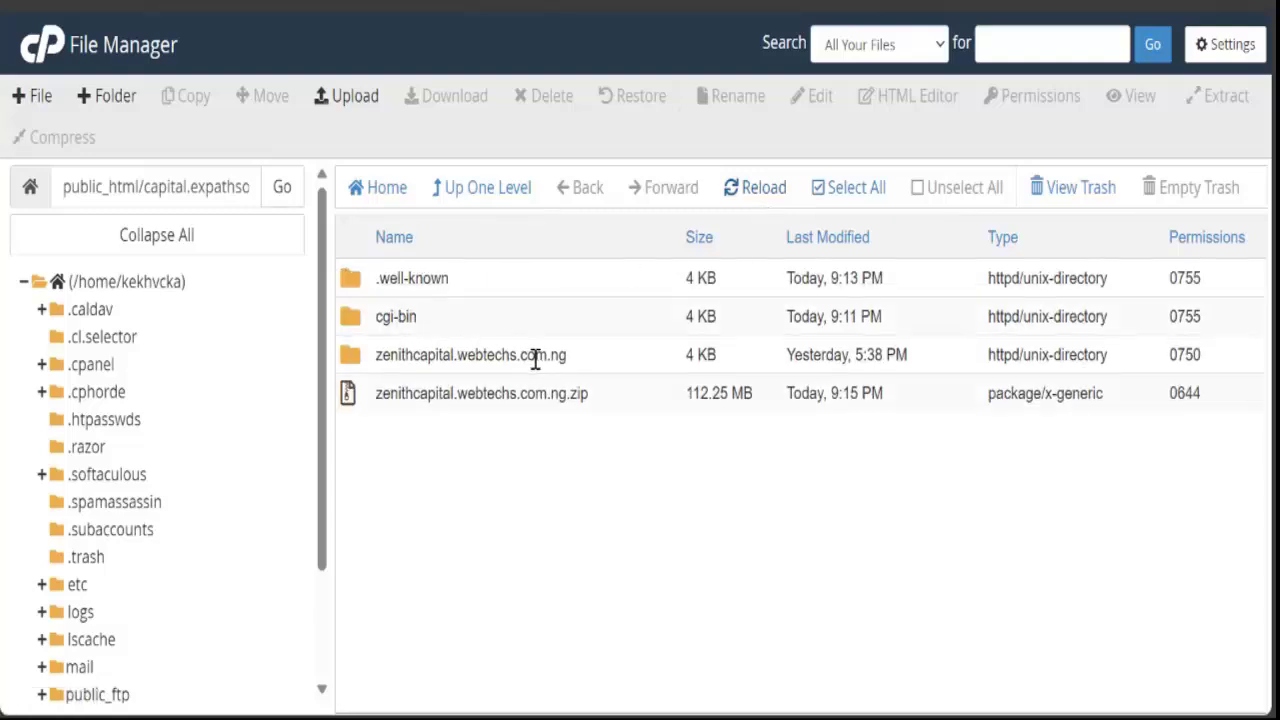
pyautogui.rightClick(600, 398)
pyautogui.click(658, 606)
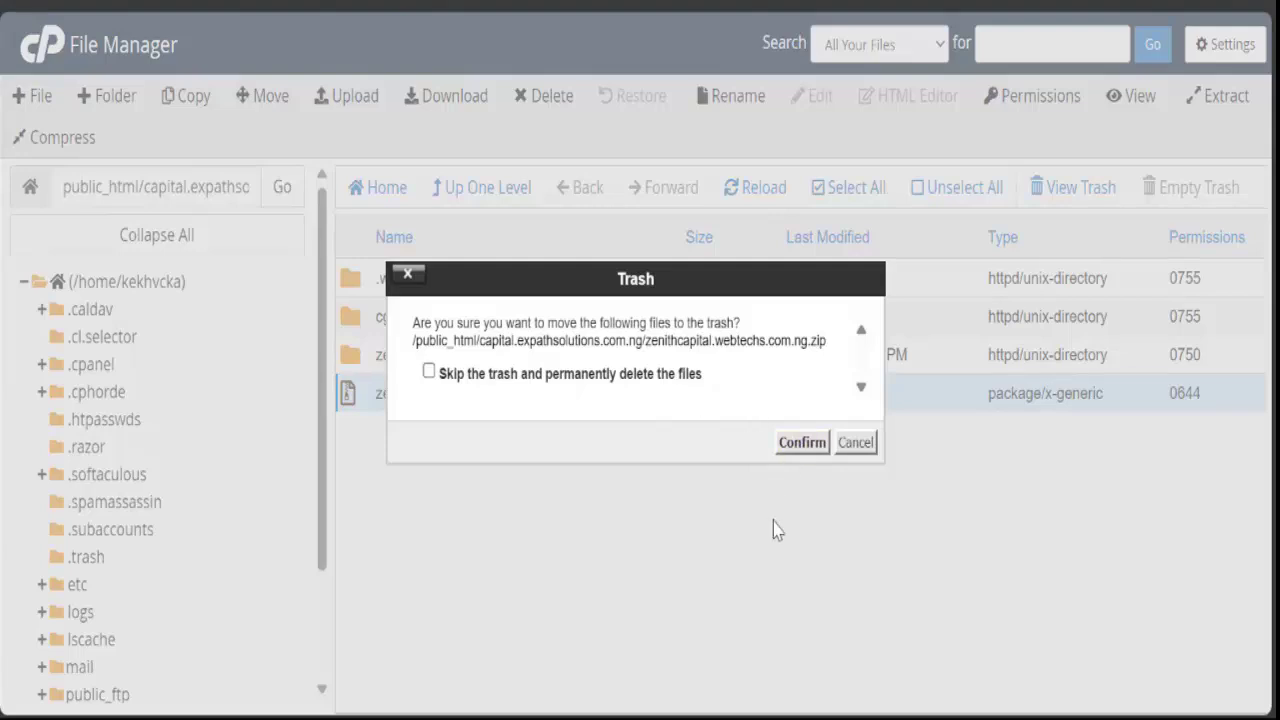
pyautogui.click(855, 442)
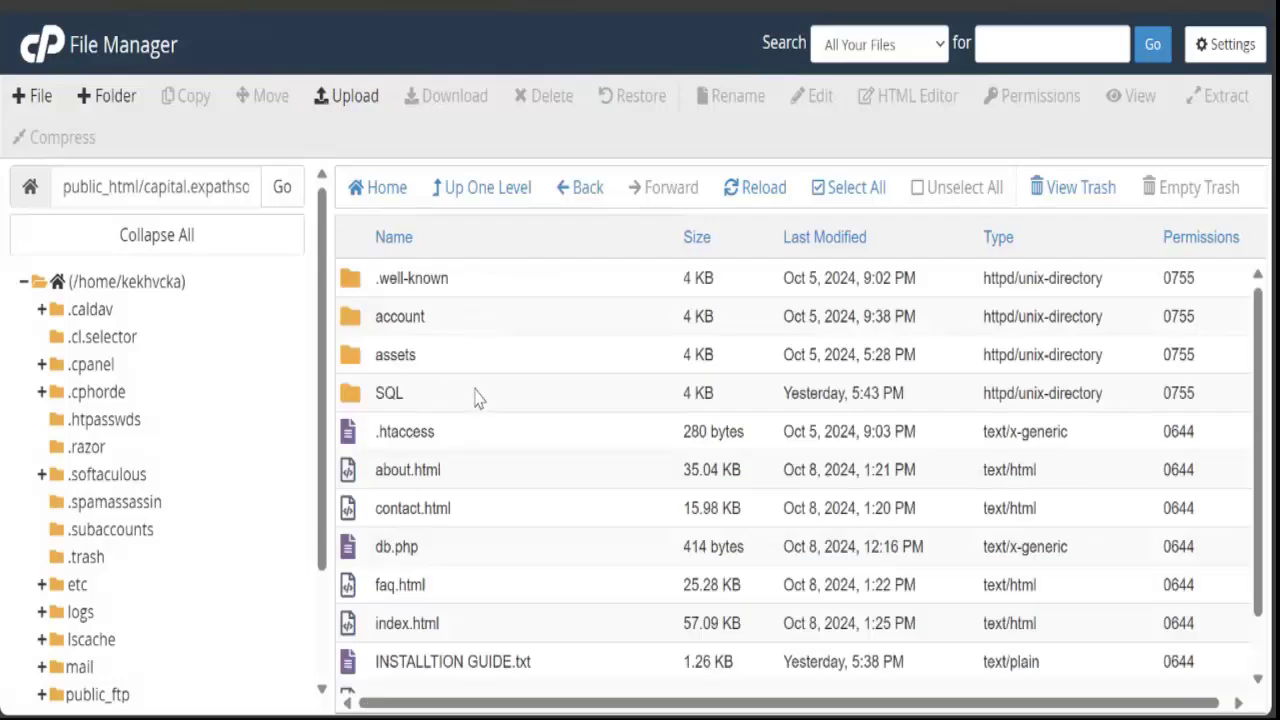
# Move all files from the extracted zenithcapital.webtechs.com.ng folder to /public_html/capital.expathsolutions.com.ng/
pyautogui.click(847, 190)
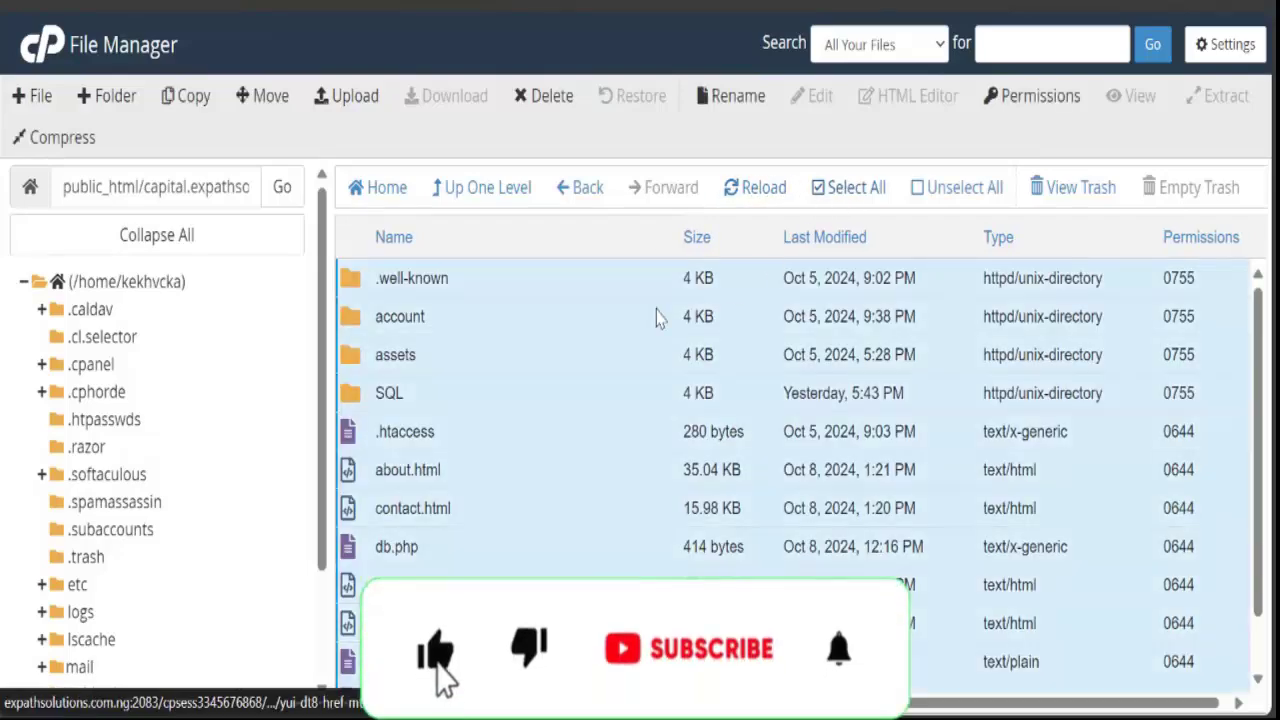
pyautogui.click(263, 96)
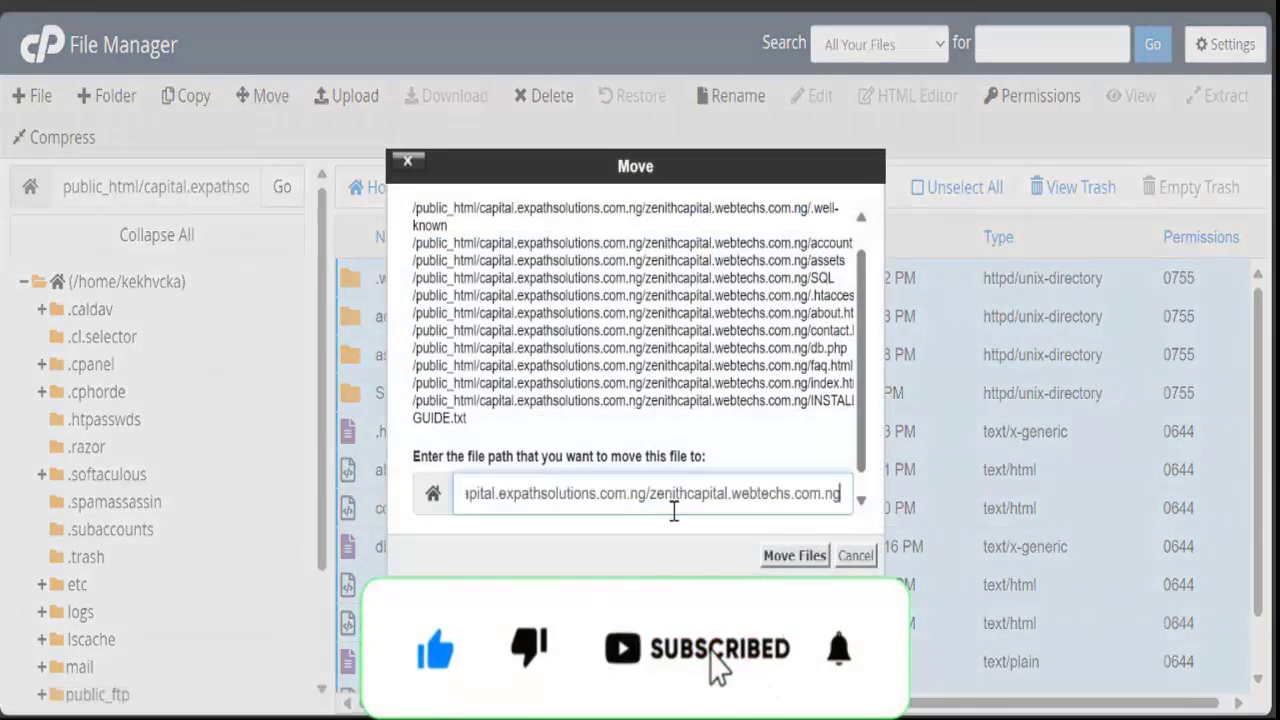
pyautogui.press('BackSpace')
pyautogui.press('BackSpace')
pyautogui.press('BackSpace')
pyautogui.press('BackSpace')
pyautogui.press('BackSpace')
pyautogui.press('BackSpace')
pyautogui.press('BackSpace')
pyautogui.press('BackSpace')
pyautogui.press('BackSpace')
pyautogui.press('BackSpace')
pyautogui.press('BackSpace')
pyautogui.press('BackSpace')
pyautogui.press('BackSpace')
pyautogui.press('BackSpace')
pyautogui.press('BackSpace')
pyautogui.press('BackSpace')
pyautogui.press('BackSpace')
pyautogui.press('BackSpace')
pyautogui.press('BackSpace')
pyautogui.press('BackSpace')
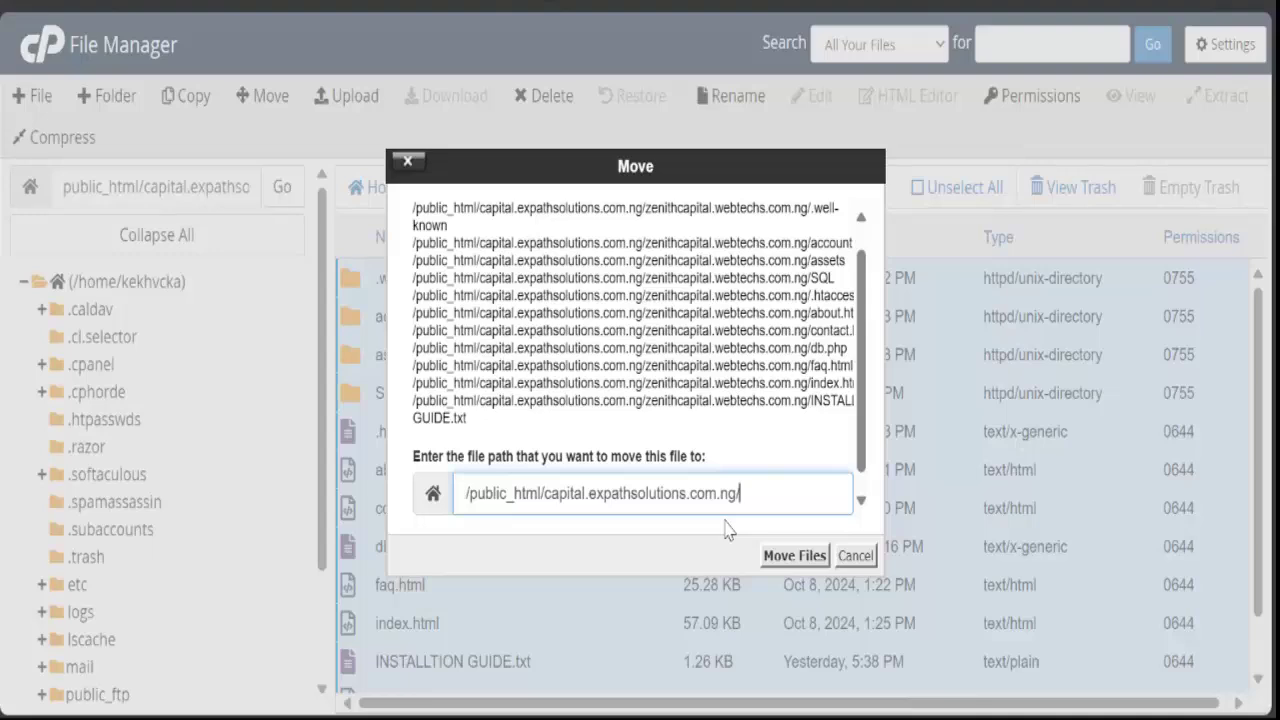
pyautogui.press('Return')
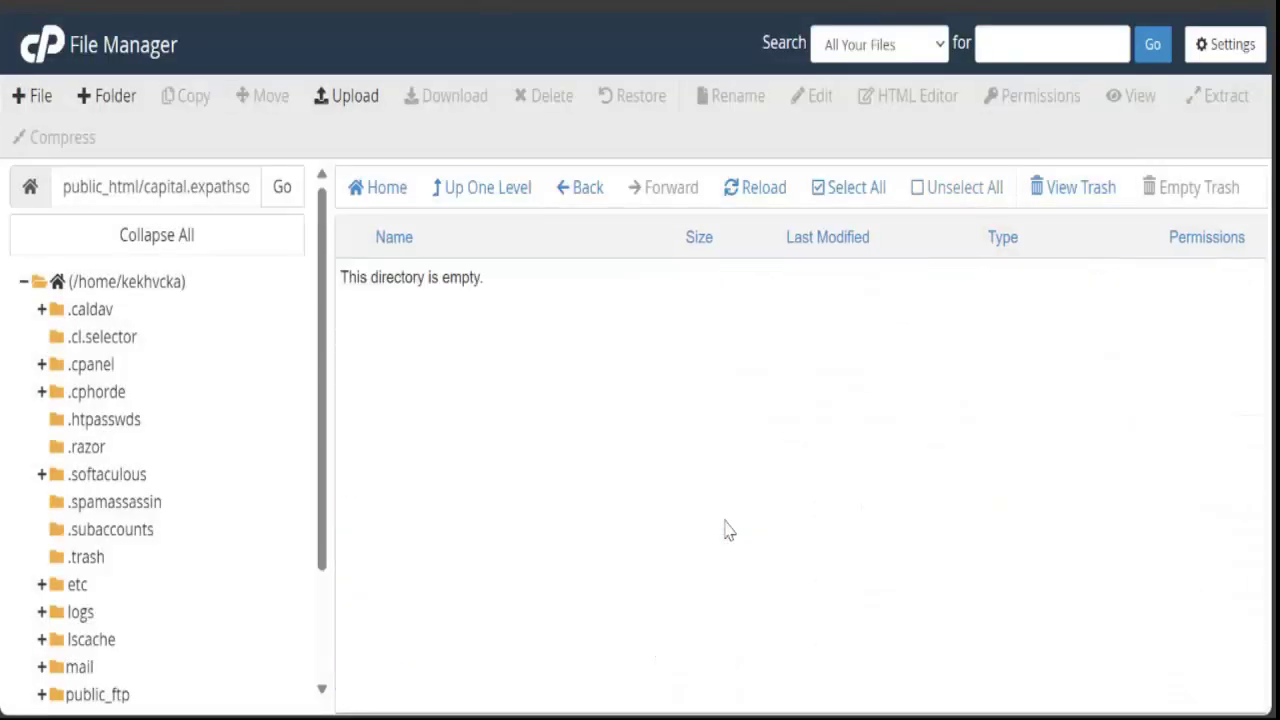
# Go up to the subdomain folder and read the script upload and SMTP instructions in INSTALLTION GUIDE.txt
pyautogui.click(485, 196)
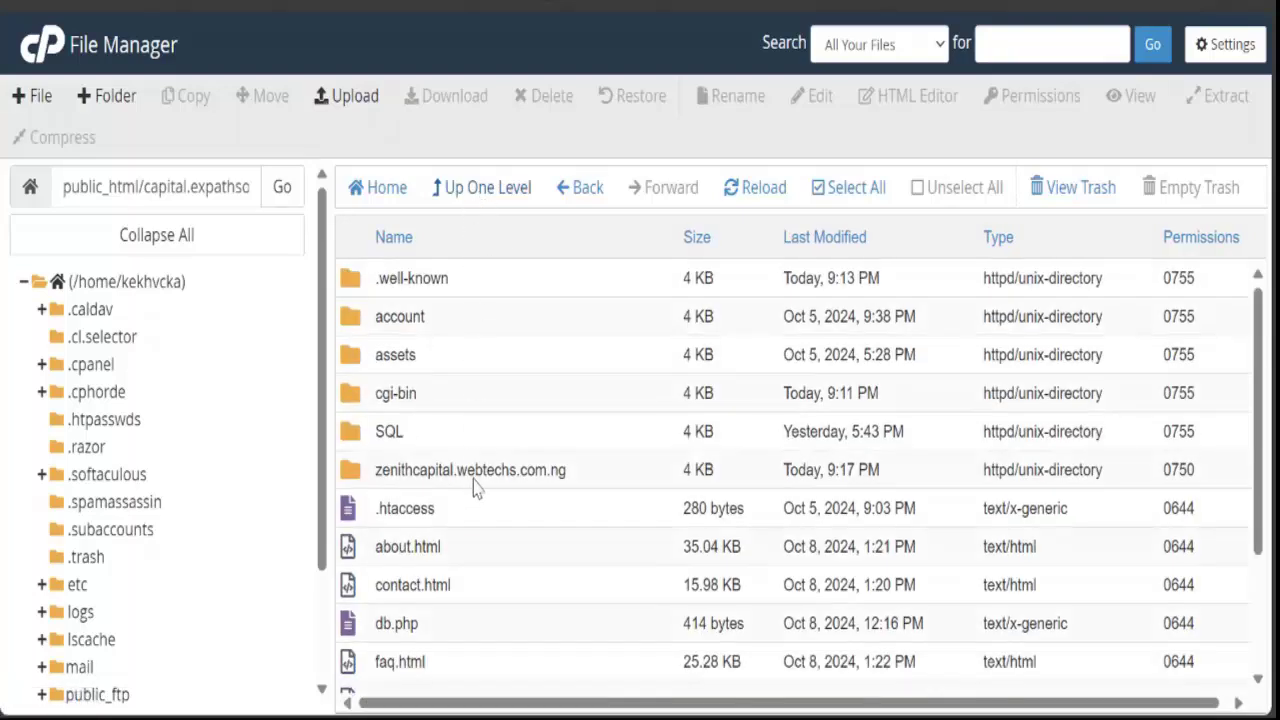
pyautogui.scroll(-3, 472, 480)
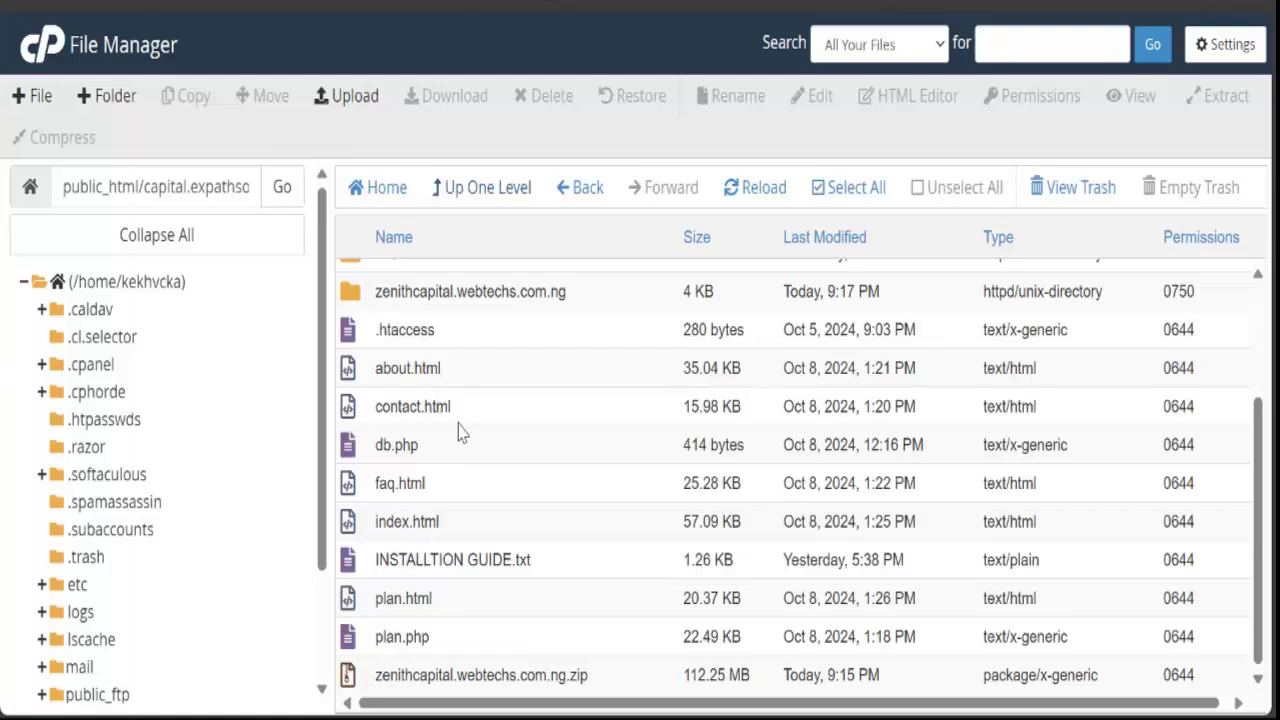
pyautogui.rightClick(557, 566)
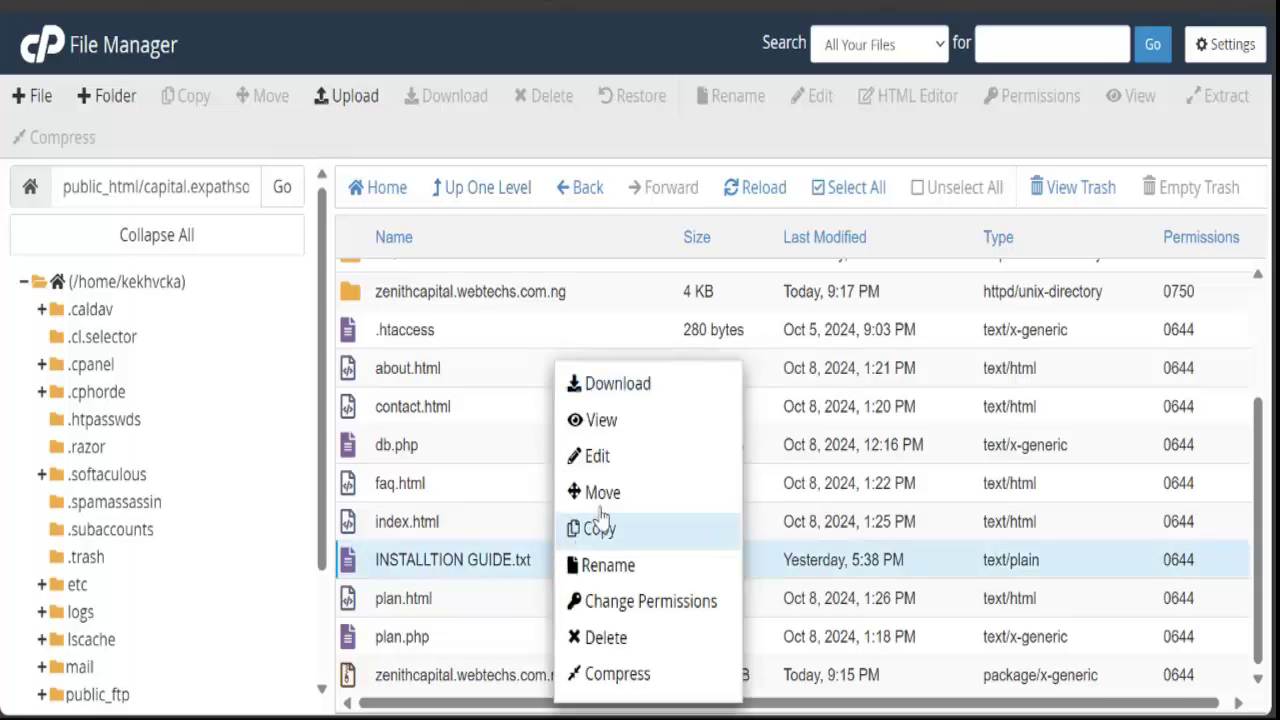
pyautogui.click(612, 457)
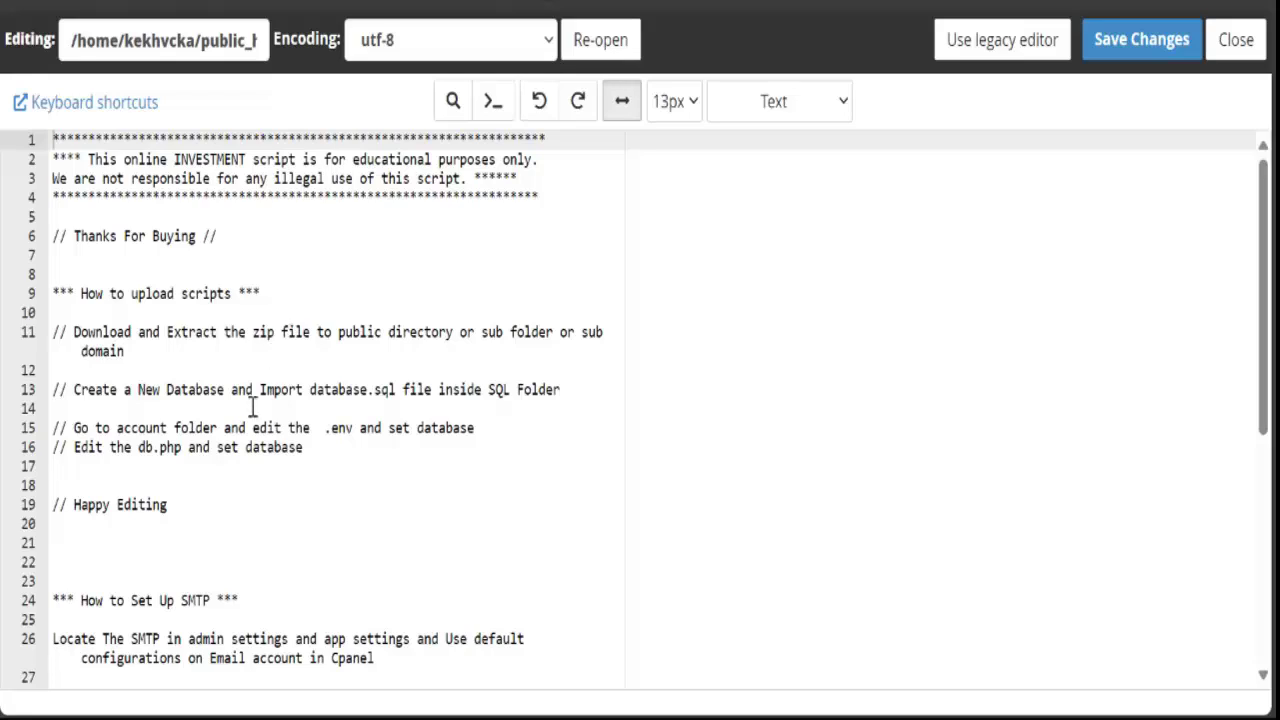
pyautogui.scroll(-1, 351, 345)
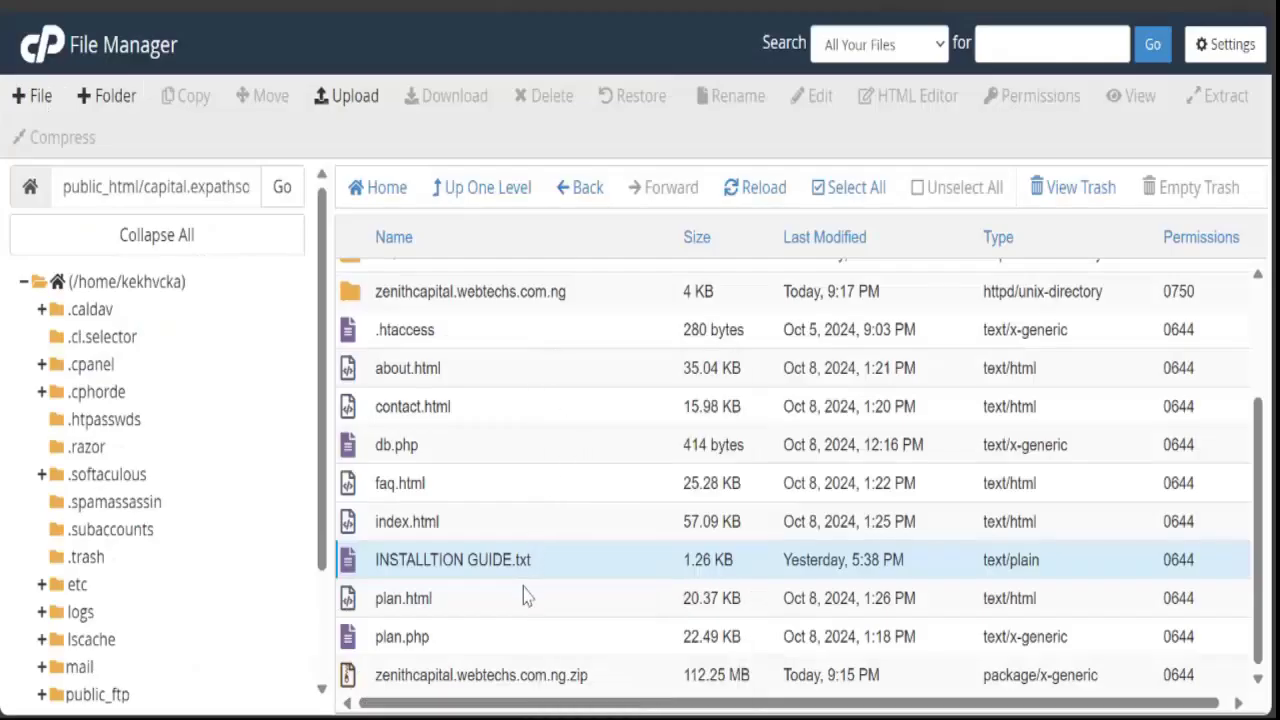
pyautogui.scroll(3, 491, 509)
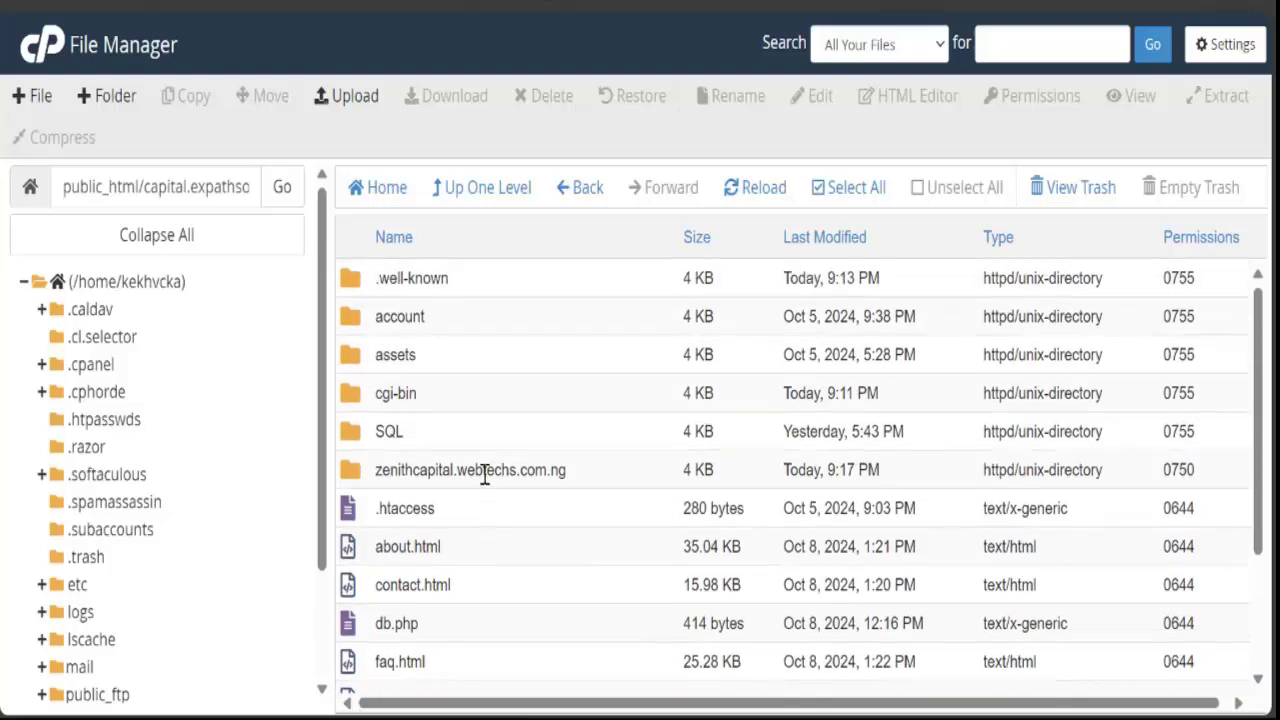
# Look inside the SQL folder for the script's database file and return to the subdomain folder
pyautogui.click(438, 443)
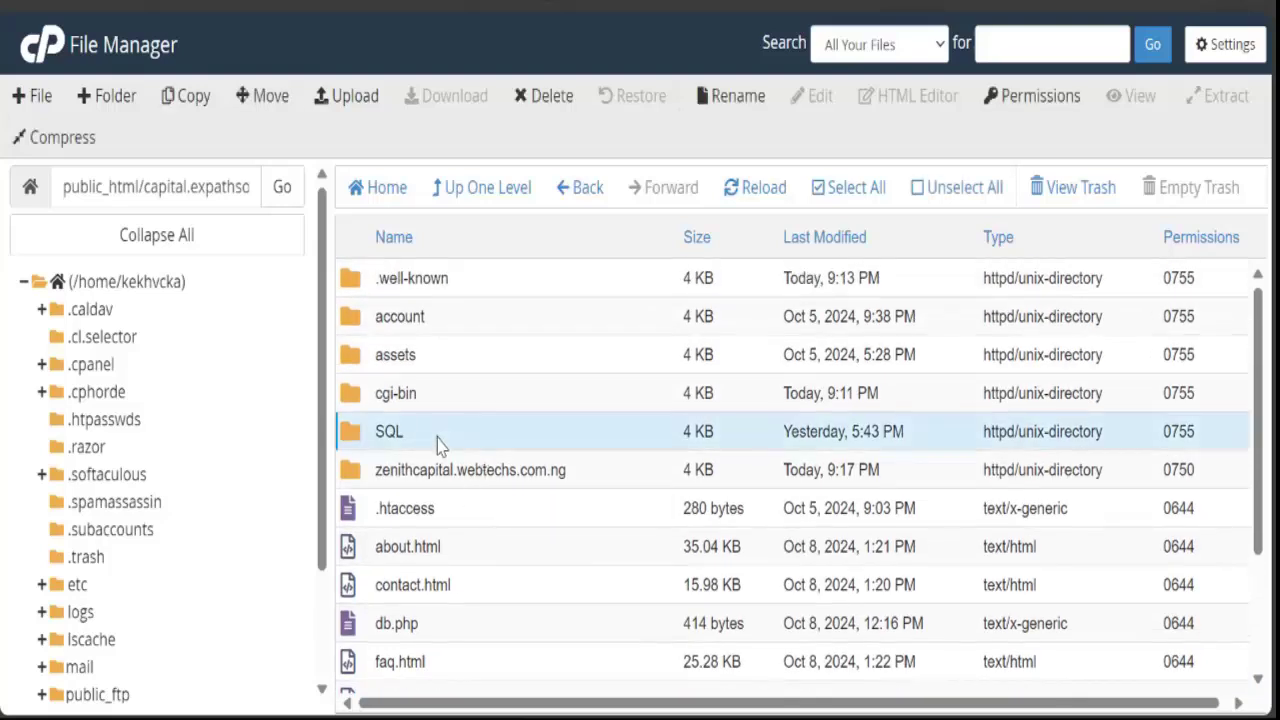
pyautogui.doubleClick(438, 443)
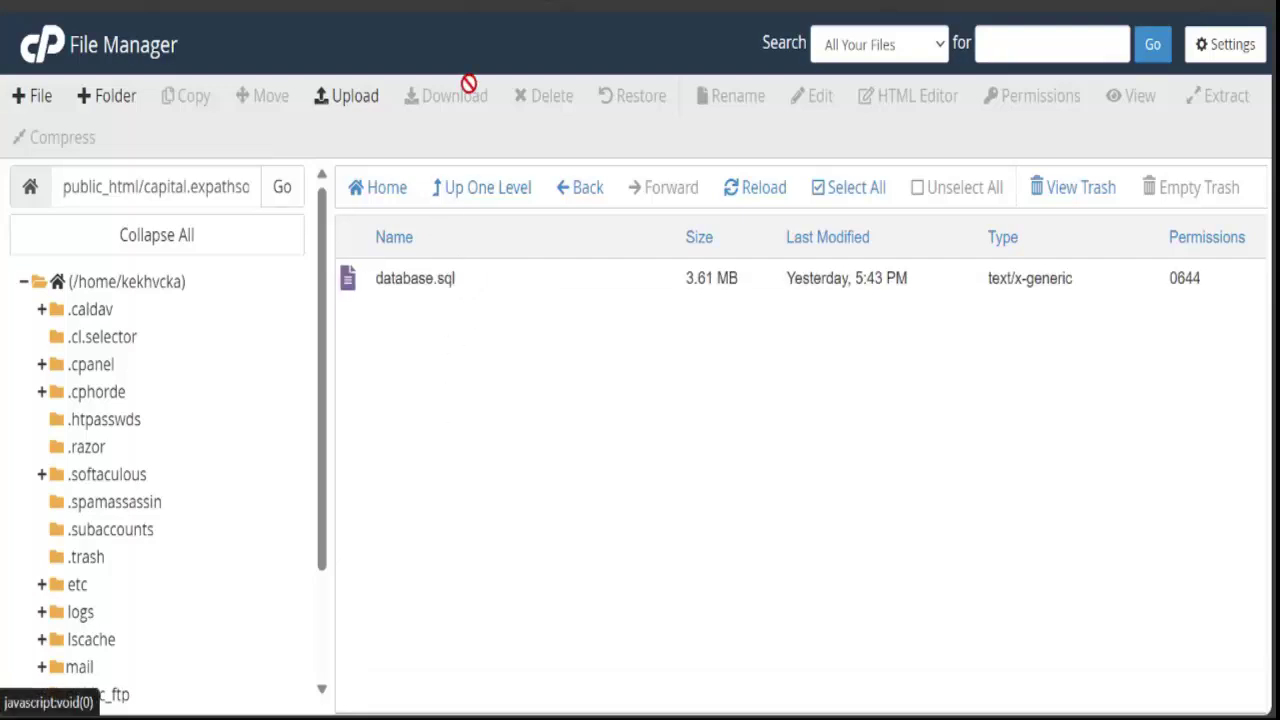
pyautogui.click(486, 196)
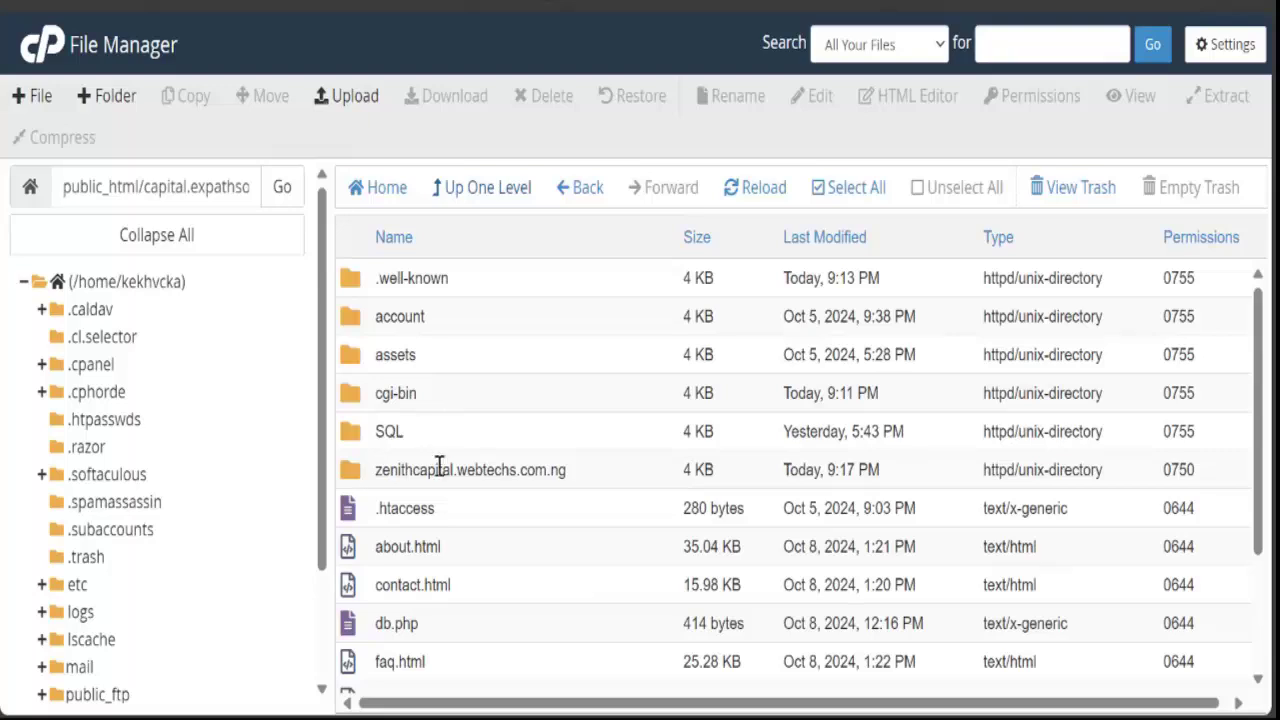
# Open the account folder and save the file manager preferences with Show Hidden Files (dotfiles) enabled
pyautogui.doubleClick(449, 331)
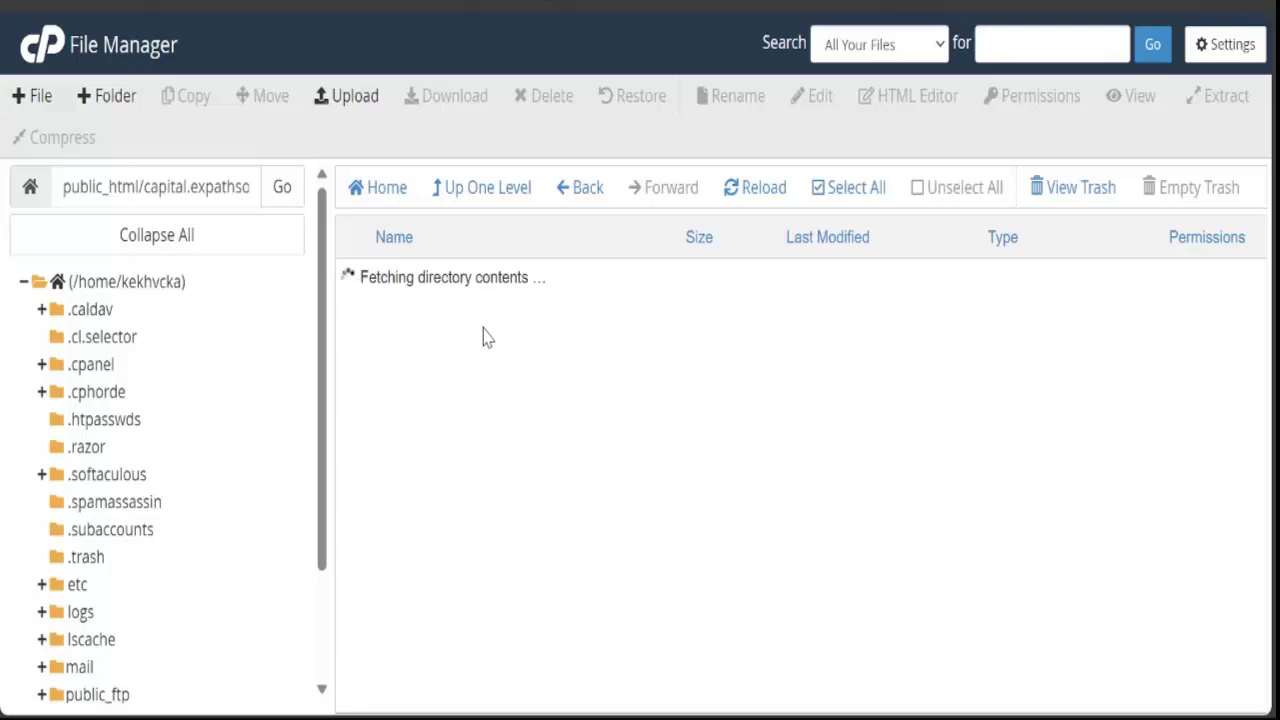
pyautogui.scroll(-4, 486, 400)
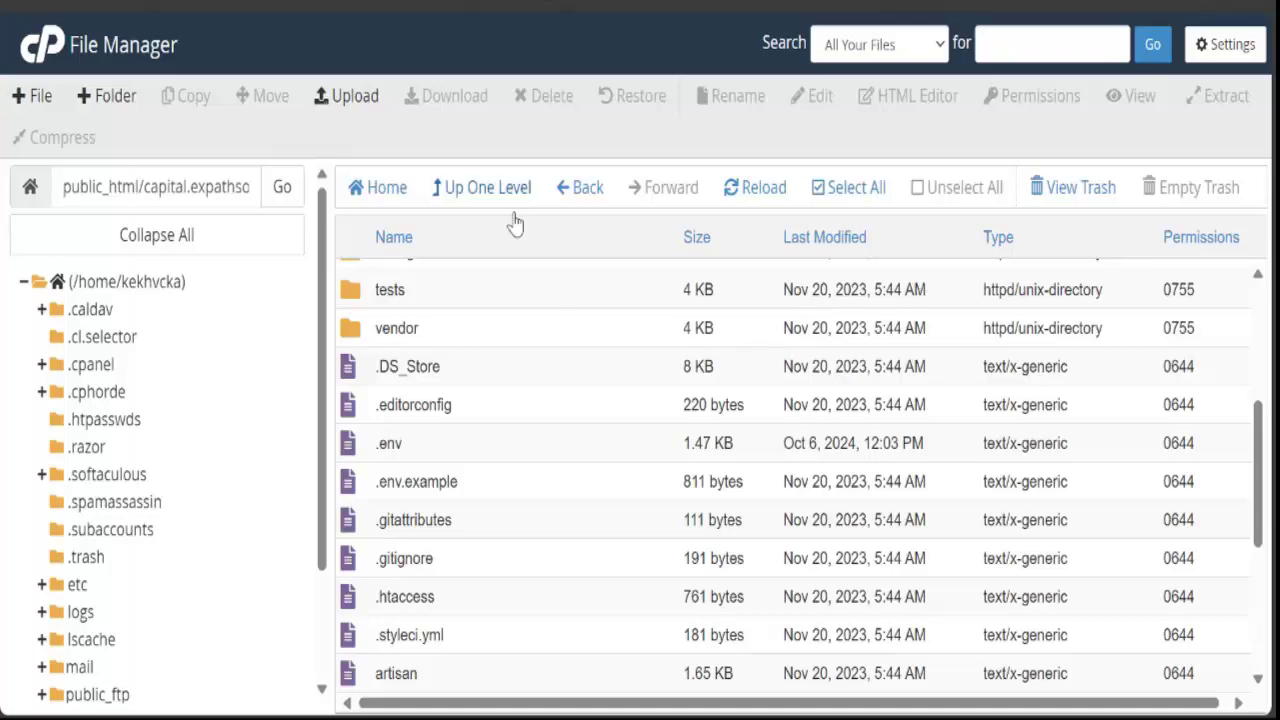
pyautogui.click(1227, 50)
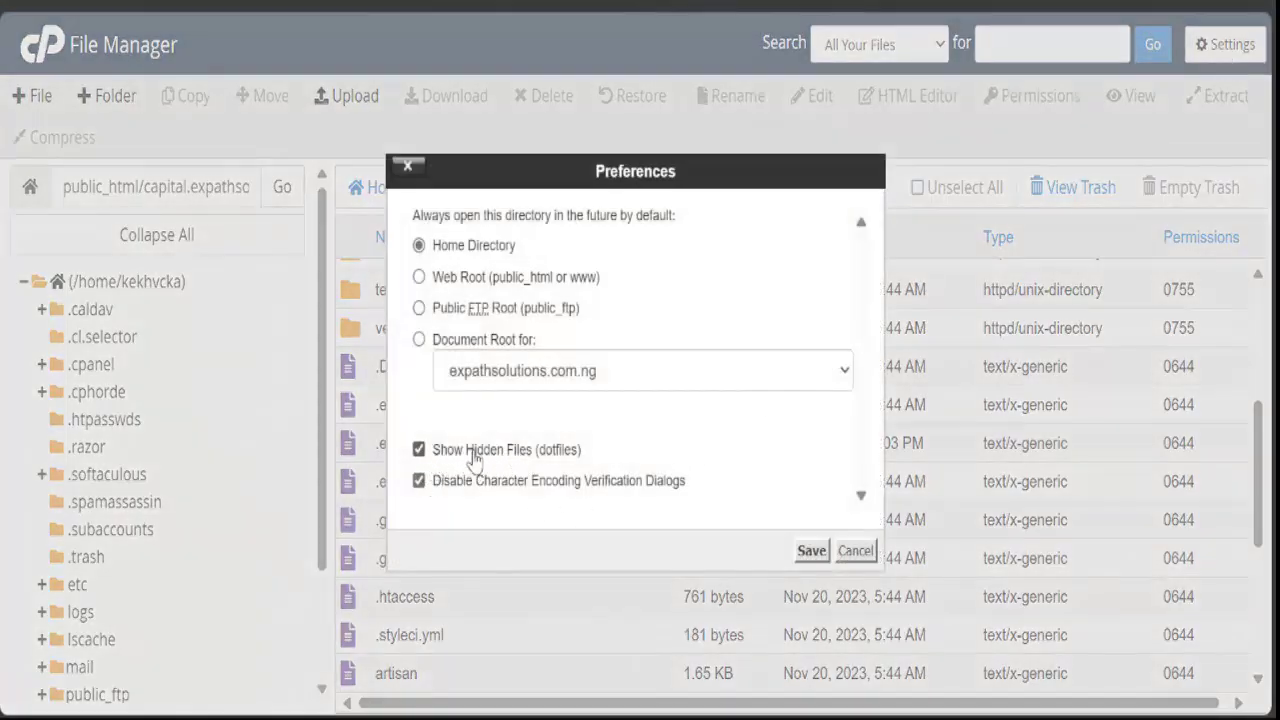
pyautogui.click(419, 452)
pyautogui.click(808, 551)
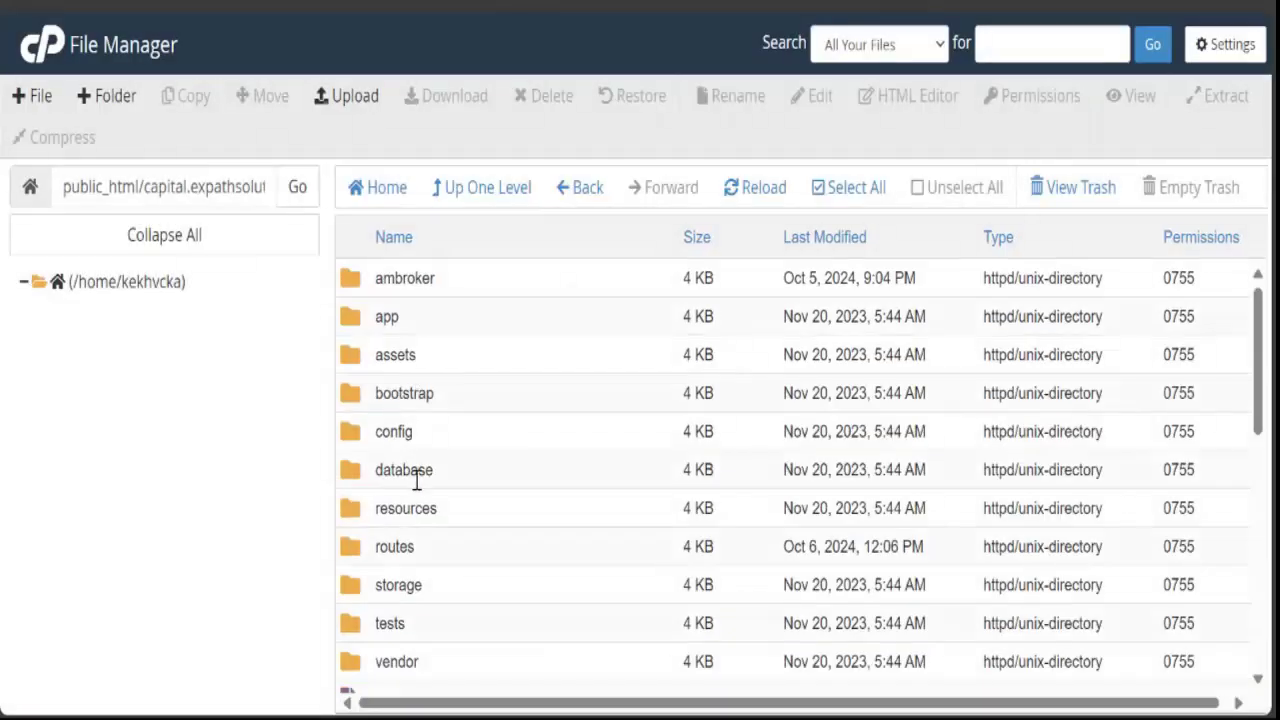
# Open the account folder's .env file for editing and replace the DB_DATABASE value with the new database name kekhvcka_capbb
pyautogui.scroll(-3, 437, 550)
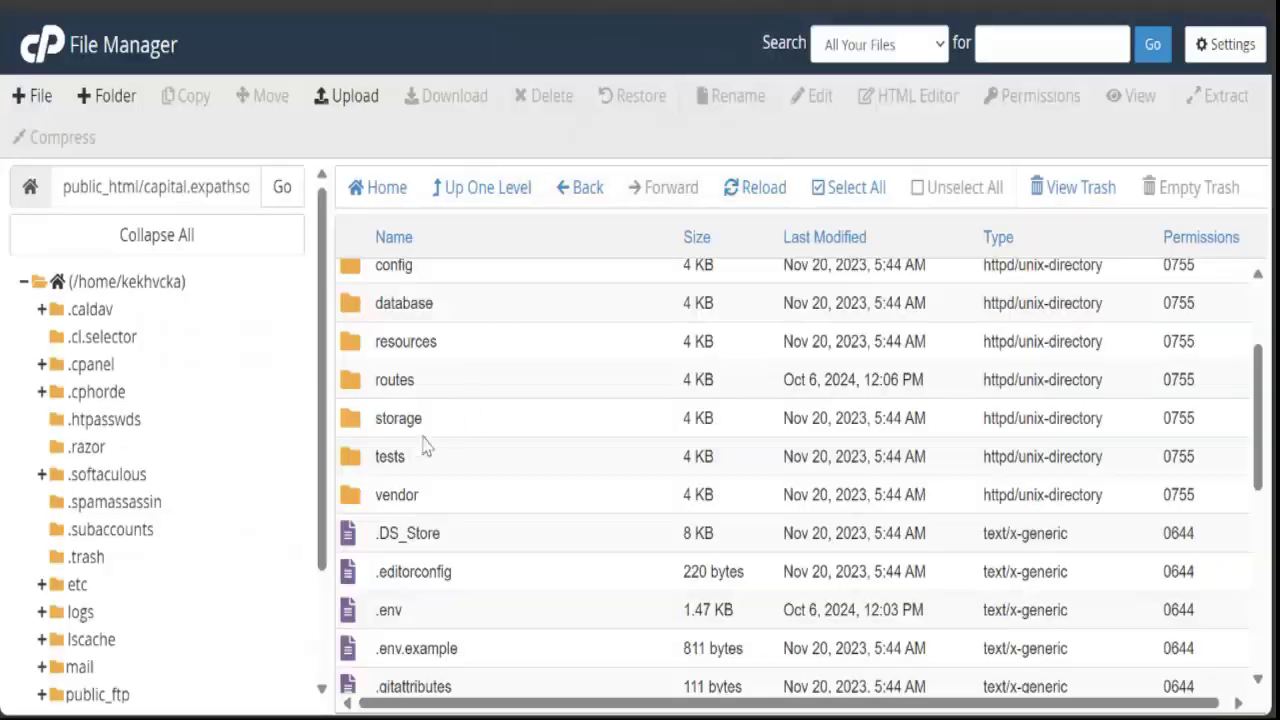
pyautogui.rightClick(443, 612)
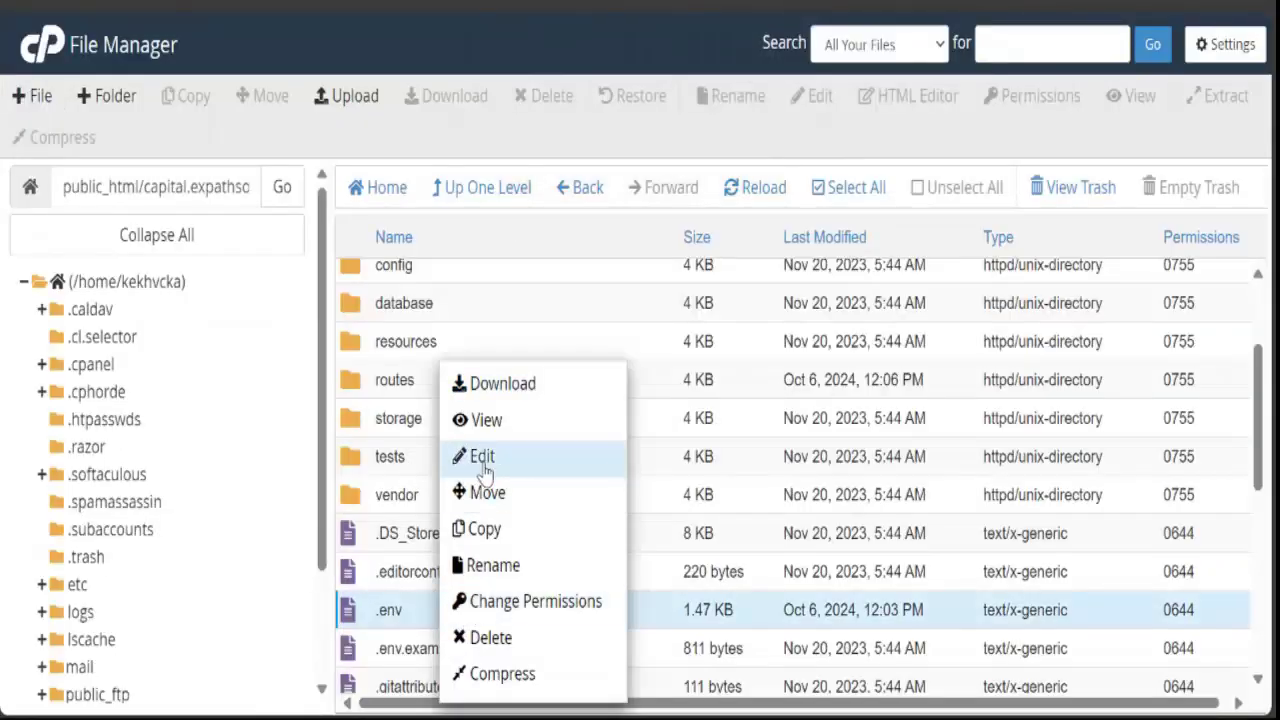
pyautogui.click(486, 456)
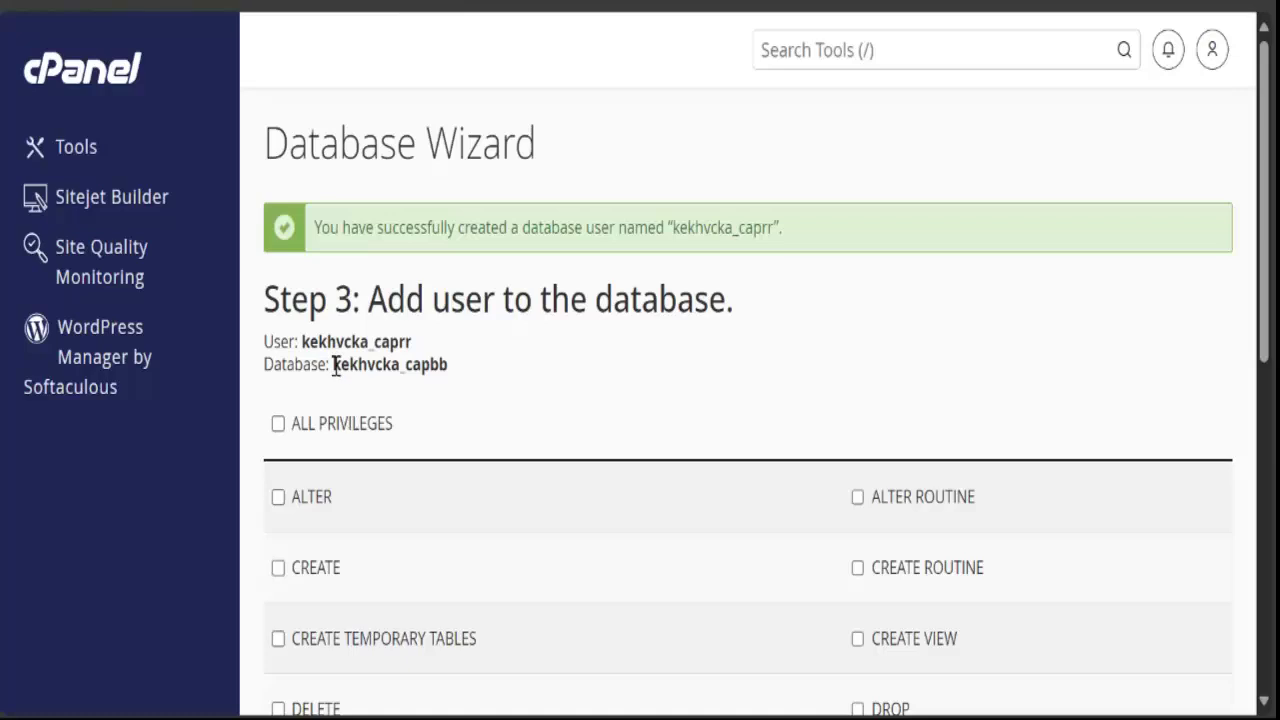
pyautogui.moveTo(334, 370); pyautogui.dragTo(467, 382)
pyautogui.hotkey('ctrl', 'c')
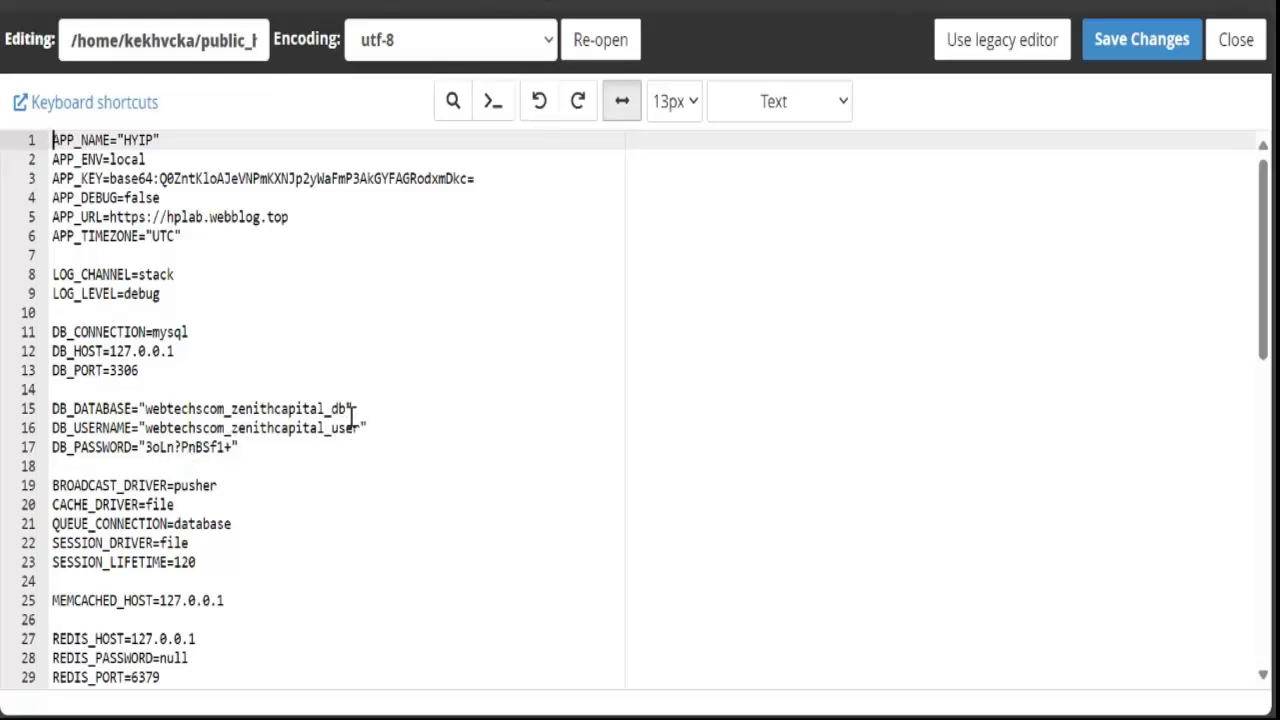
pyautogui.moveTo(349, 408); pyautogui.dragTo(145, 408)
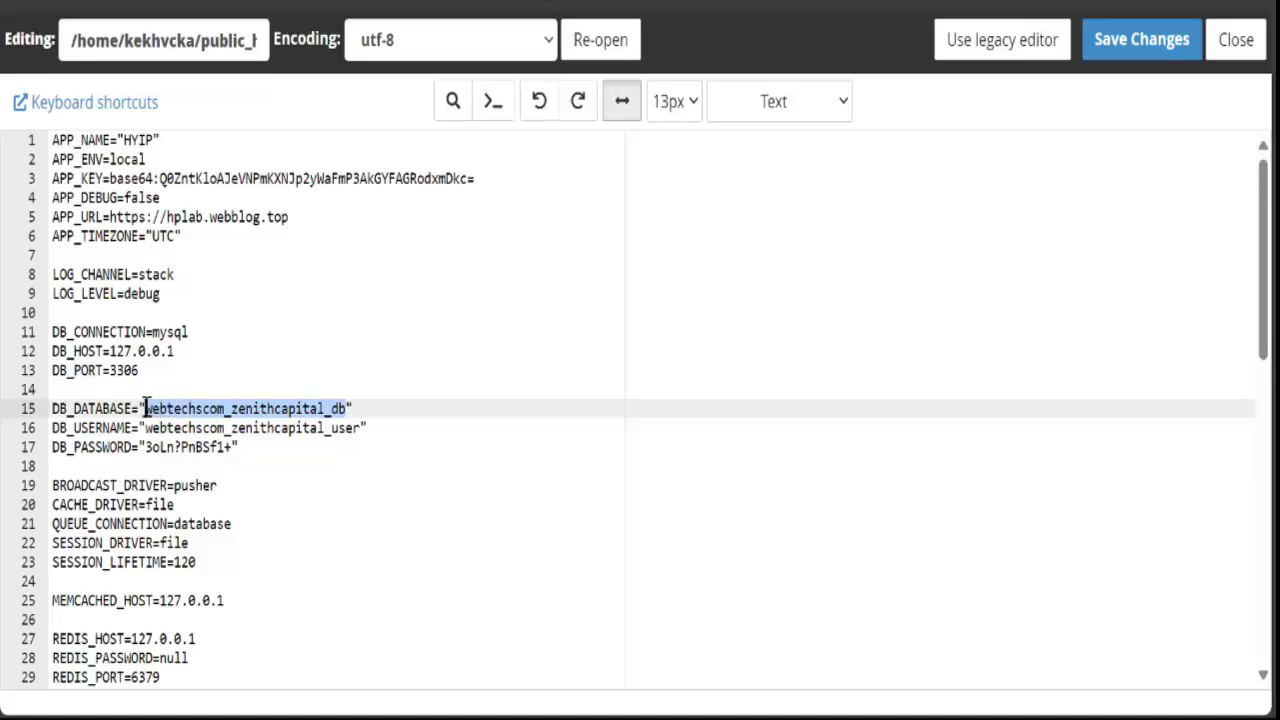
pyautogui.hotkey('ctrl', 'v')
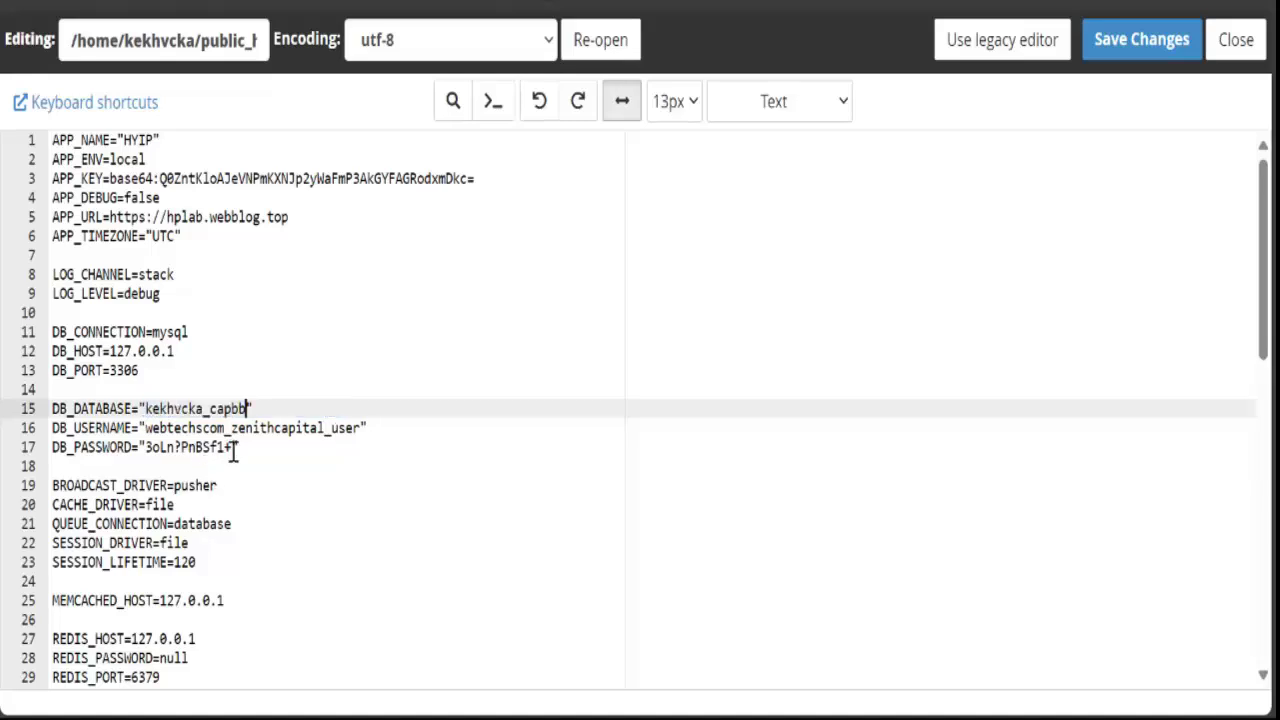
pyautogui.moveTo(233, 447); pyautogui.dragTo(147, 447)
pyautogui.hotkey('ctrl', 'v')
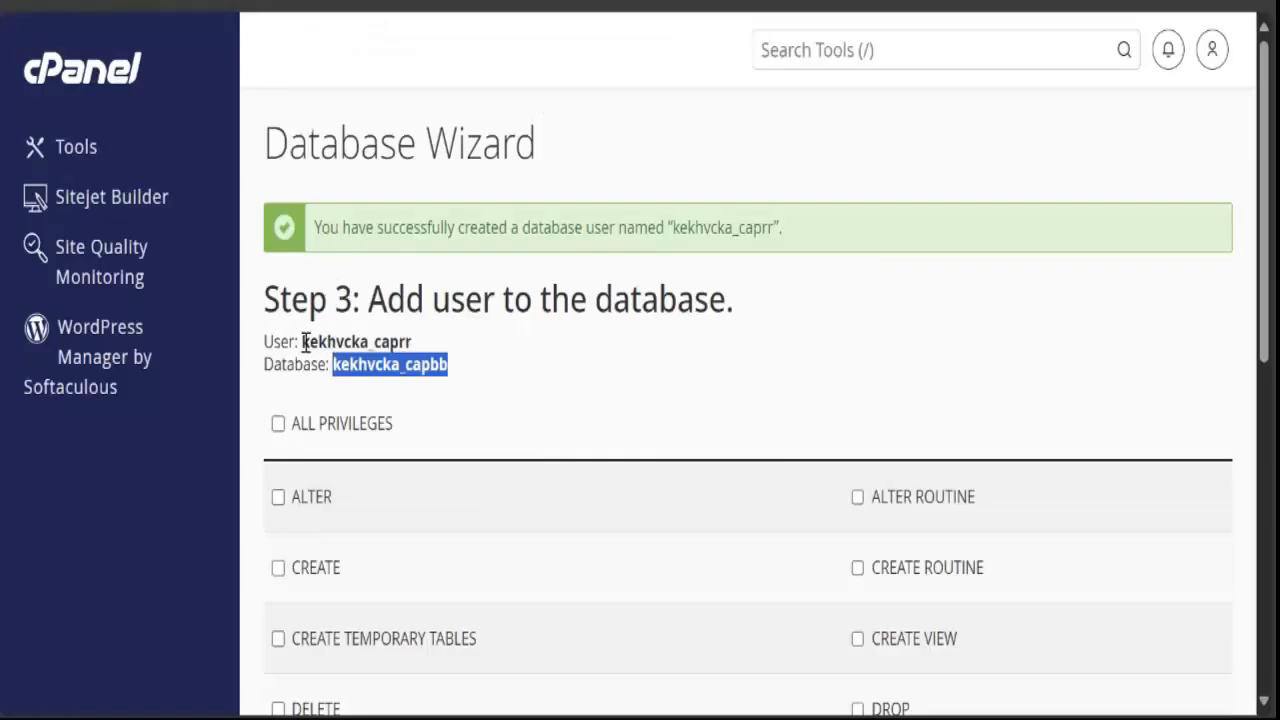
pyautogui.moveTo(303, 341); pyautogui.dragTo(458, 355)
pyautogui.hotkey('ctrl', 'c')
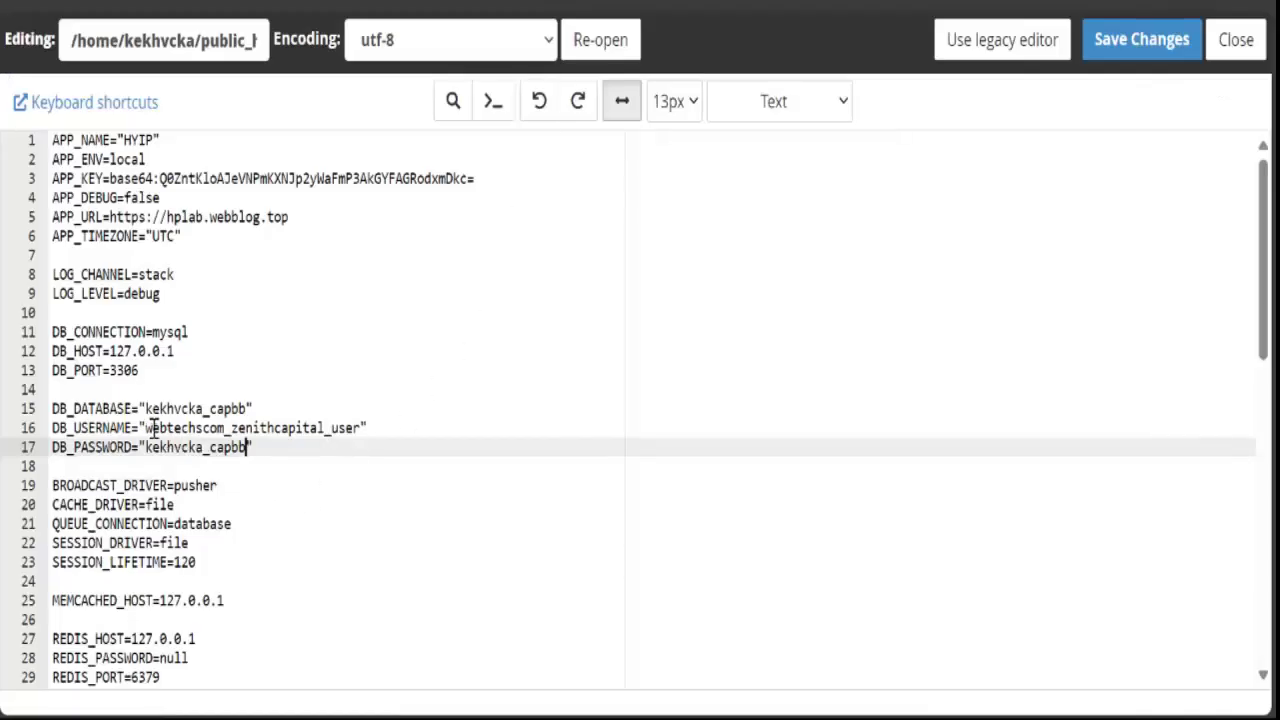
pyautogui.click(147, 428)
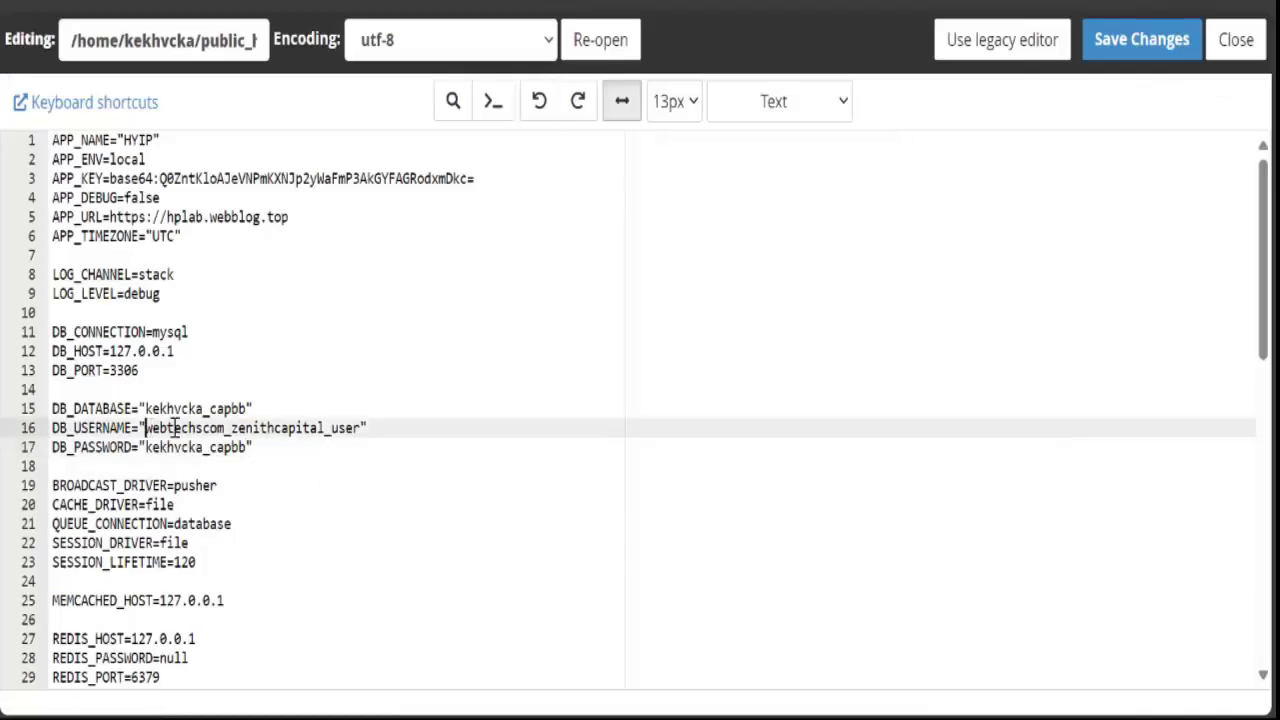
pyautogui.moveTo(173, 428); pyautogui.dragTo(365, 429)
pyautogui.hotkey('ctrl', 'v')
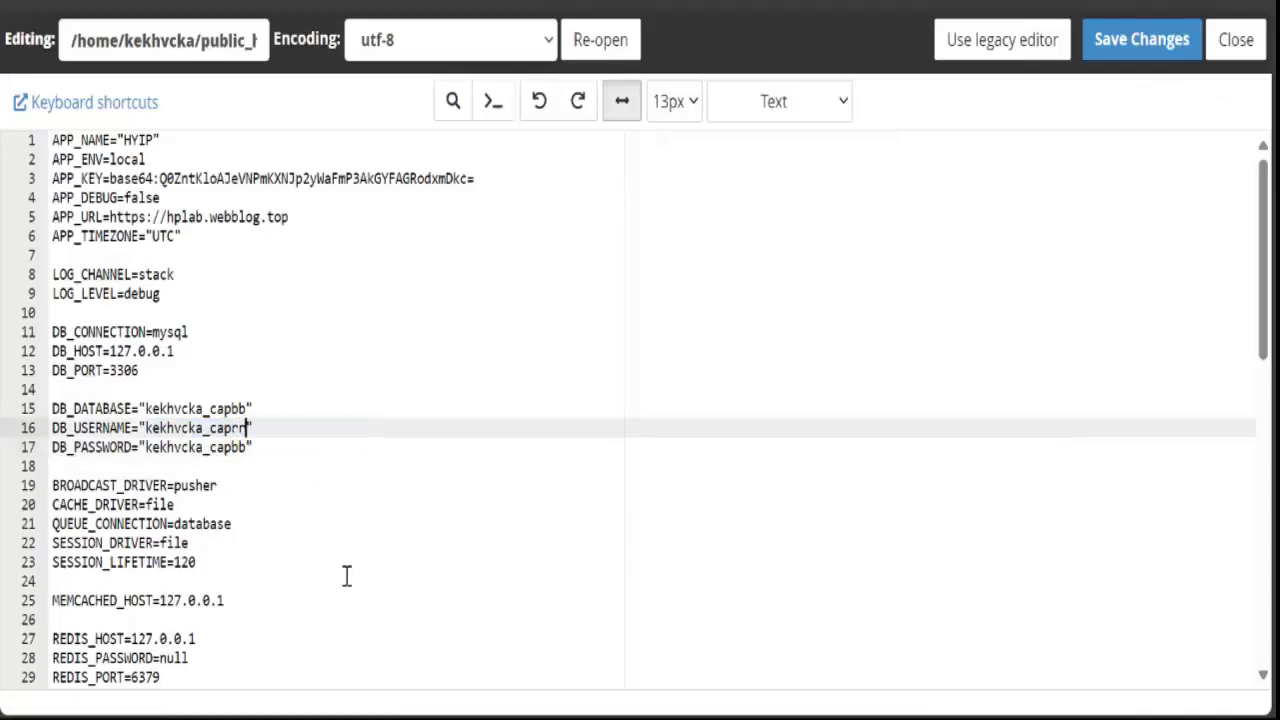
# Set up a find and replace in the .env file from the mail domain webtechs.com.ng to expathsolutions.com.ng
pyautogui.scroll(-3, 290, 435)
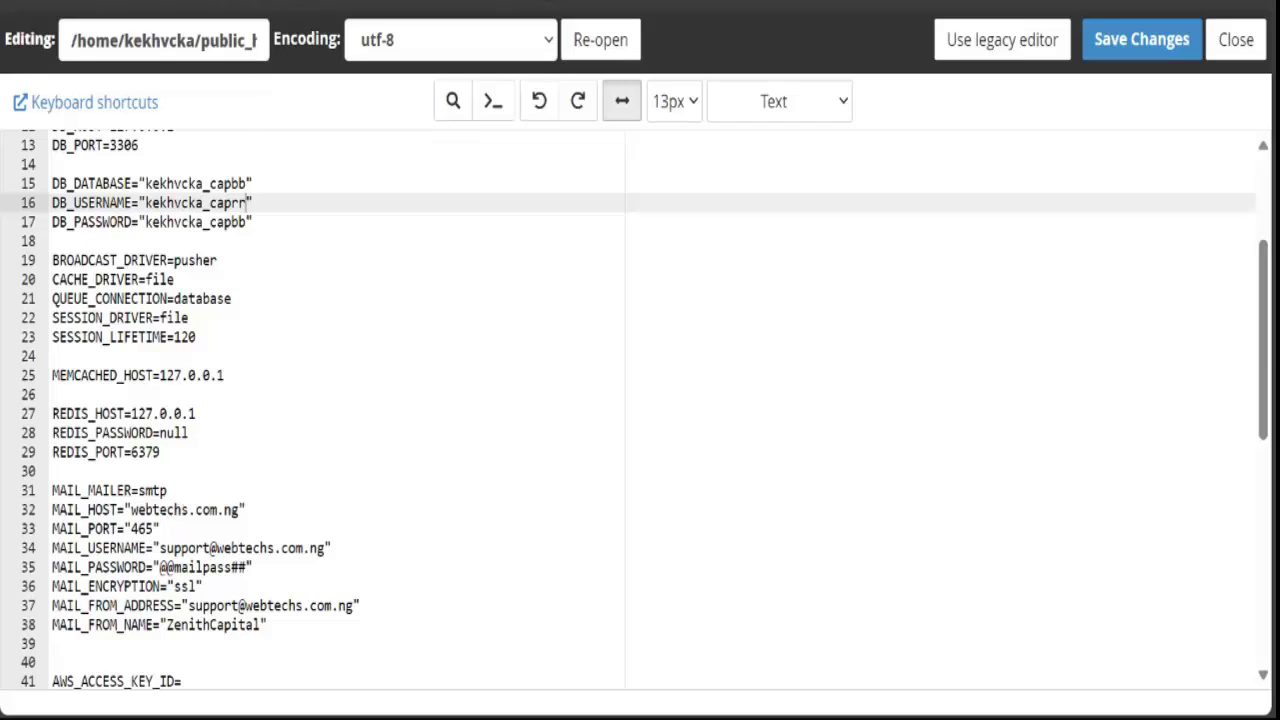
pyautogui.hotkey('ctrl', 'l')
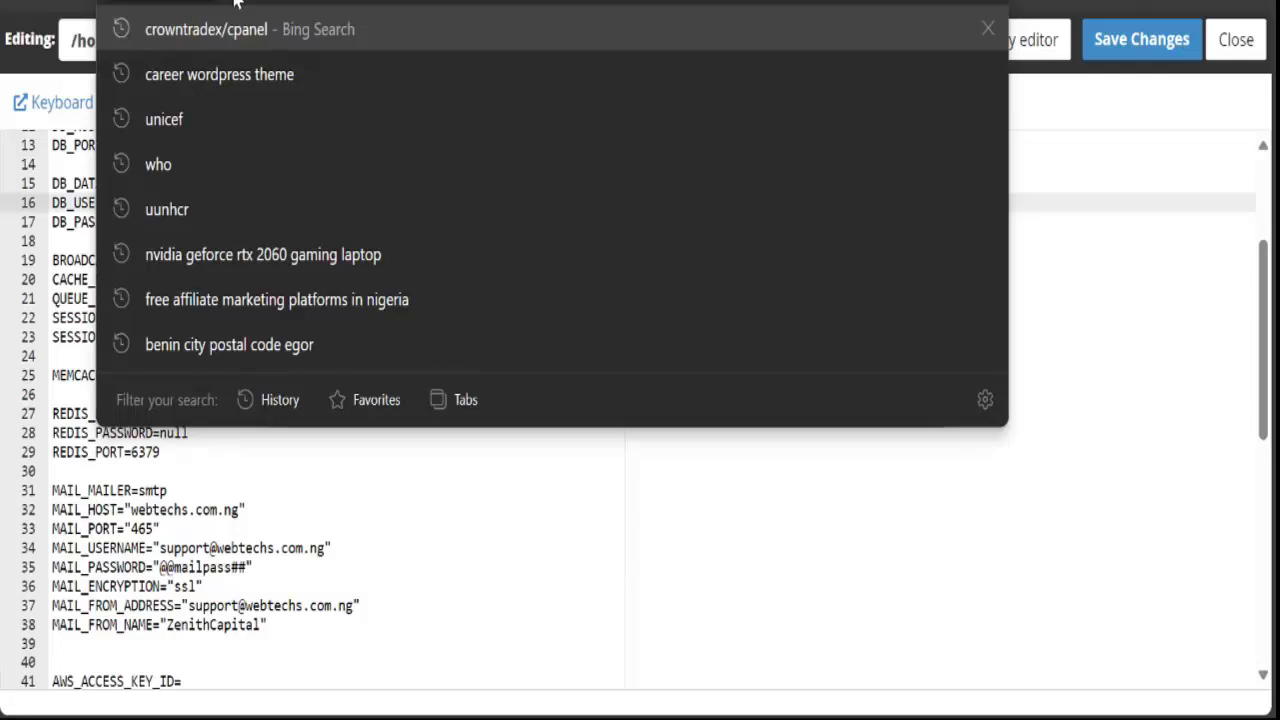
pyautogui.click(255, 586)
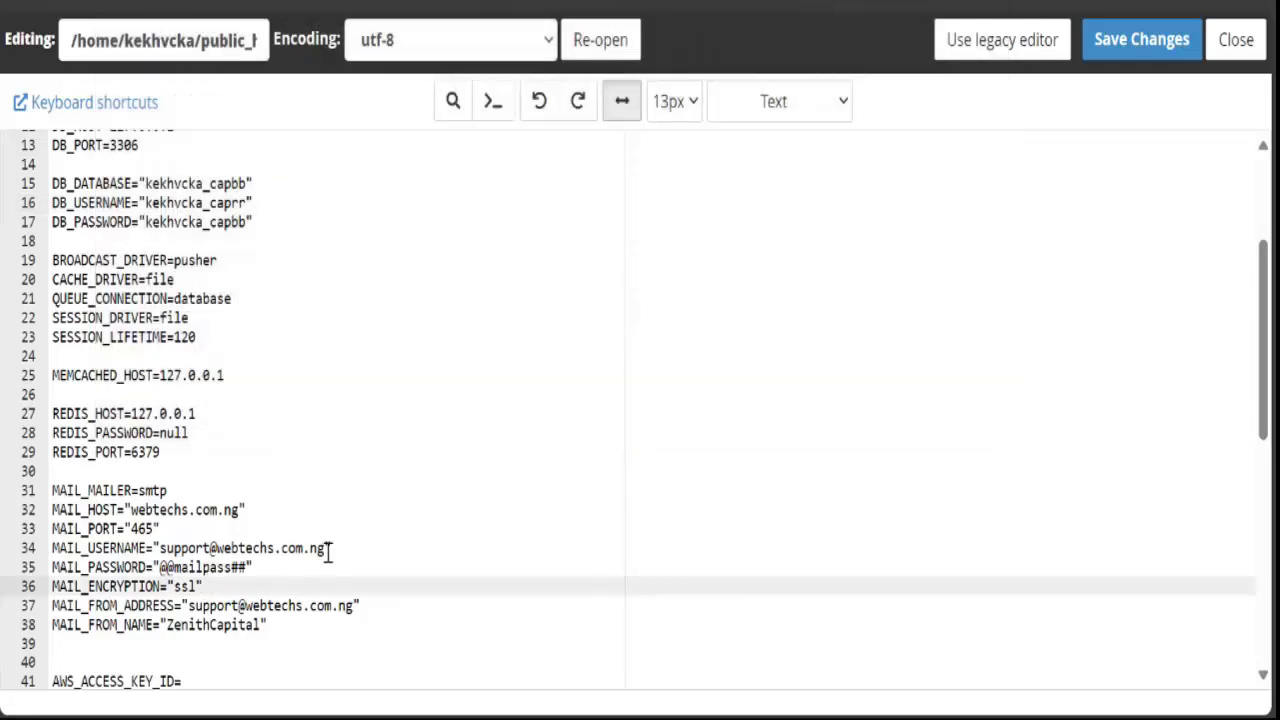
pyautogui.click(321, 549)
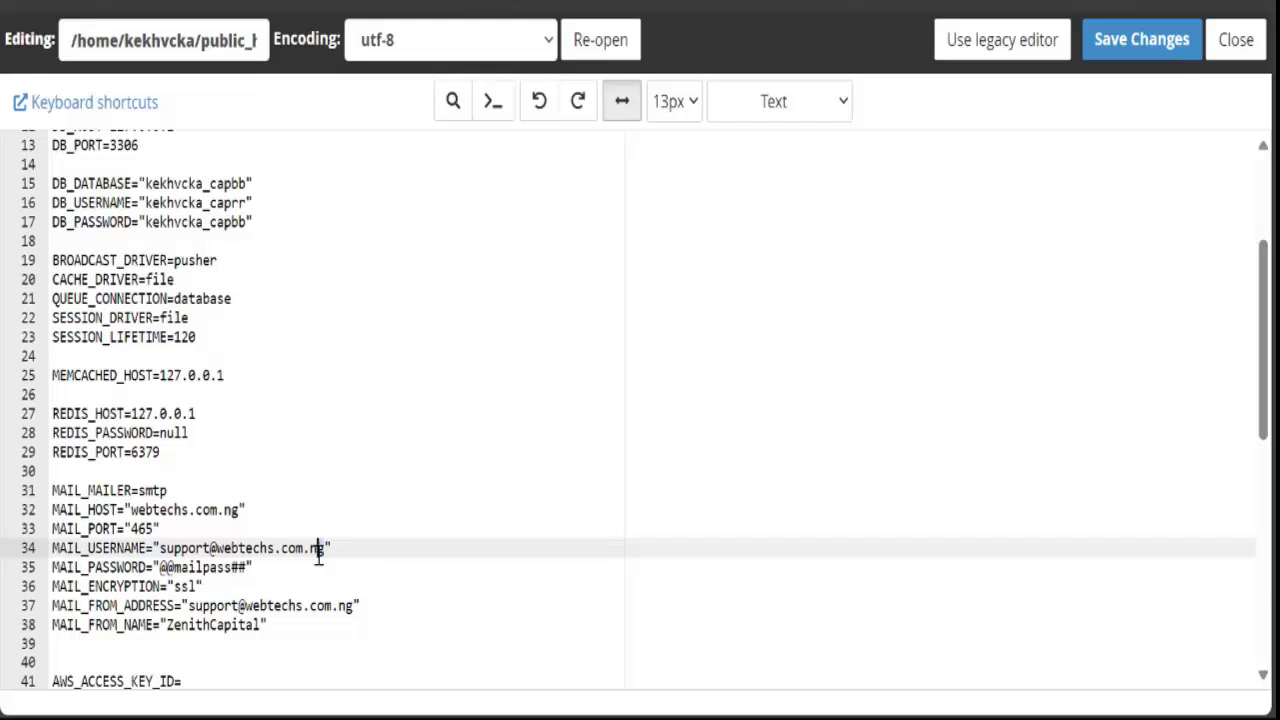
pyautogui.hotkey('shift', 'Left')
pyautogui.hotkey('shift', 'Left')
pyautogui.hotkey('shift', 'Left')
pyautogui.hotkey('shift', 'Left')
pyautogui.hotkey('shift', 'Left')
pyautogui.hotkey('shift', 'Left')
pyautogui.hotkey('shift', 'Left')
pyautogui.hotkey('shift', 'Left')
pyautogui.hotkey('shift', 'Left')
pyautogui.hotkey('shift', 'Left')
pyautogui.hotkey('shift', 'Left')
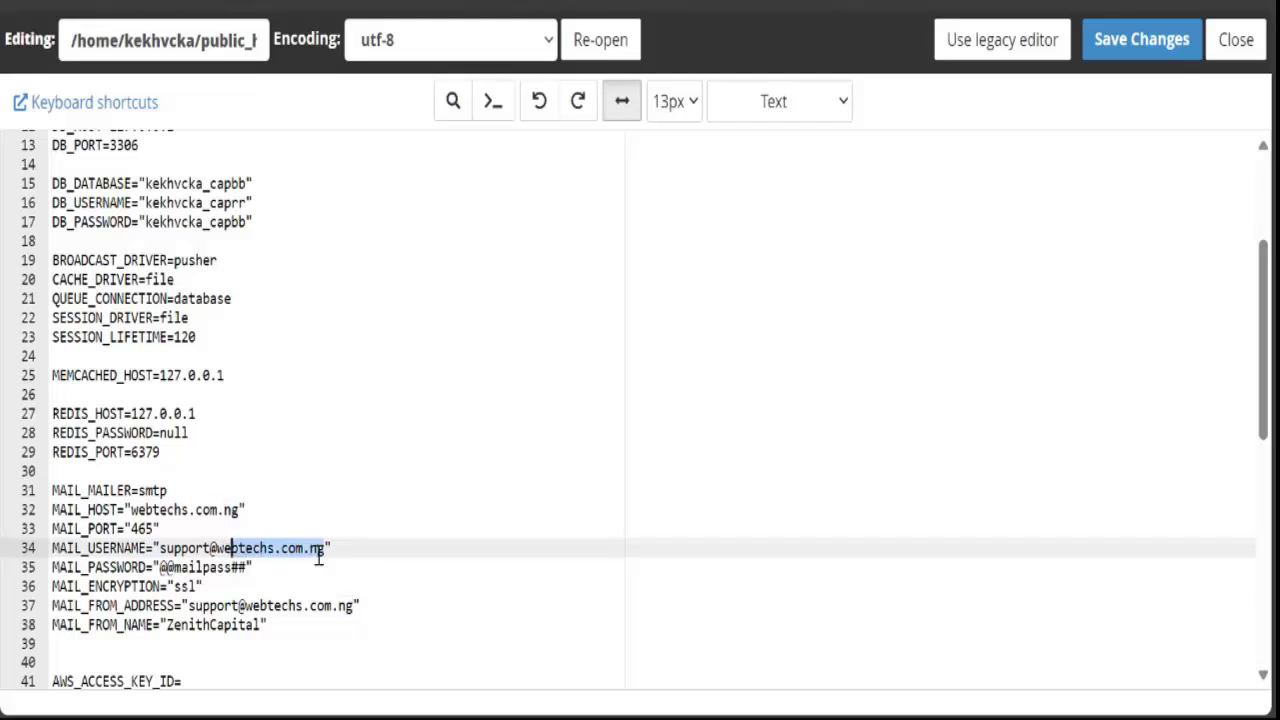
pyautogui.hotkey('shift', 'Left')
pyautogui.hotkey('ctrl', 'f')
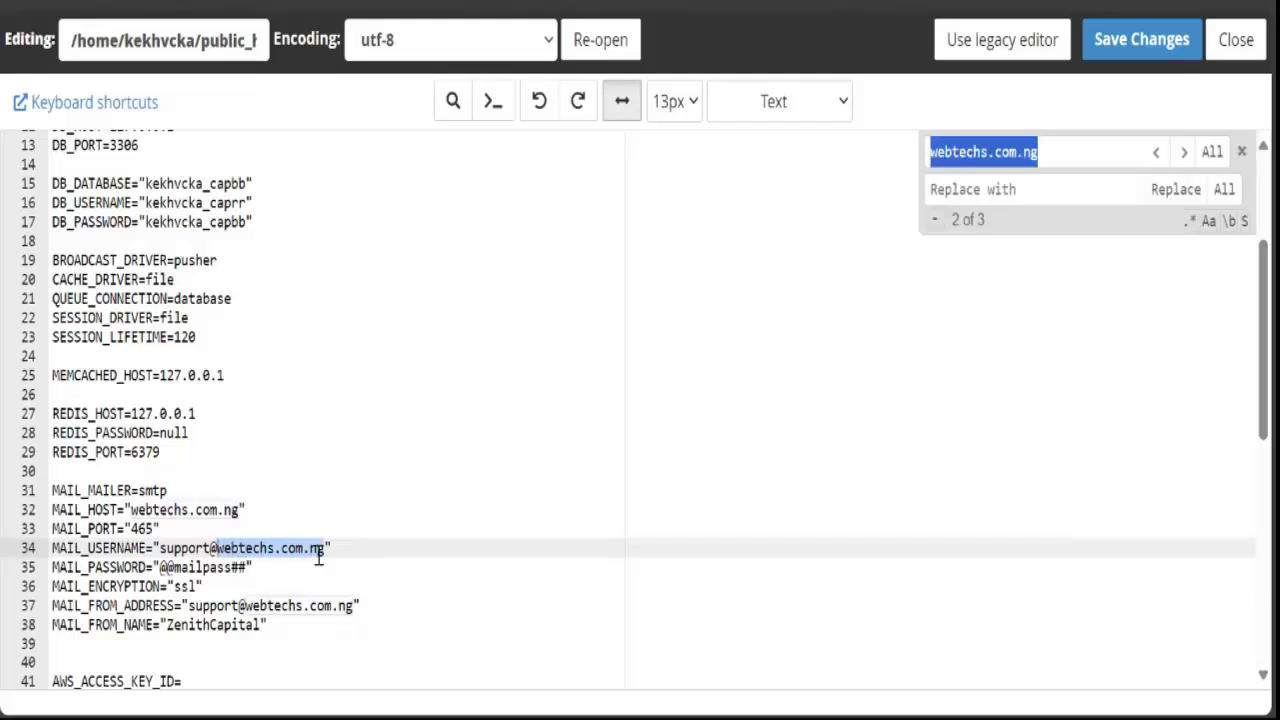
pyautogui.click(981, 190)
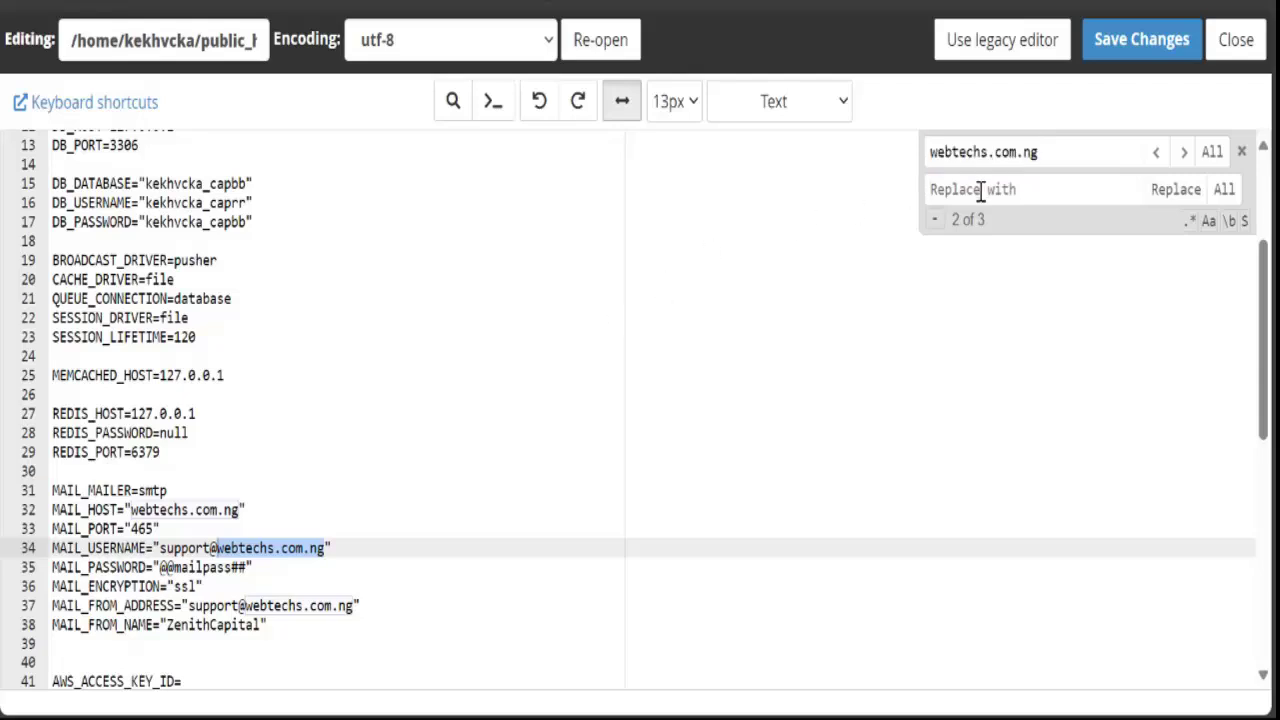
pyautogui.write('expathsolutions.com.ng')
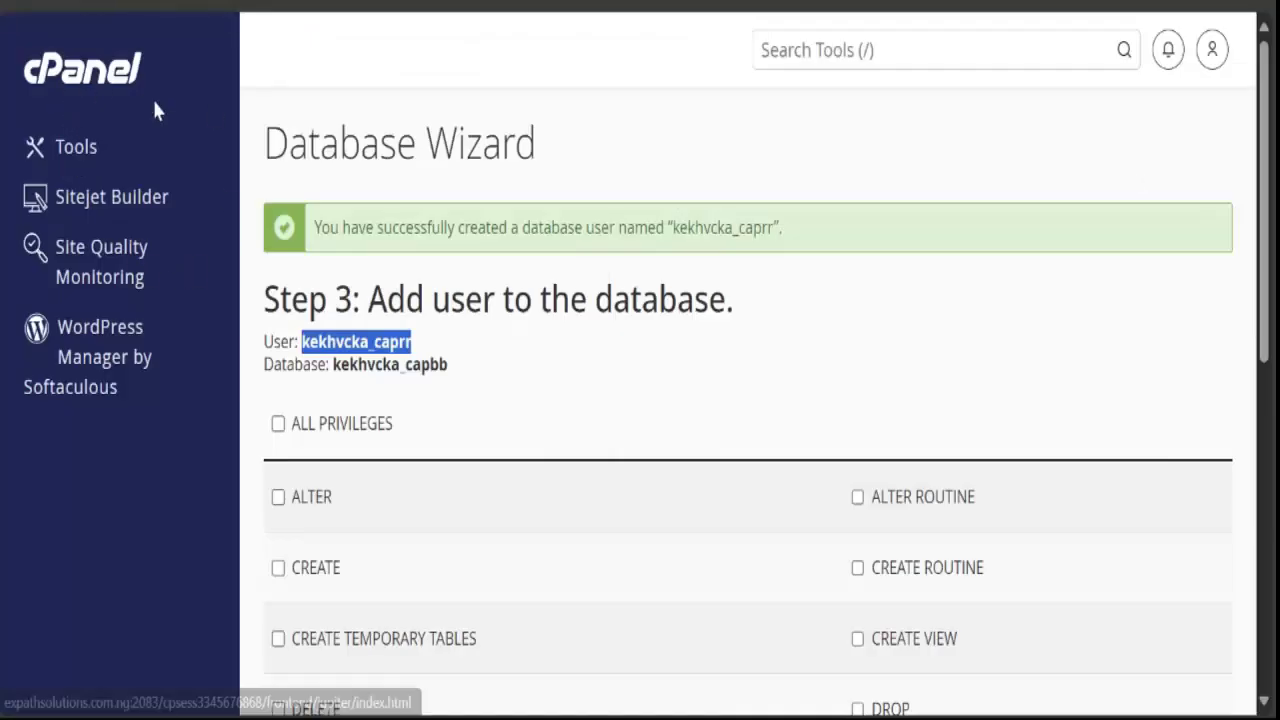
# Open Email Accounts from the cPanel tools, then return to the .env file and replace all webtechs.com.ng occurrences with expathsolutions.com.ng
pyautogui.rightClick(66, 80)
pyautogui.press('Escape')
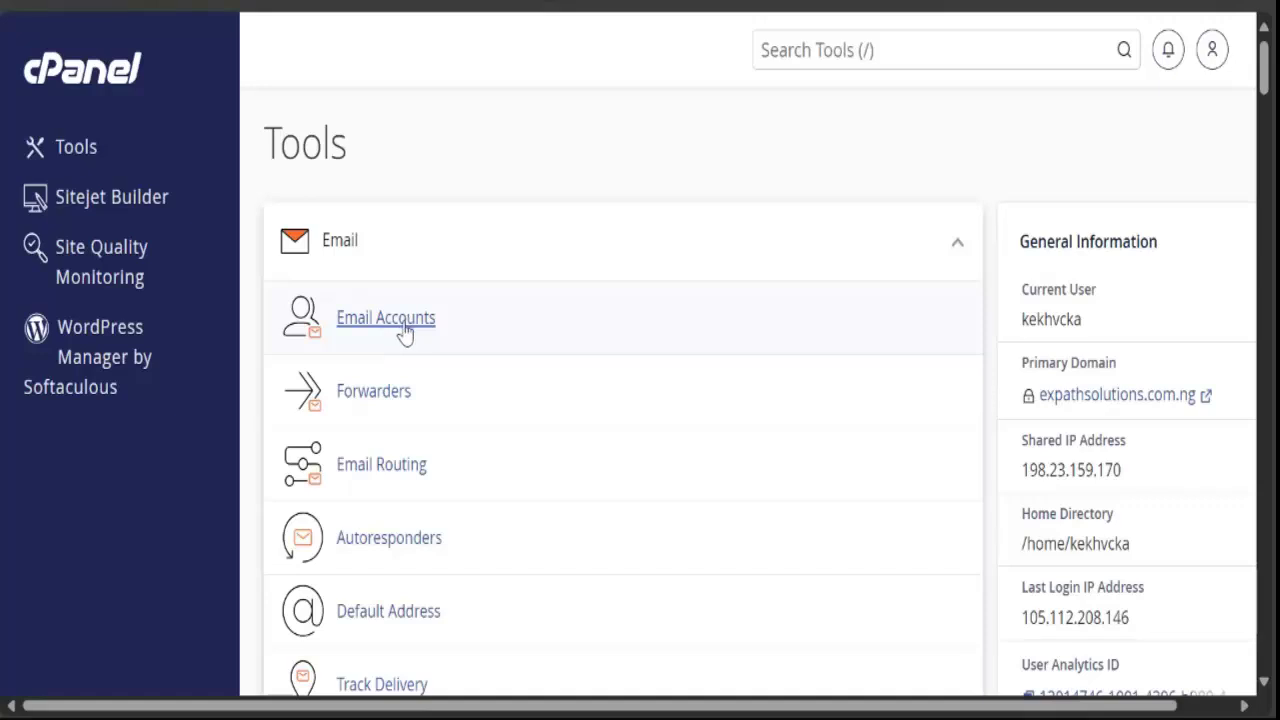
pyautogui.click(410, 333)
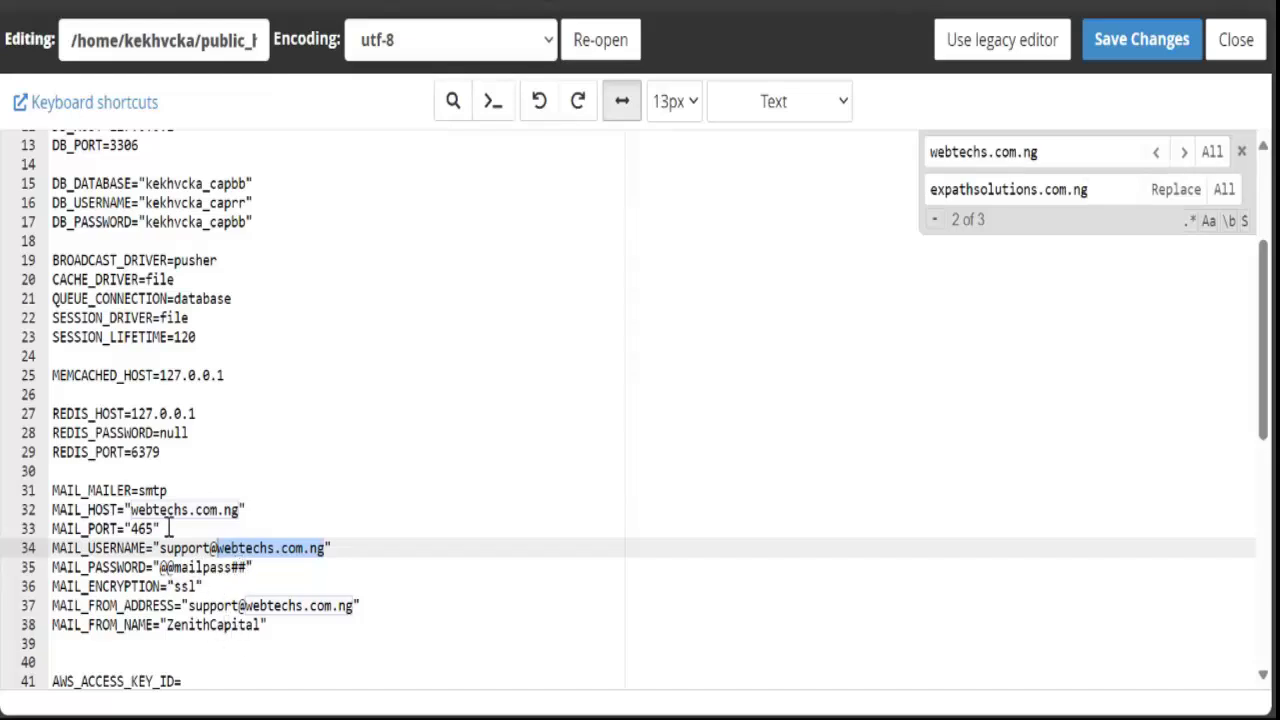
pyautogui.click(1224, 189)
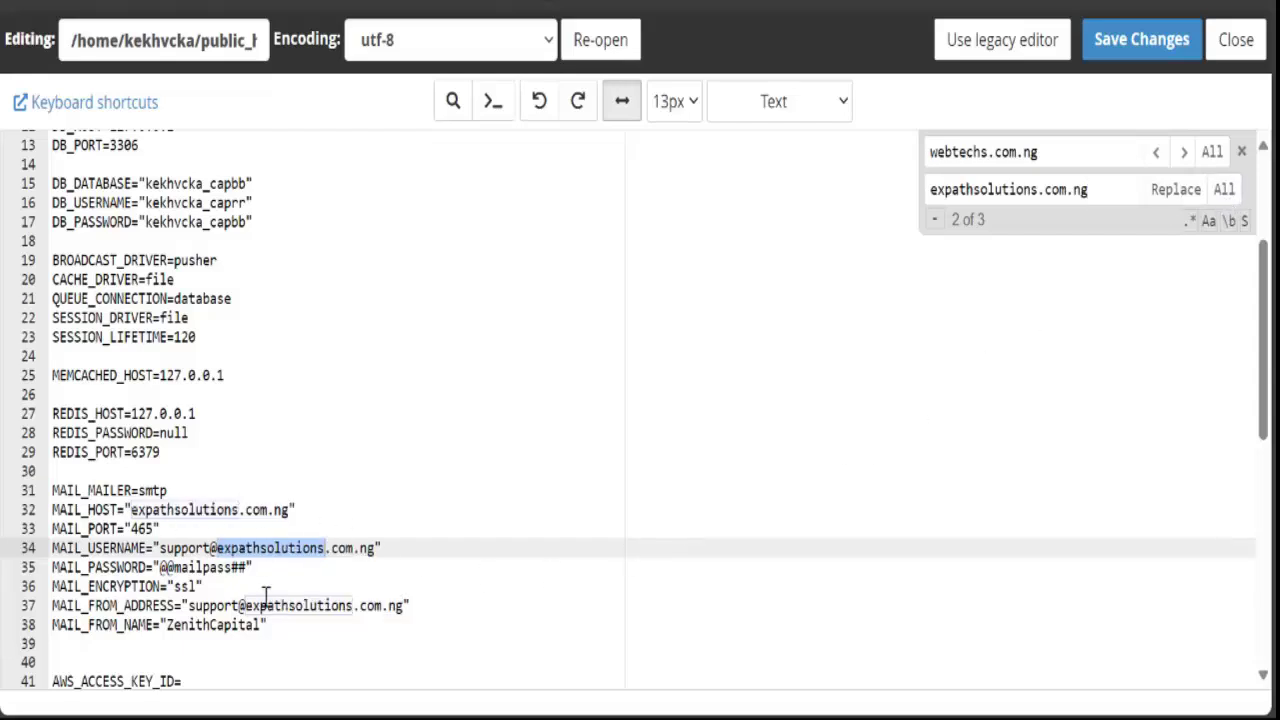
pyautogui.scroll(3, 435, 391)
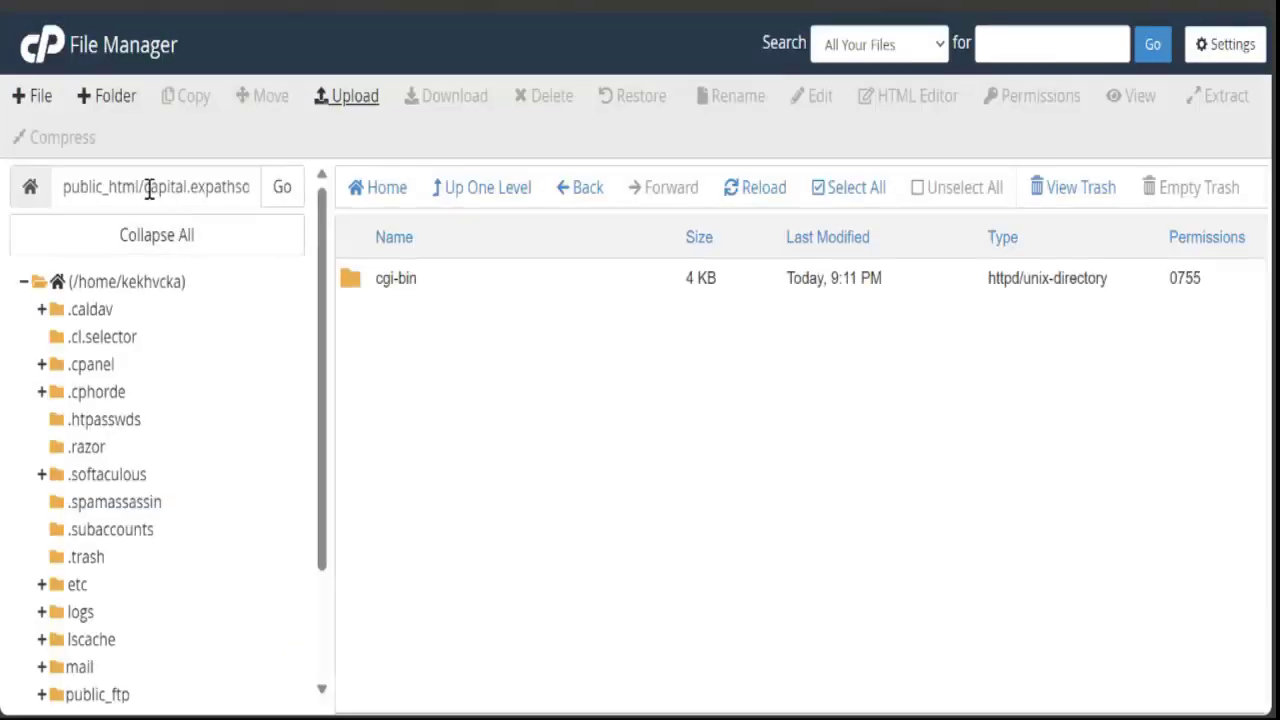
pyautogui.moveTo(146, 187); pyautogui.dragTo(254, 193)
pyautogui.hotkey('ctrl', 'c')
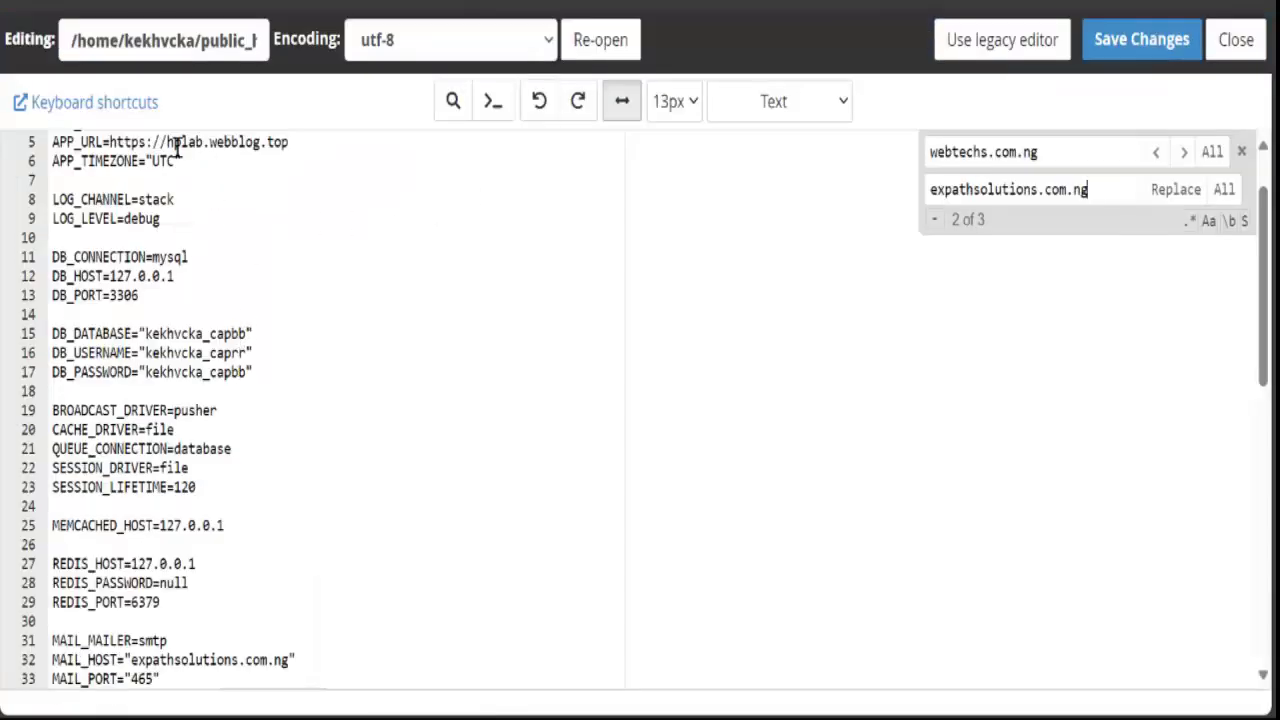
pyautogui.moveTo(168, 142); pyautogui.dragTo(326, 163)
pyautogui.hotkey('ctrl', 'v')
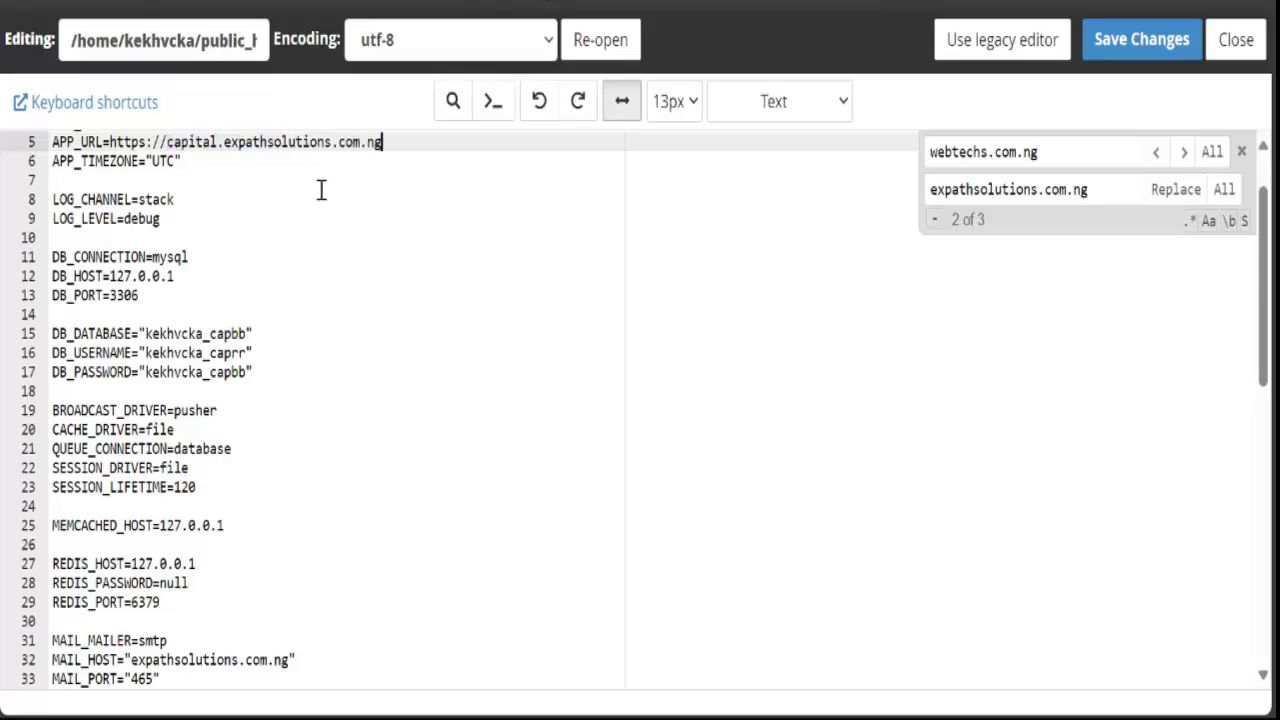
pyautogui.scroll(2, 882, 350)
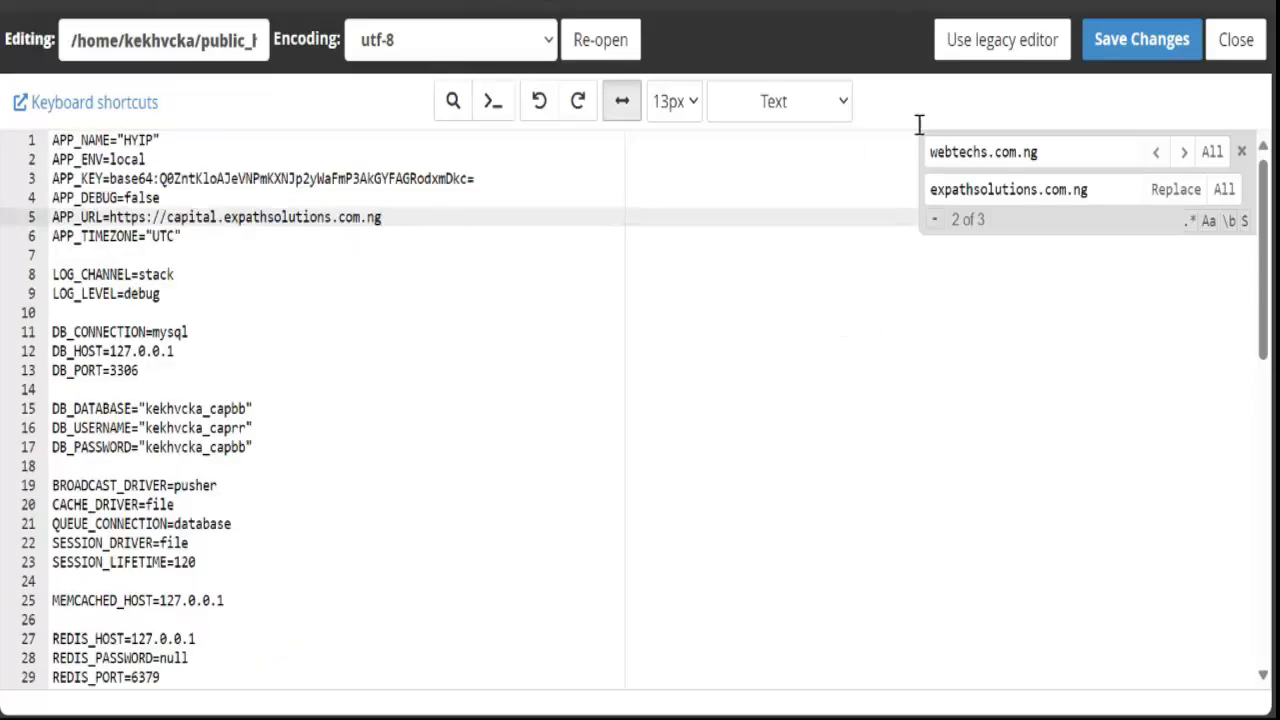
pyautogui.click(1120, 62)
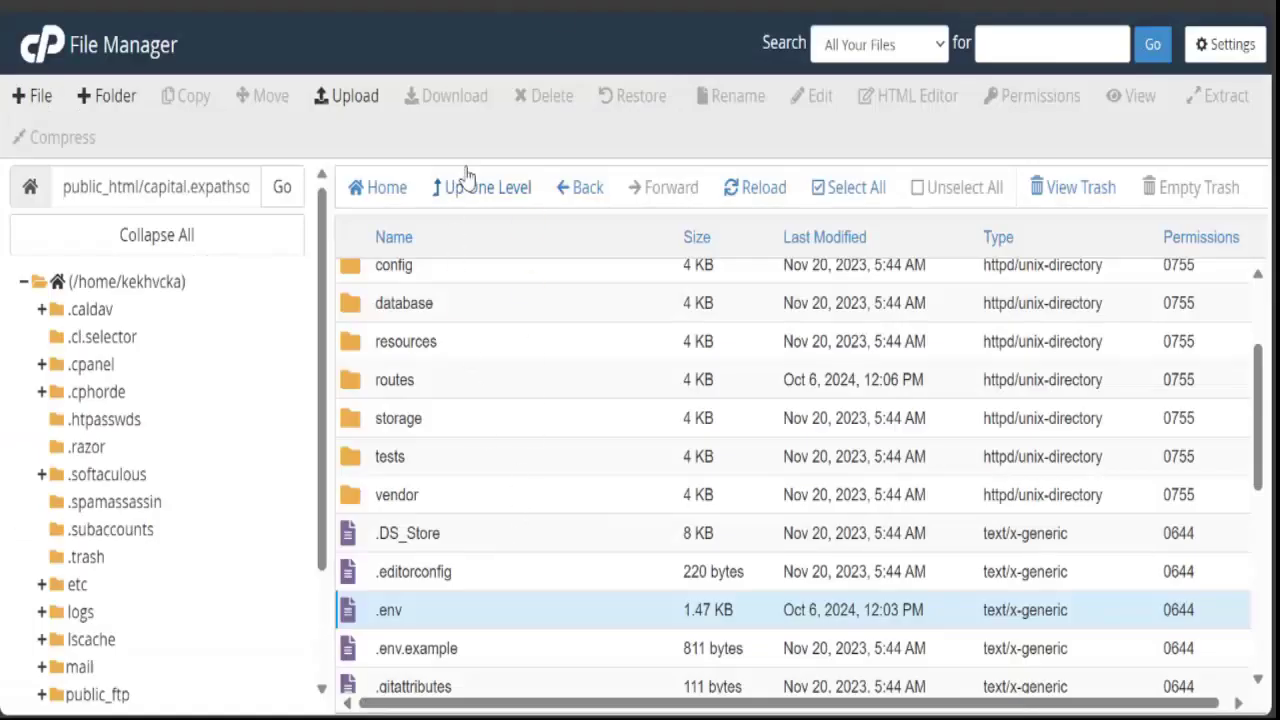
# Go up to the parent folder in the file manager and open db.php for editing
pyautogui.click(478, 190)
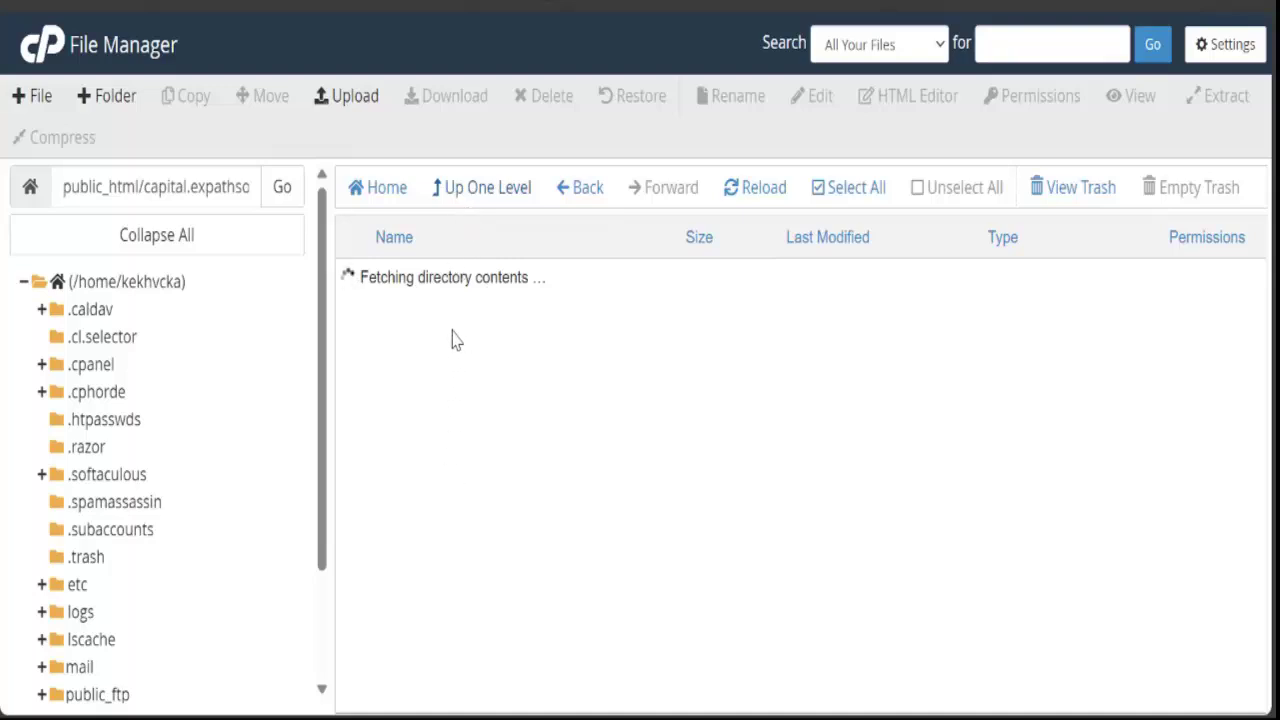
pyautogui.scroll(-3, 507, 503)
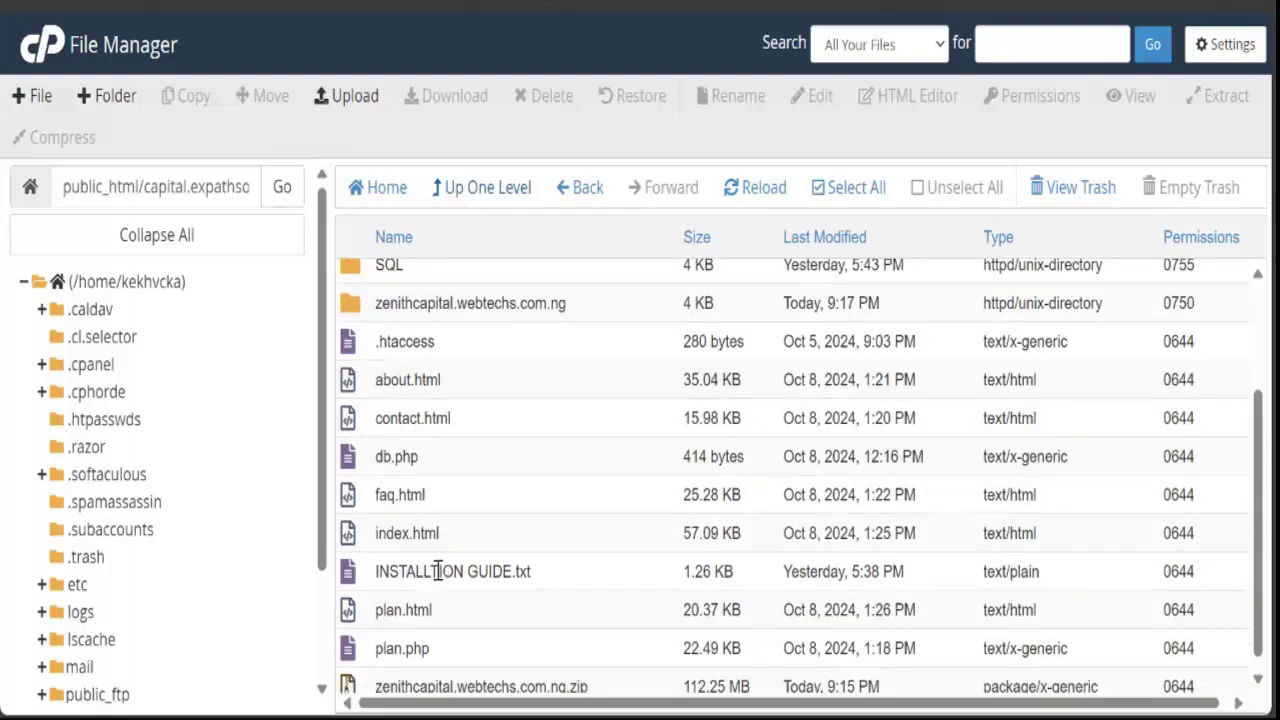
pyautogui.rightClick(433, 470)
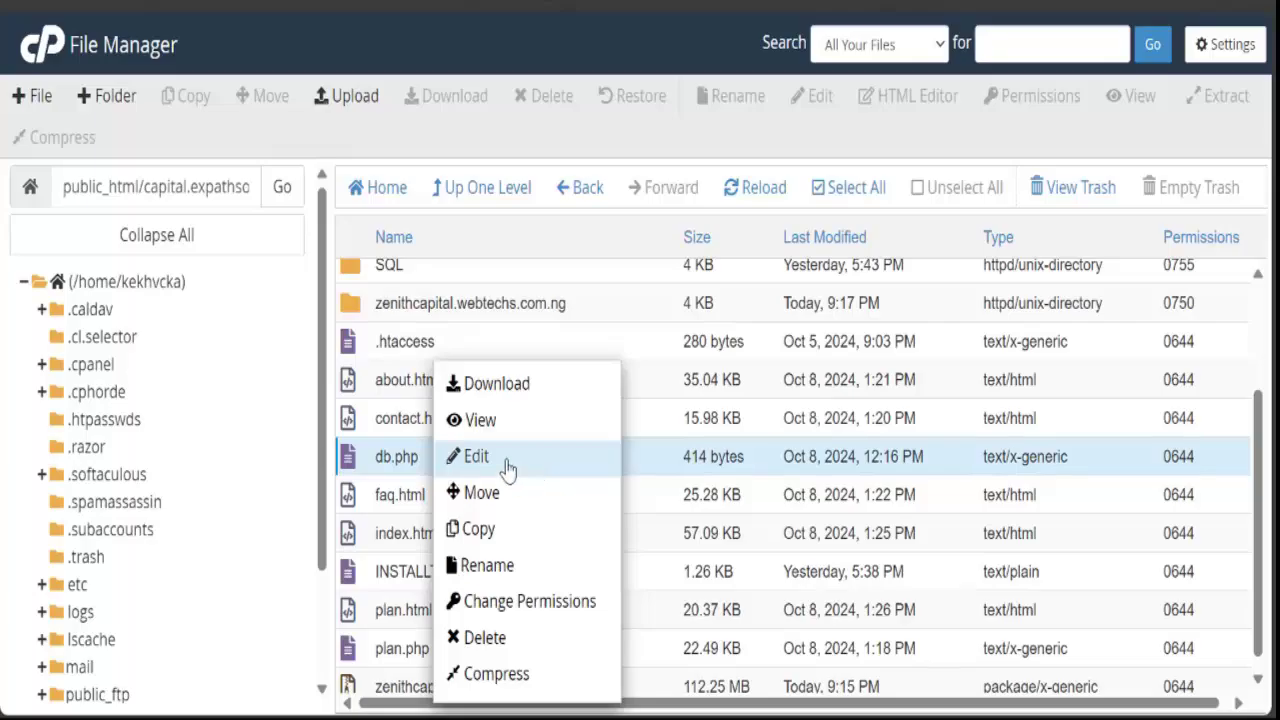
pyautogui.click(509, 466)
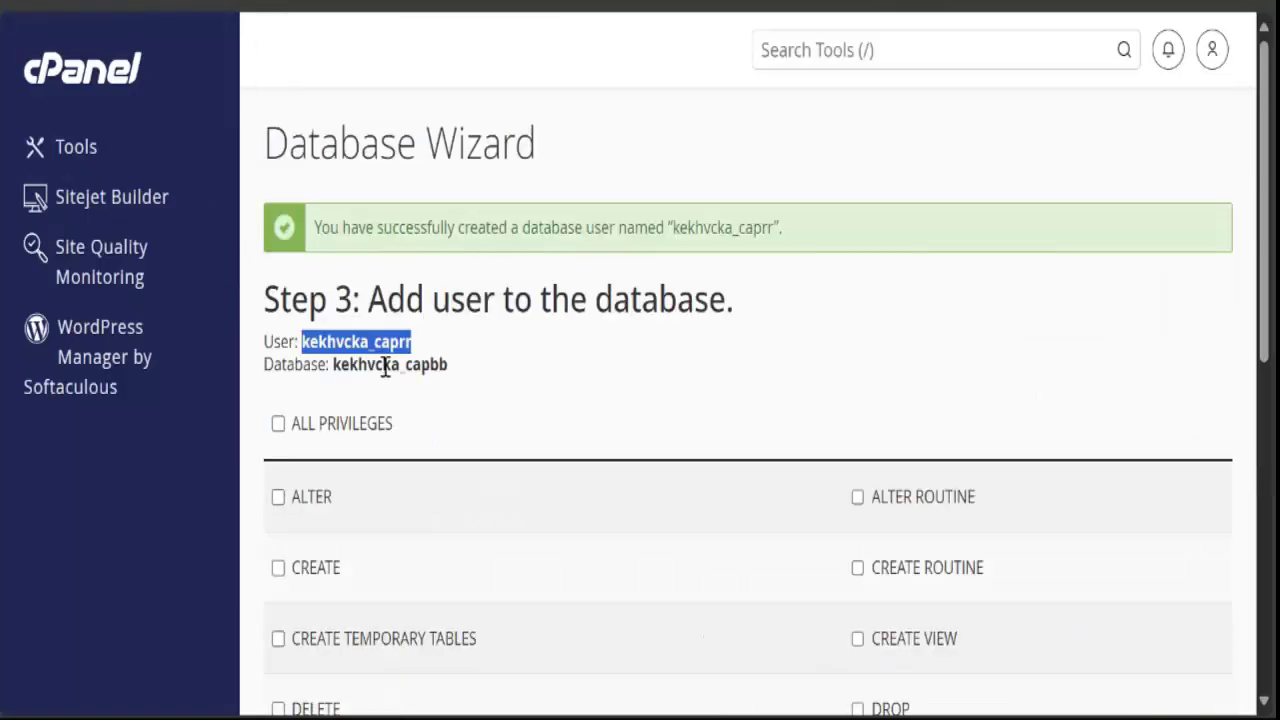
# Set DBNAME in db.php to kekhvcka_capbb, copied from the Database Wizard page, and fill in the database password in DBPASSWORD
pyautogui.moveTo(332, 365); pyautogui.dragTo(503, 377)
pyautogui.hotkey('ctrl', 'c')
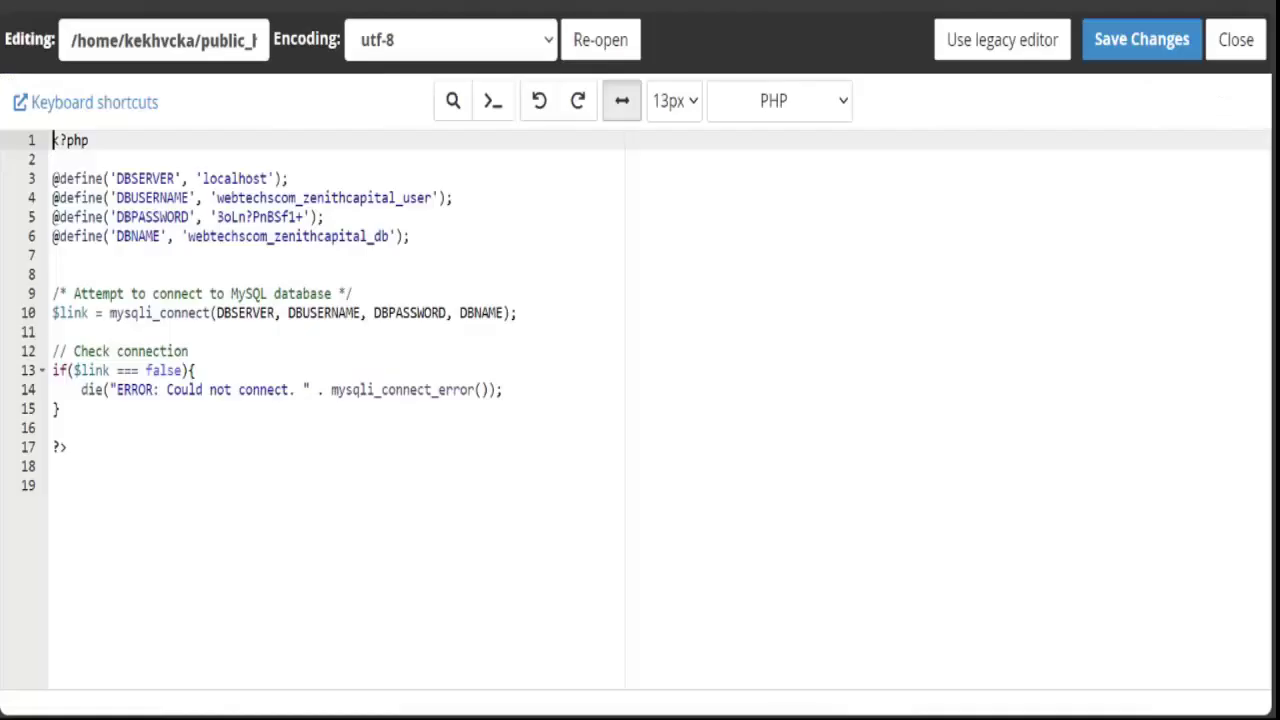
pyautogui.moveTo(390, 237); pyautogui.dragTo(190, 245)
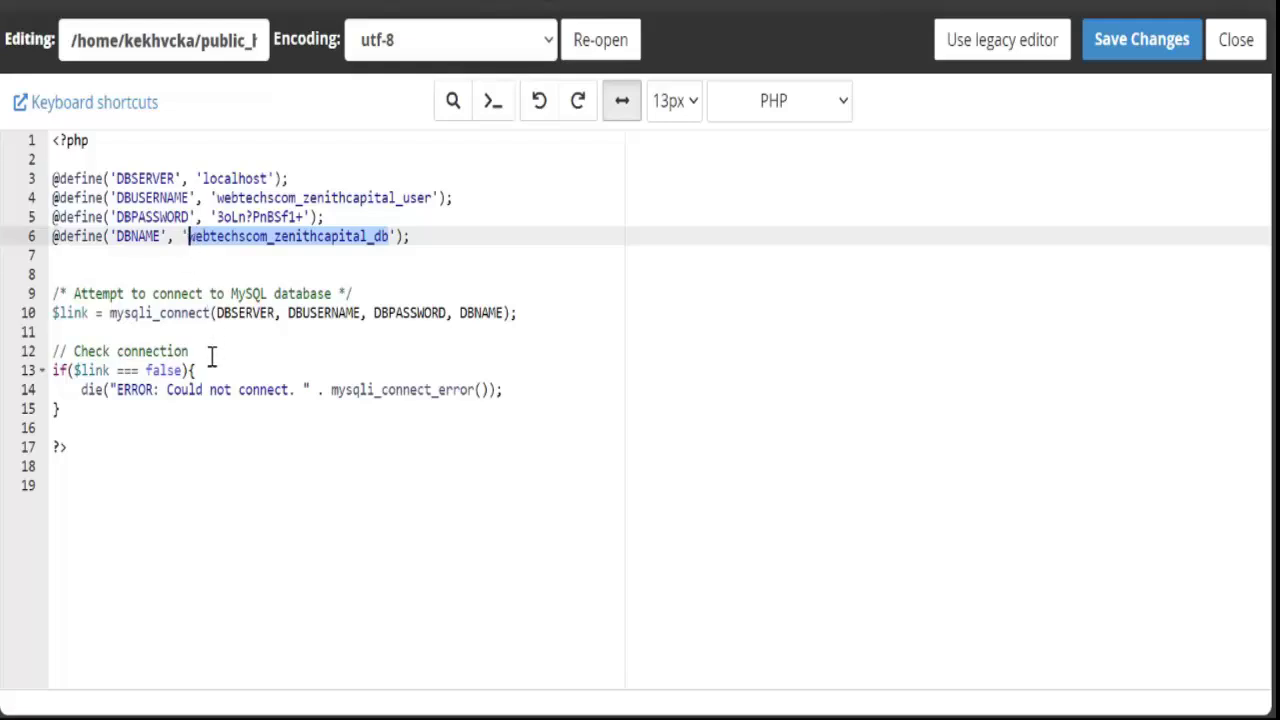
pyautogui.hotkey('ctrl', 'v')
pyautogui.moveTo(303, 217); pyautogui.dragTo(216, 217)
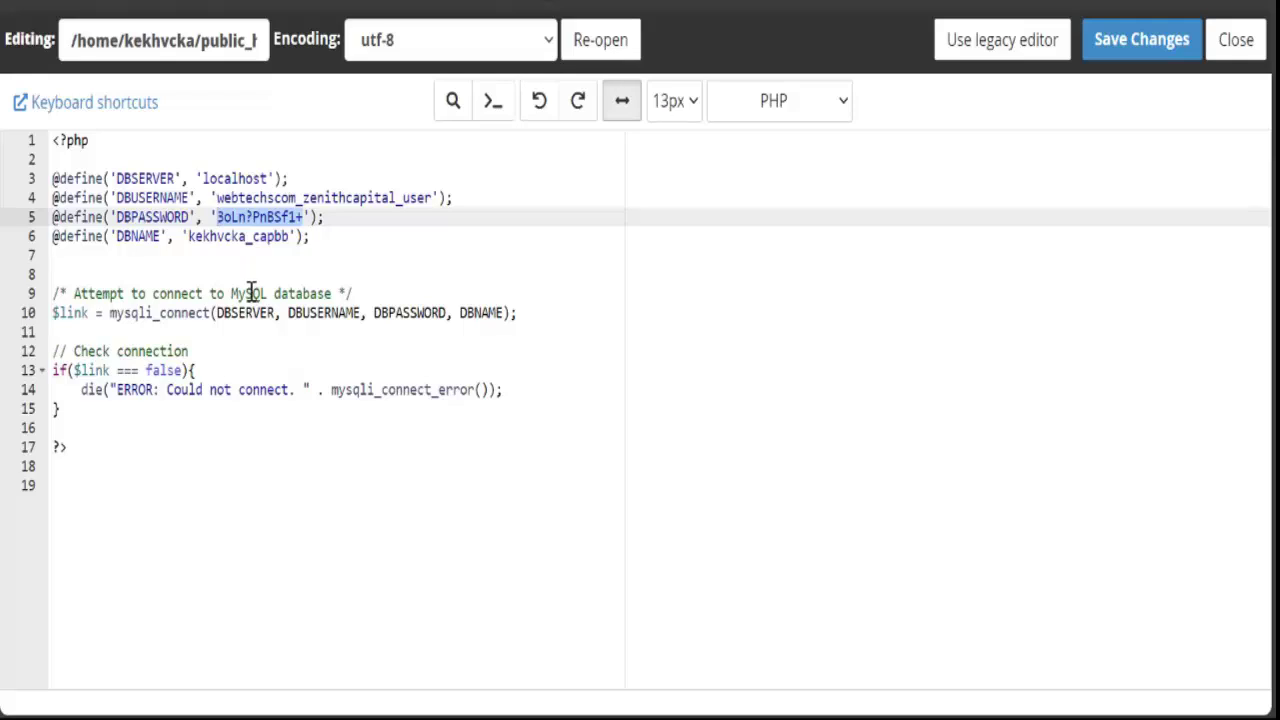
pyautogui.hotkey('ctrl', 'v')
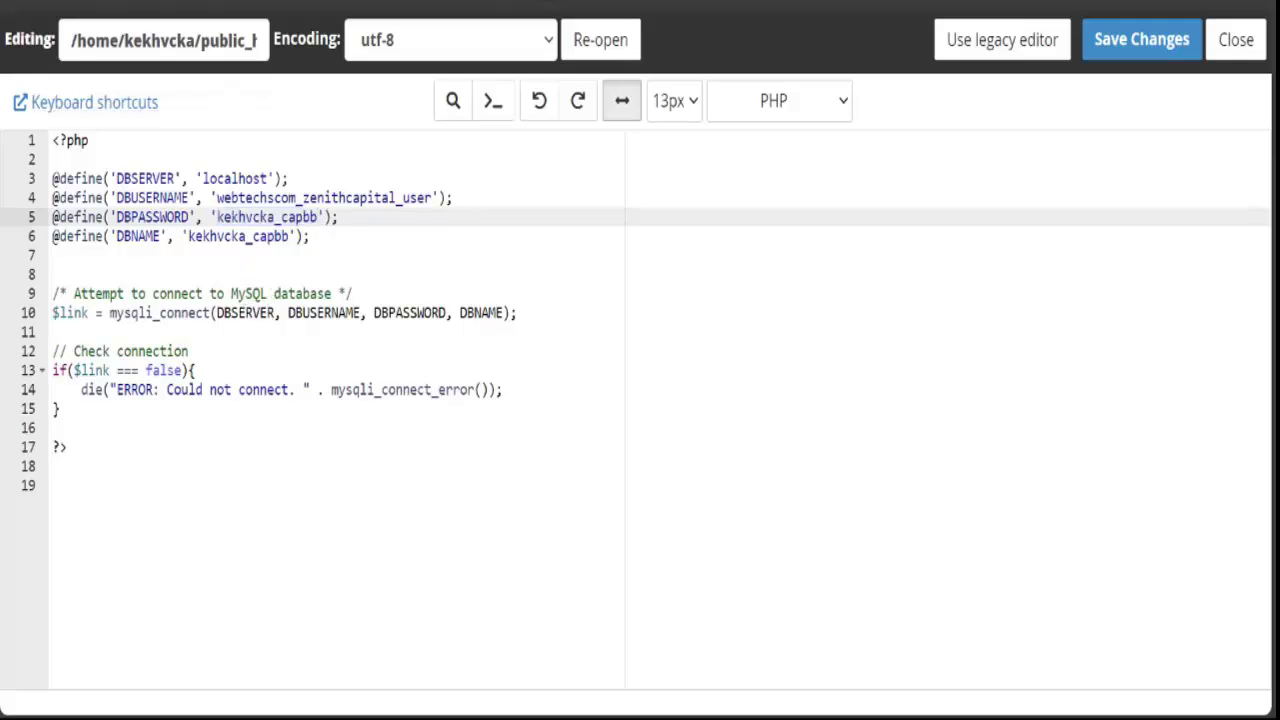
pyautogui.click(300, 2)
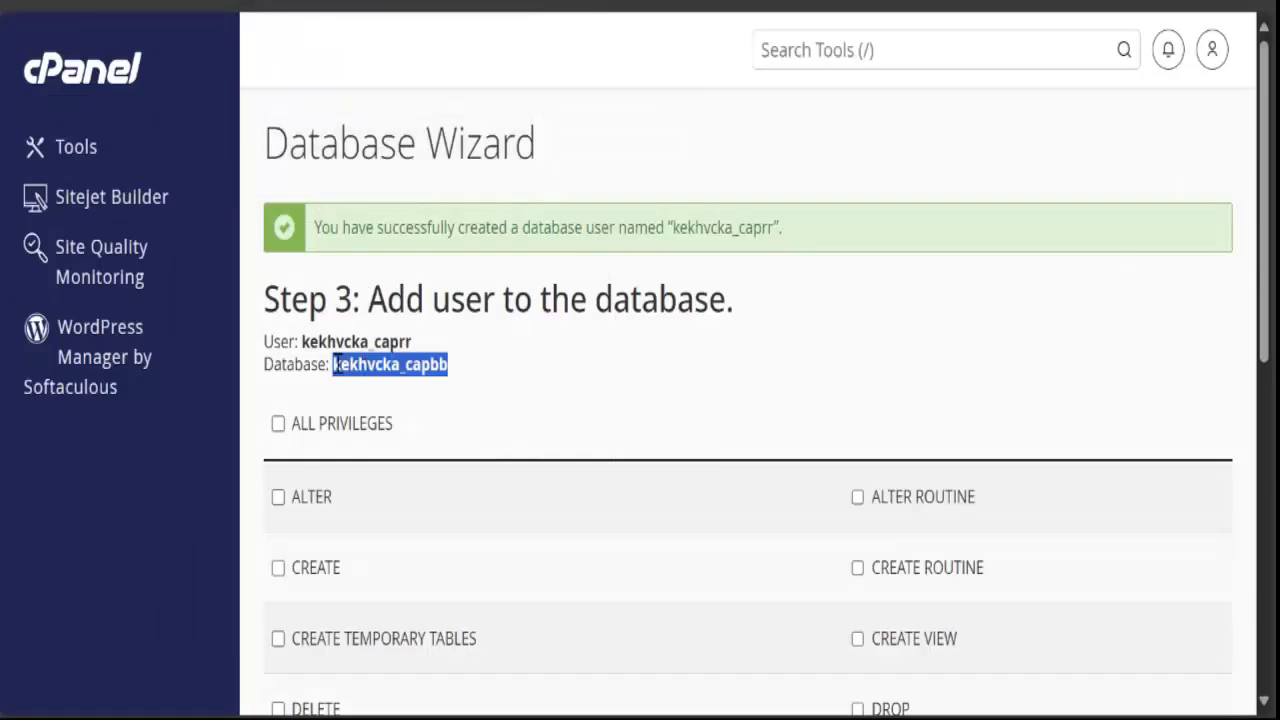
pyautogui.moveTo(302, 344); pyautogui.dragTo(437, 348)
pyautogui.hotkey('ctrl', 'c')
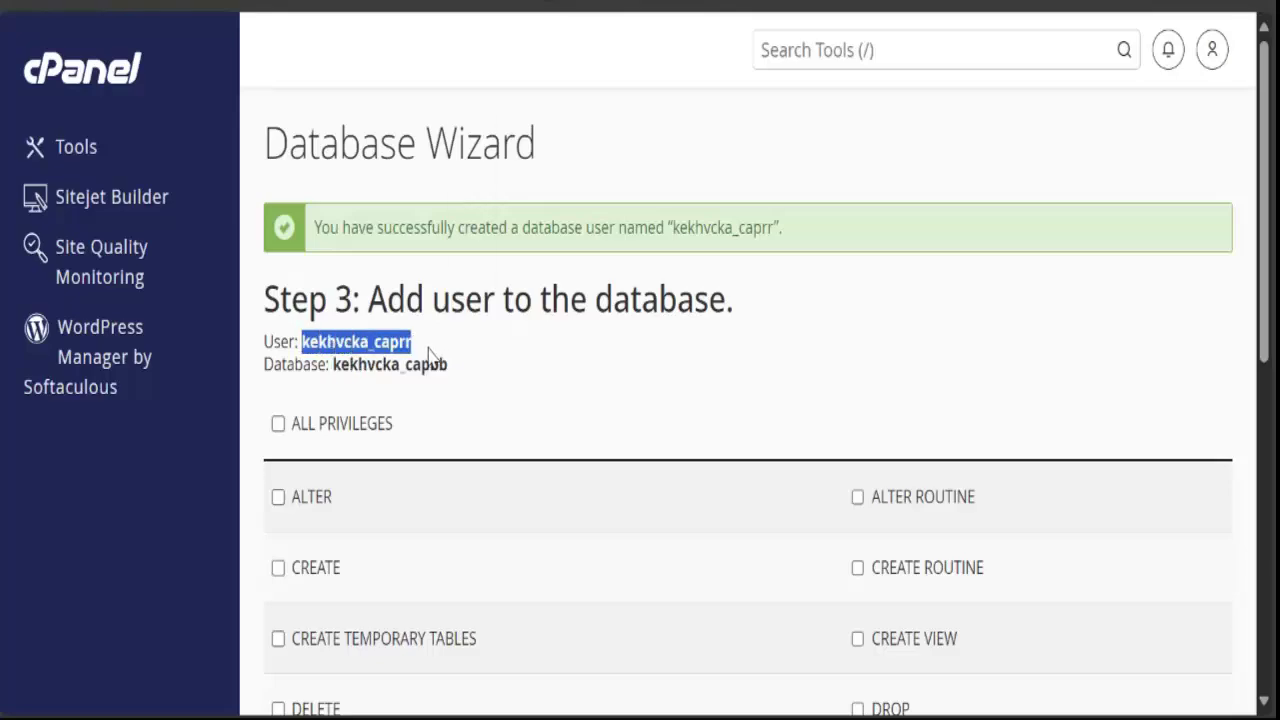
pyautogui.click(594, 5)
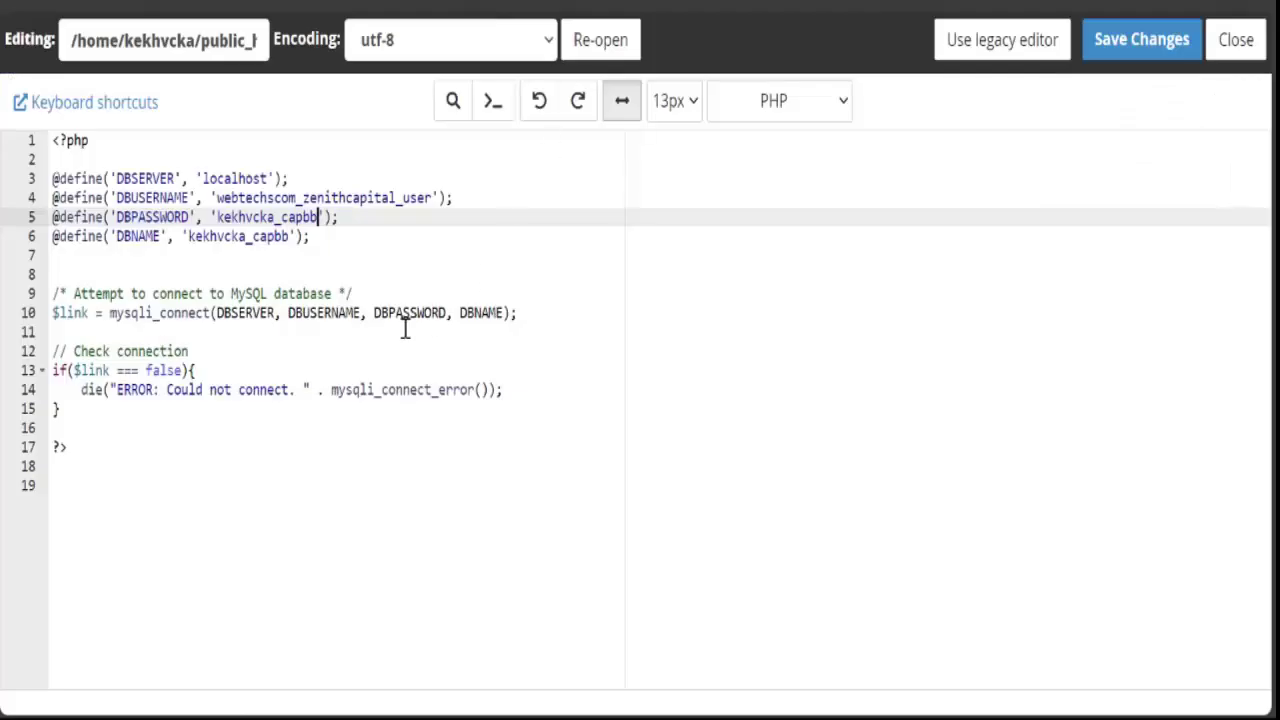
pyautogui.click(428, 199)
pyautogui.moveTo(432, 199); pyautogui.dragTo(216, 199)
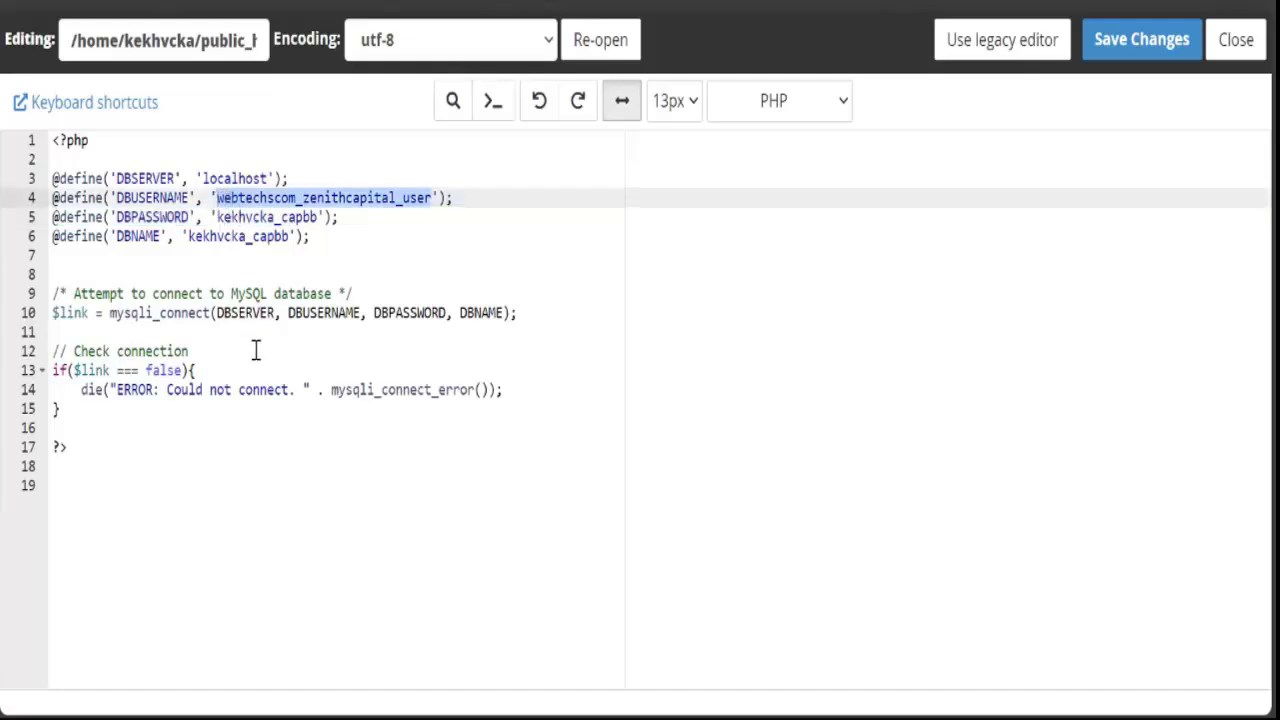
pyautogui.hotkey('ctrl', 'v')
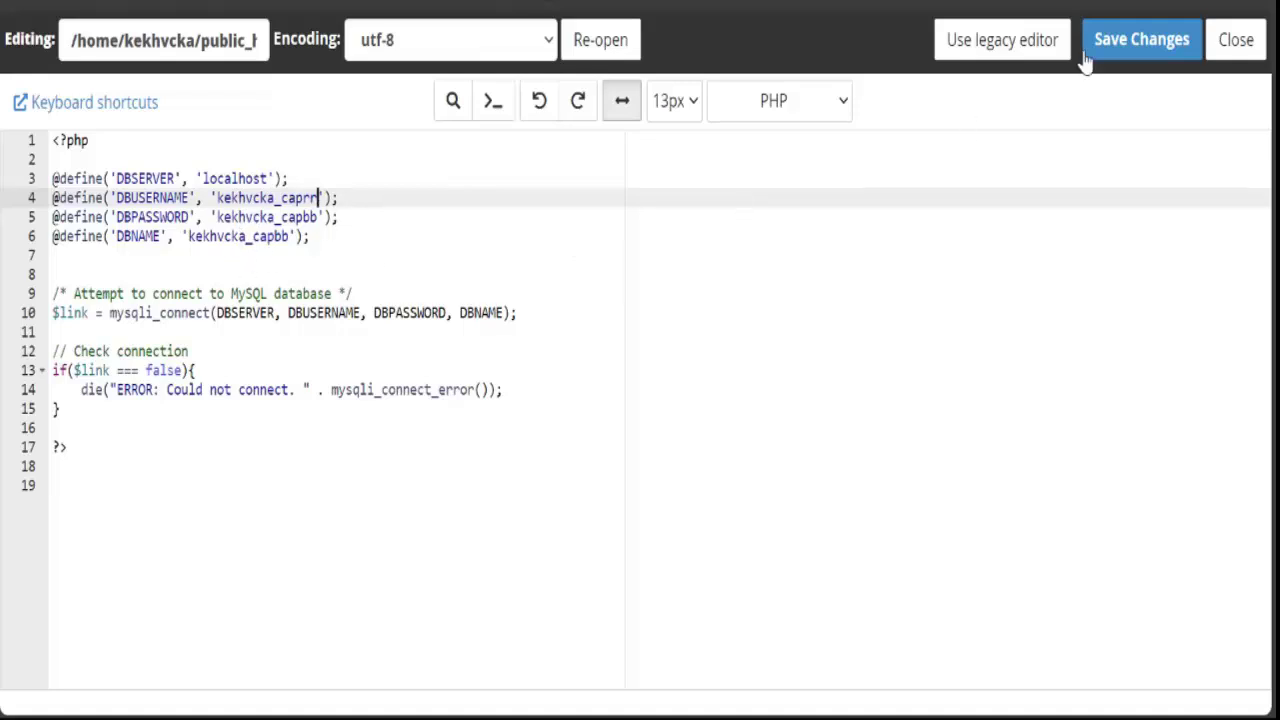
pyautogui.click(1135, 47)
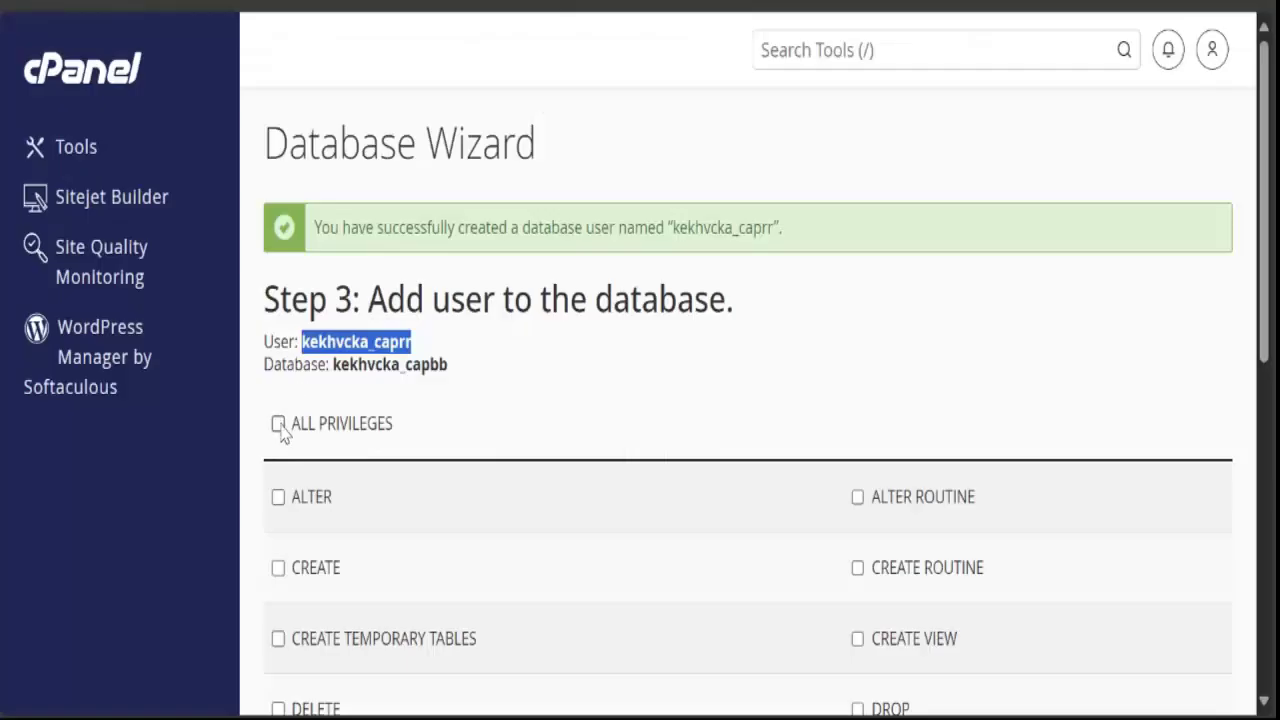
# Grant the user kekhvcka_caprr all privileges on the database kekhvcka_capbb
pyautogui.click(278, 423)
pyautogui.scroll(-6, 363, 465)
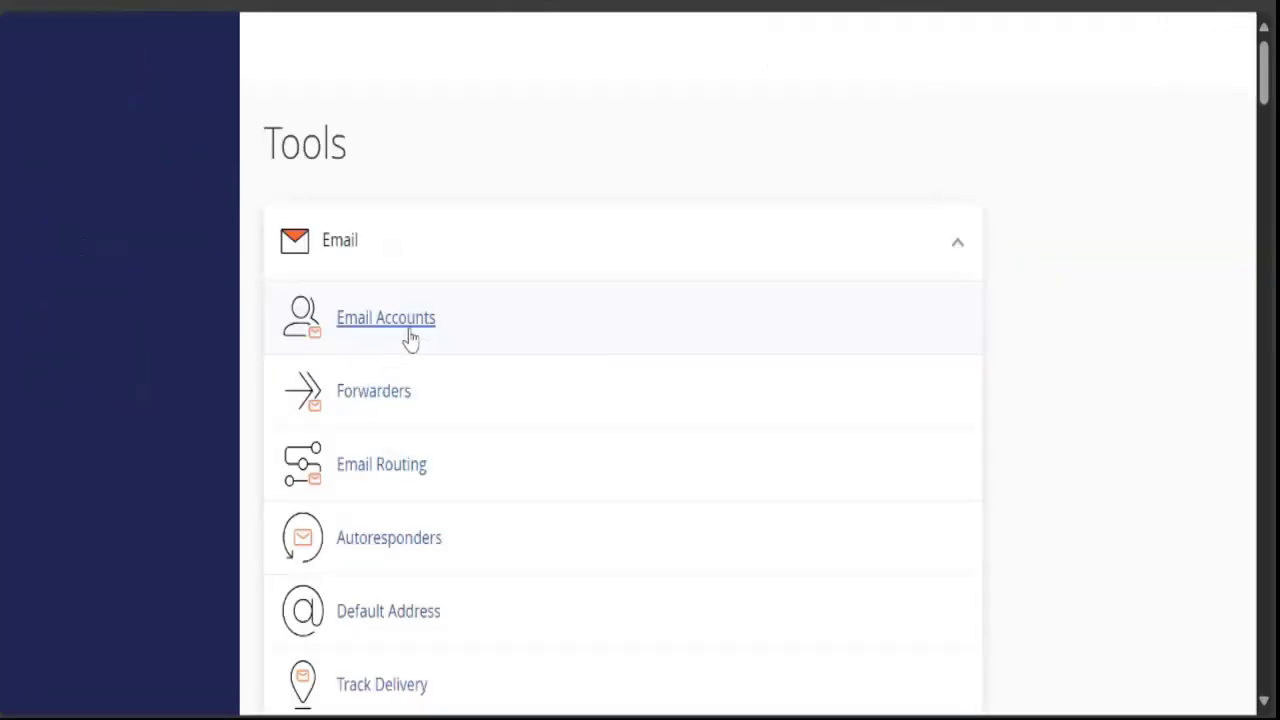
# Open phpMyAdmin from the Databases section of the cPanel tools
pyautogui.scroll(-10, 406, 428)
pyautogui.scroll(-8, 406, 458)
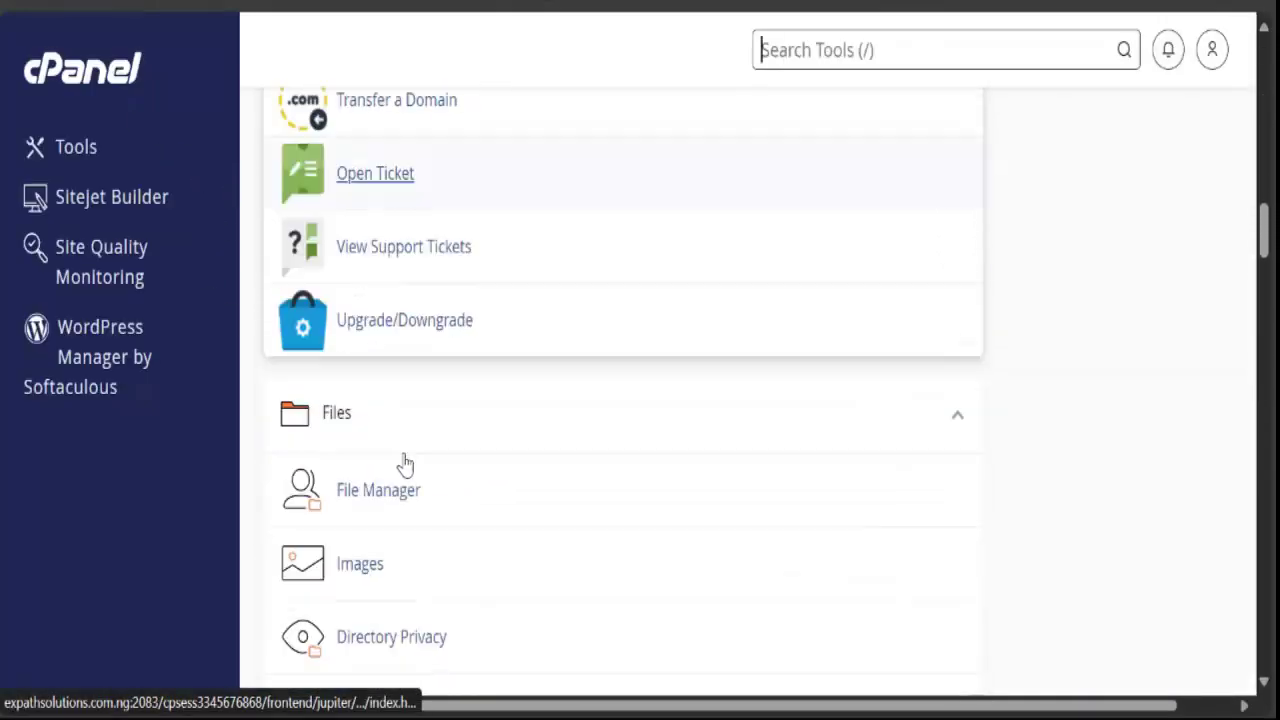
pyautogui.scroll(3, 374, 360)
pyautogui.scroll(-10, 377, 363)
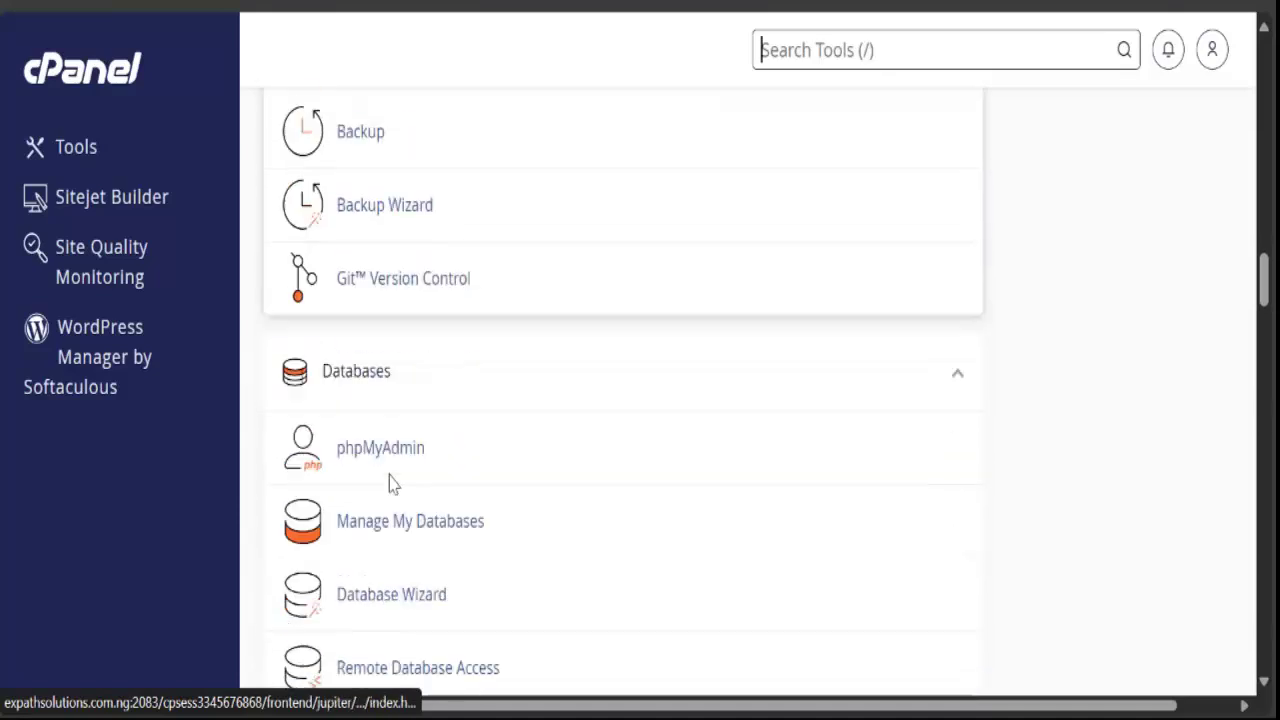
pyautogui.click(364, 342)
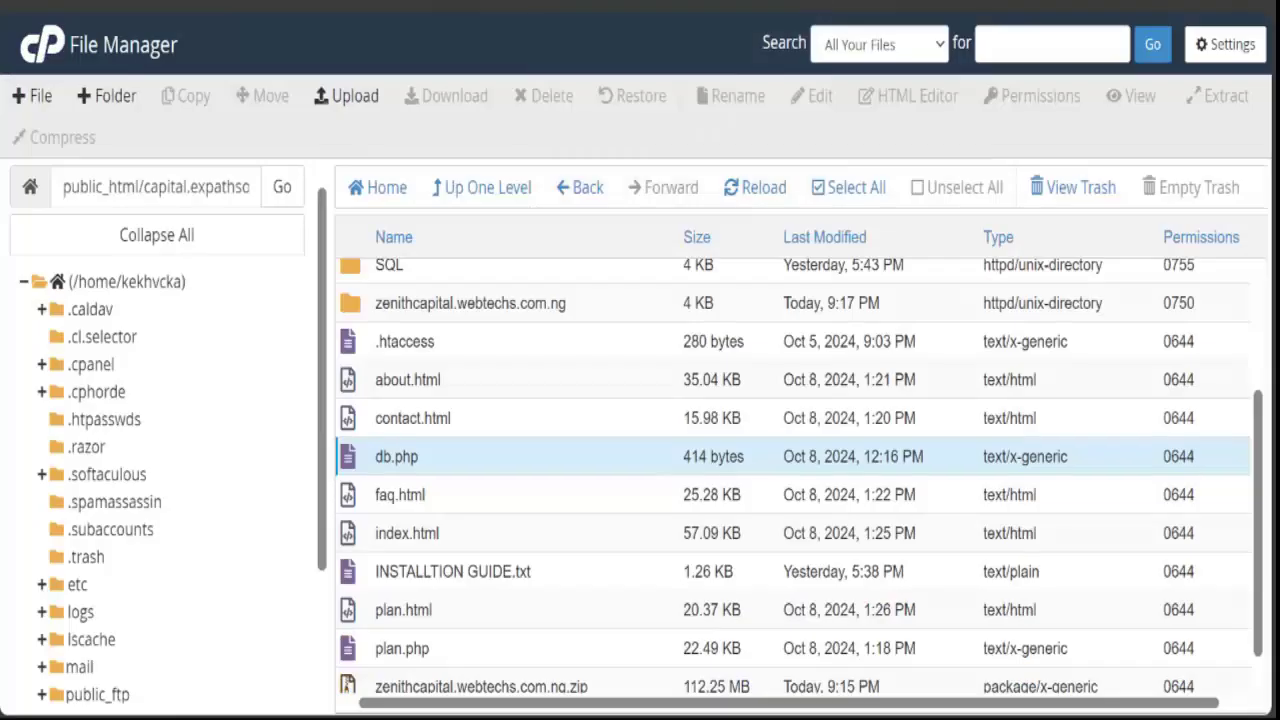
# Open the SQL folder in the file manager and bring up the file actions for database.sql
pyautogui.click(500, 3)
pyautogui.scroll(2, 445, 447)
pyautogui.doubleClick(421, 440)
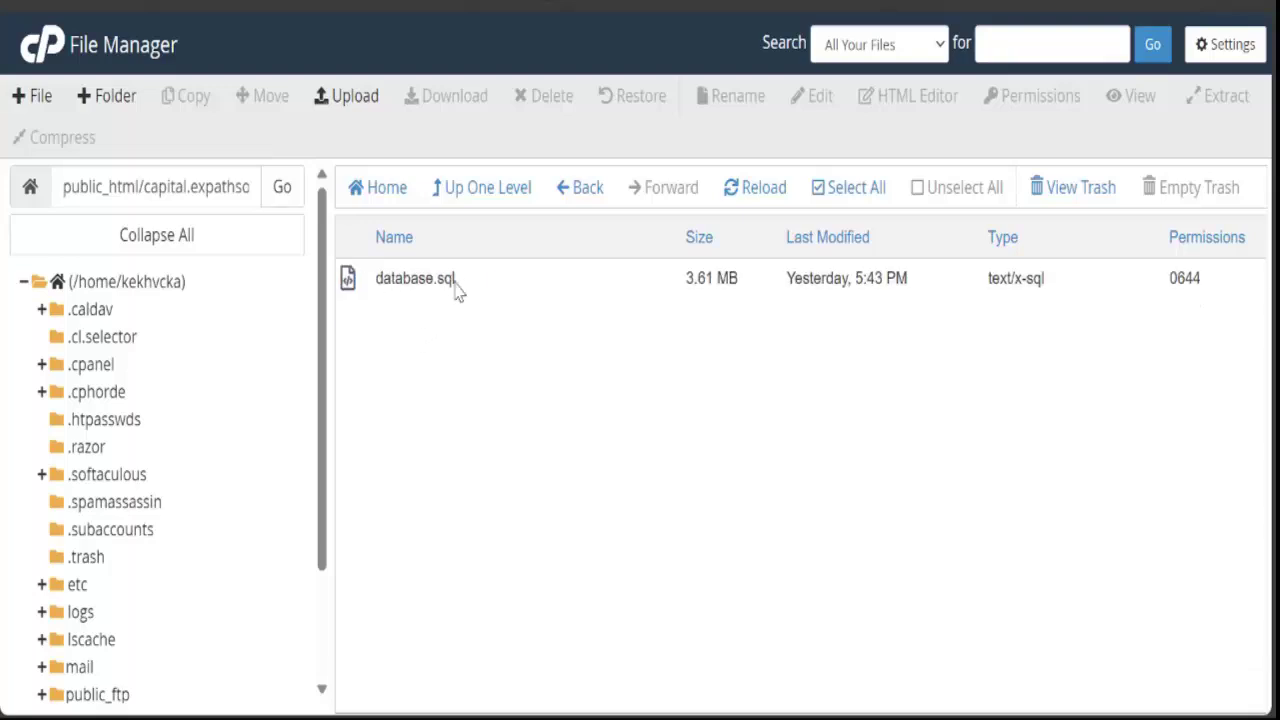
pyautogui.rightClick(460, 288)
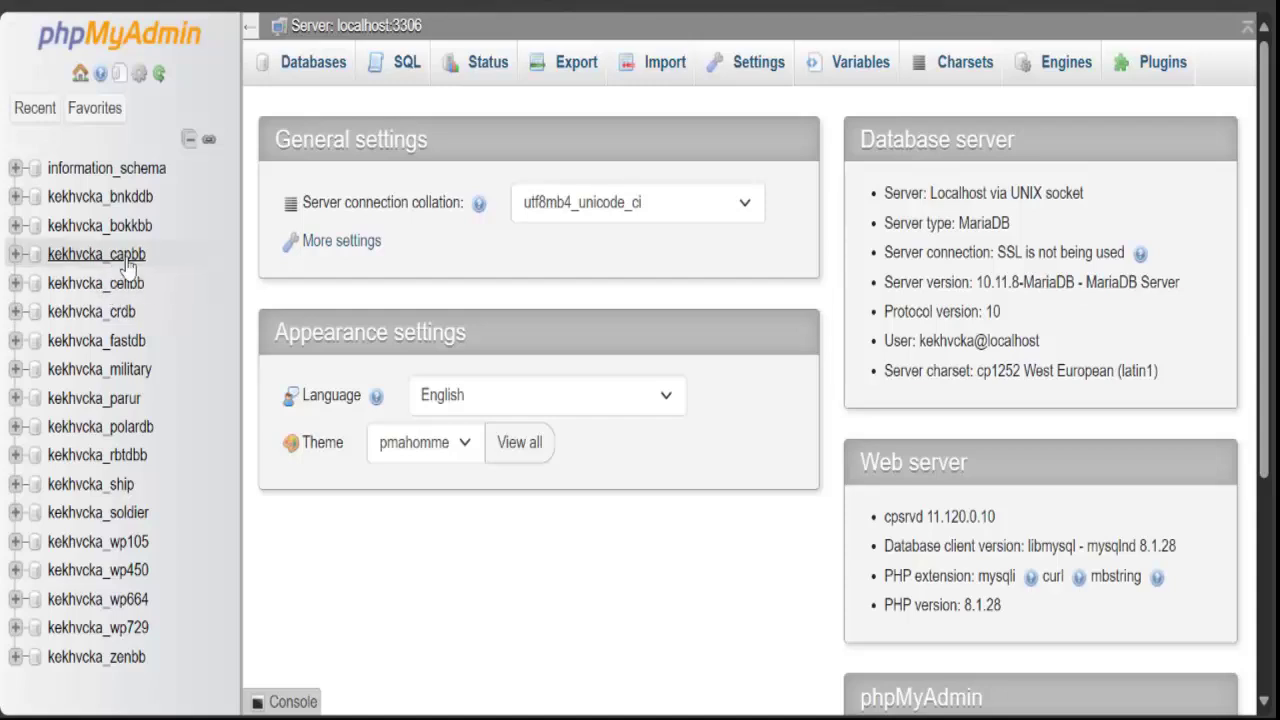
# Select database (18).sql from Downloads as the file to import into the kekhvcka_capbb database in phpMyAdmin
pyautogui.click(136, 256)
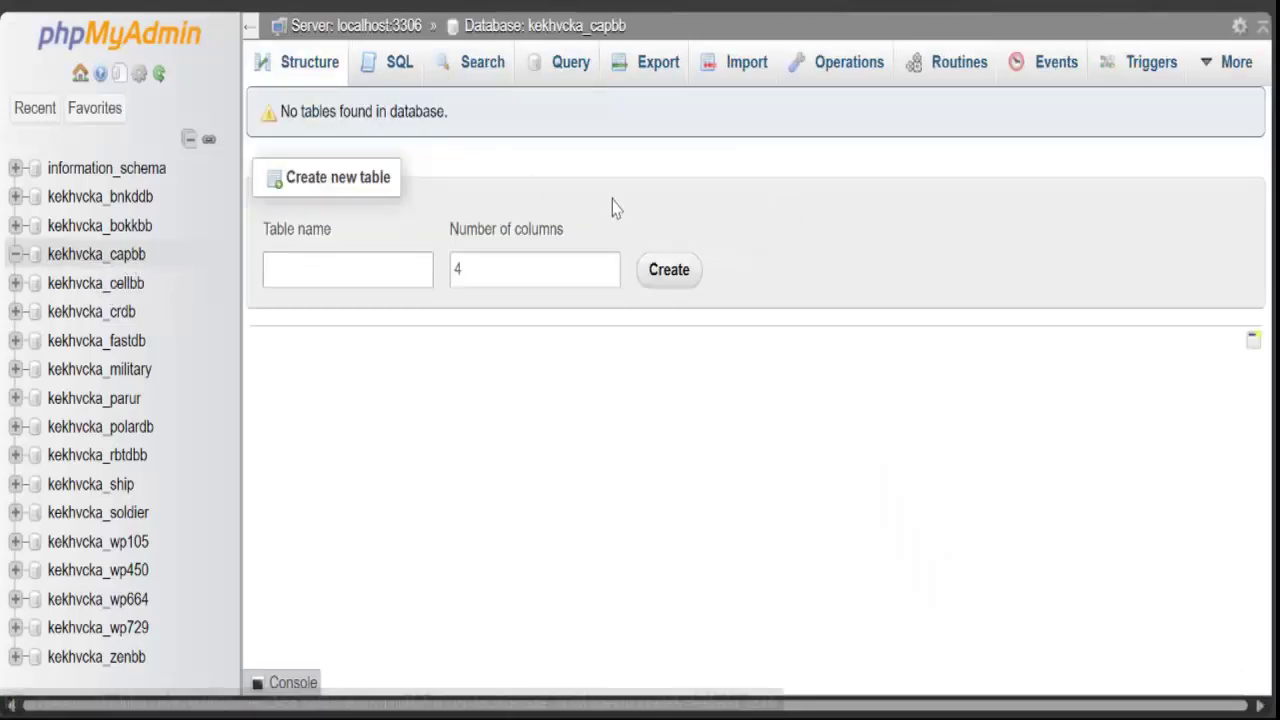
pyautogui.click(746, 80)
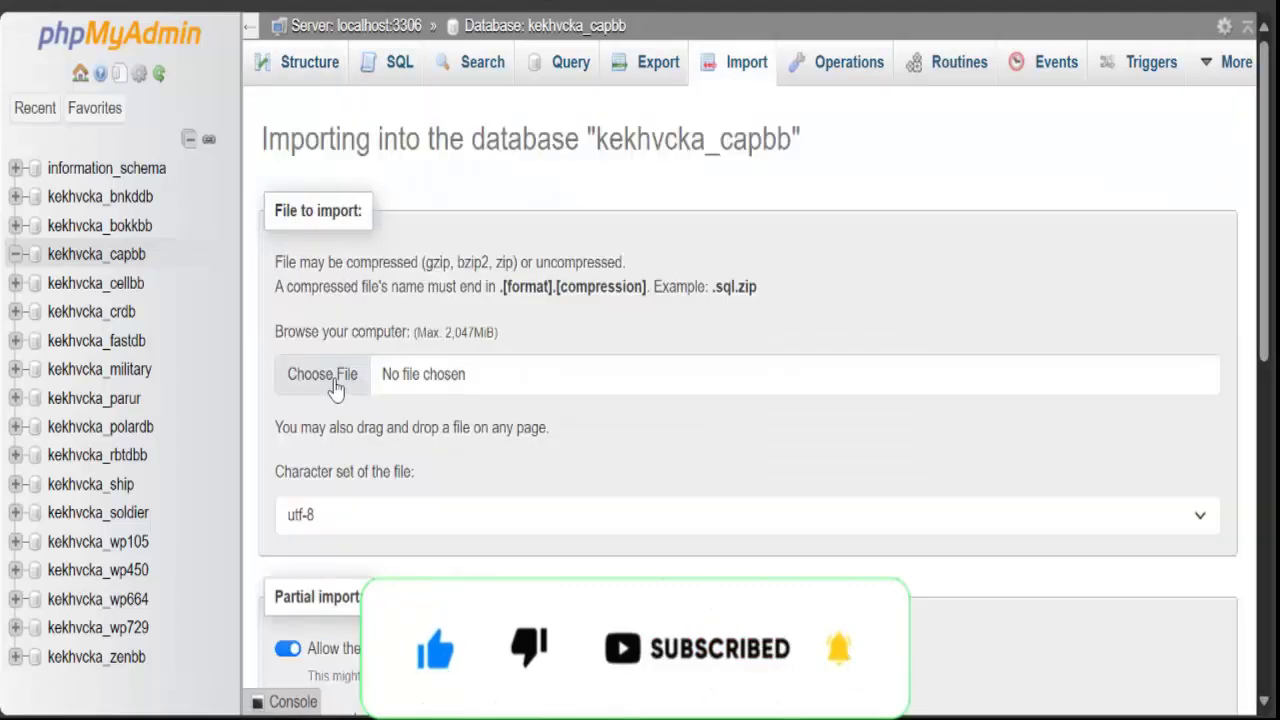
pyautogui.click(334, 382)
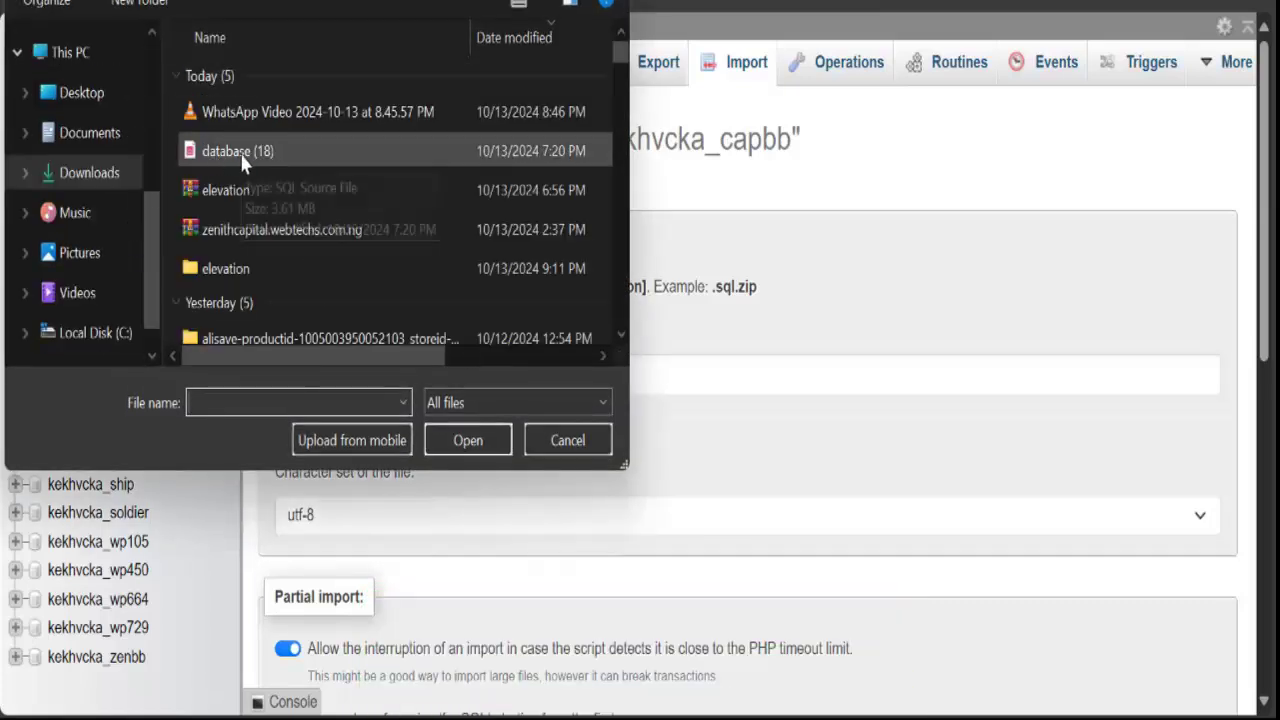
pyautogui.click(243, 163)
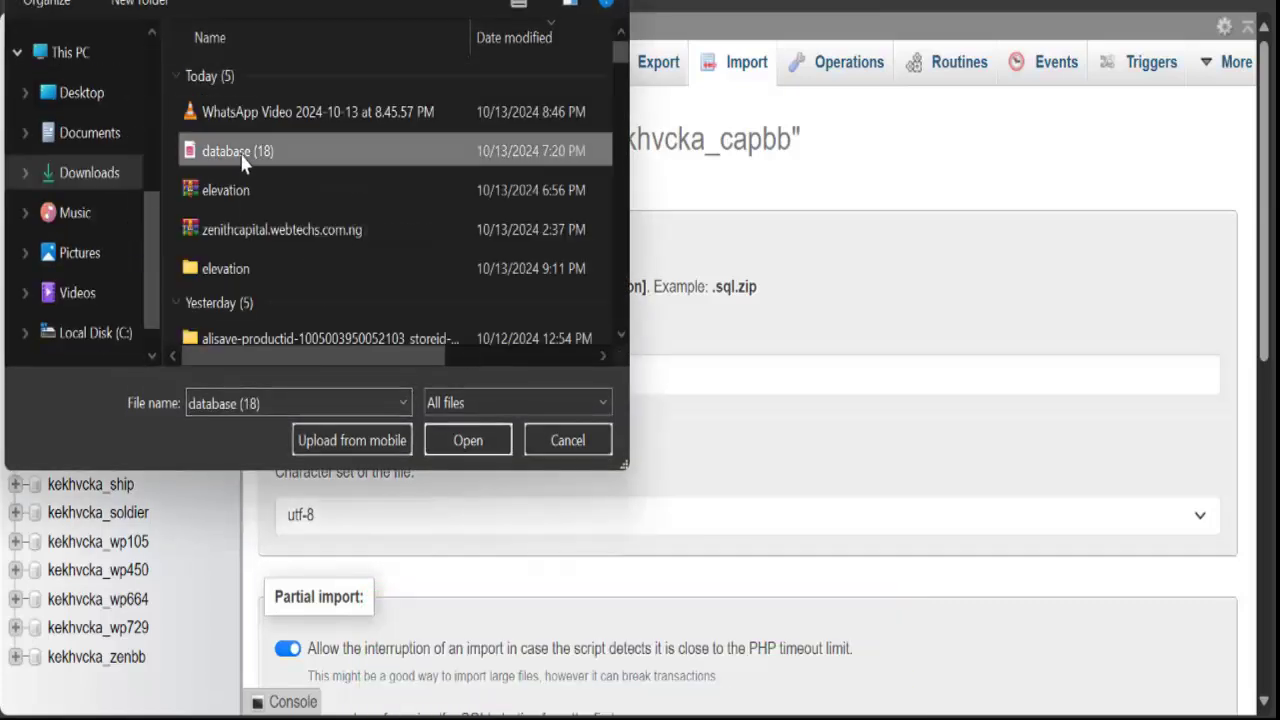
pyautogui.click(467, 442)
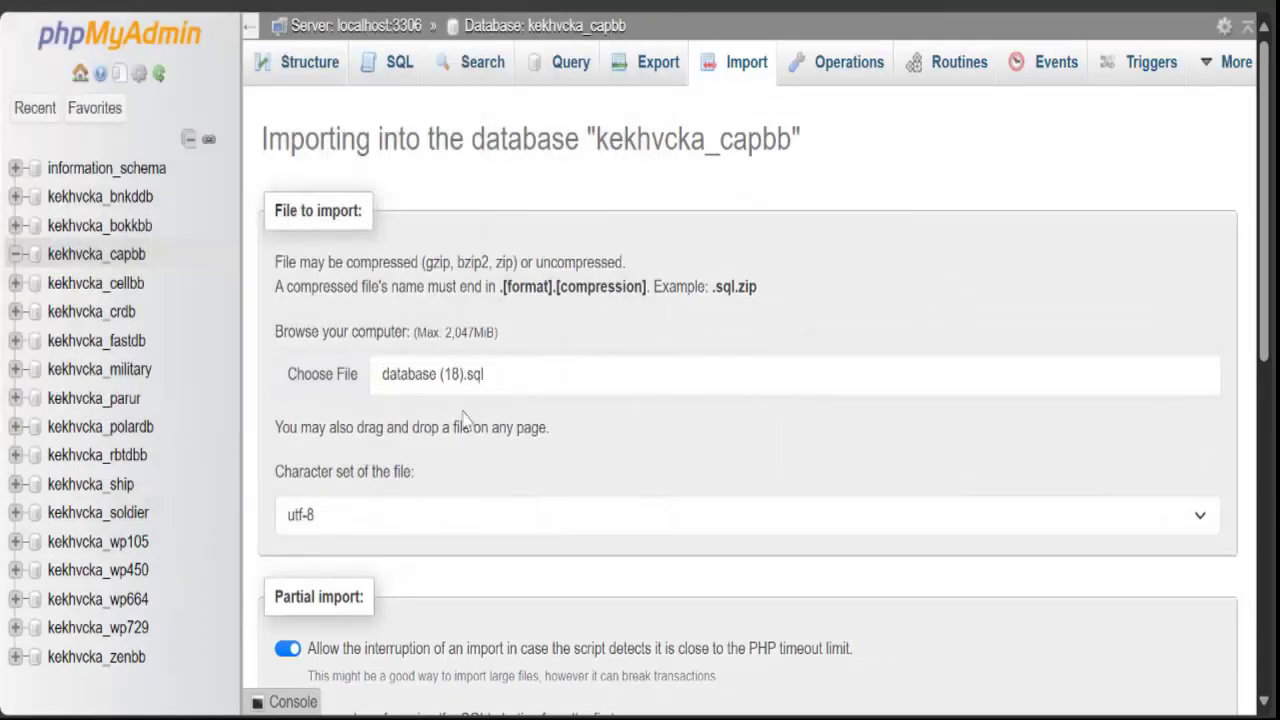
# Run the SQL import with the default format options, reload the page and resubmit the import form
pyautogui.scroll(-8, 463, 497)
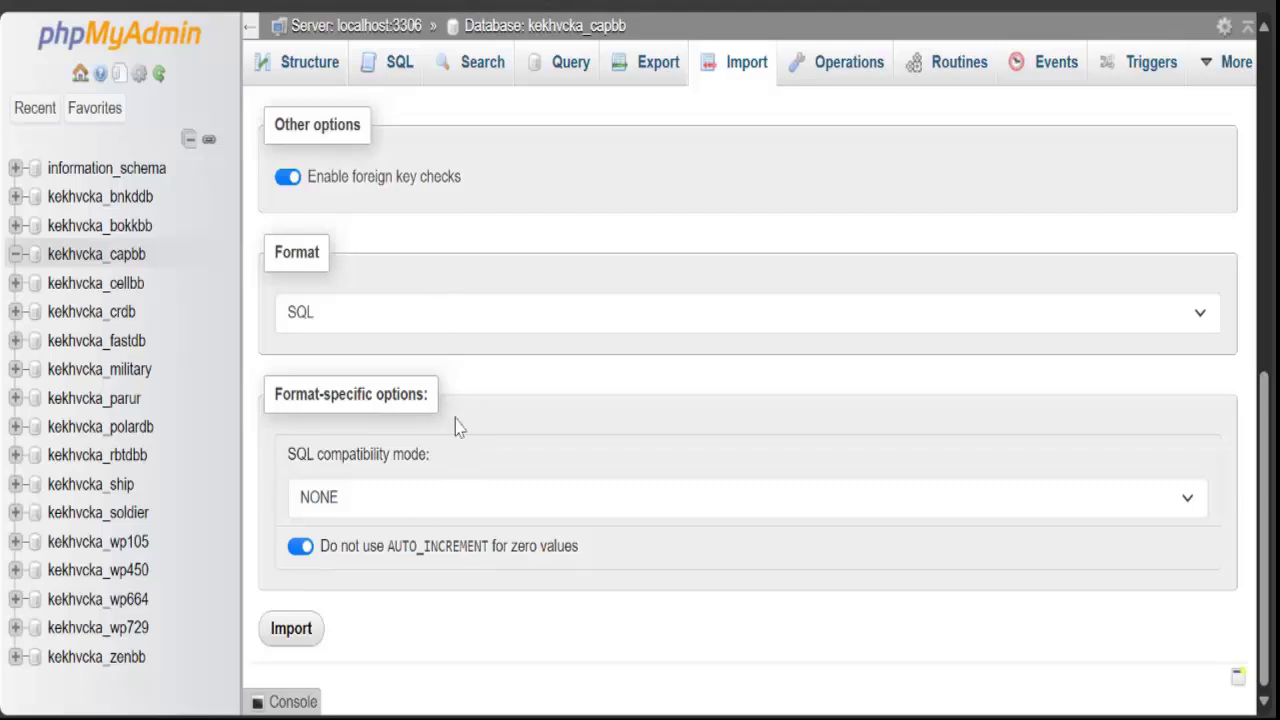
pyautogui.scroll(7, 455, 420)
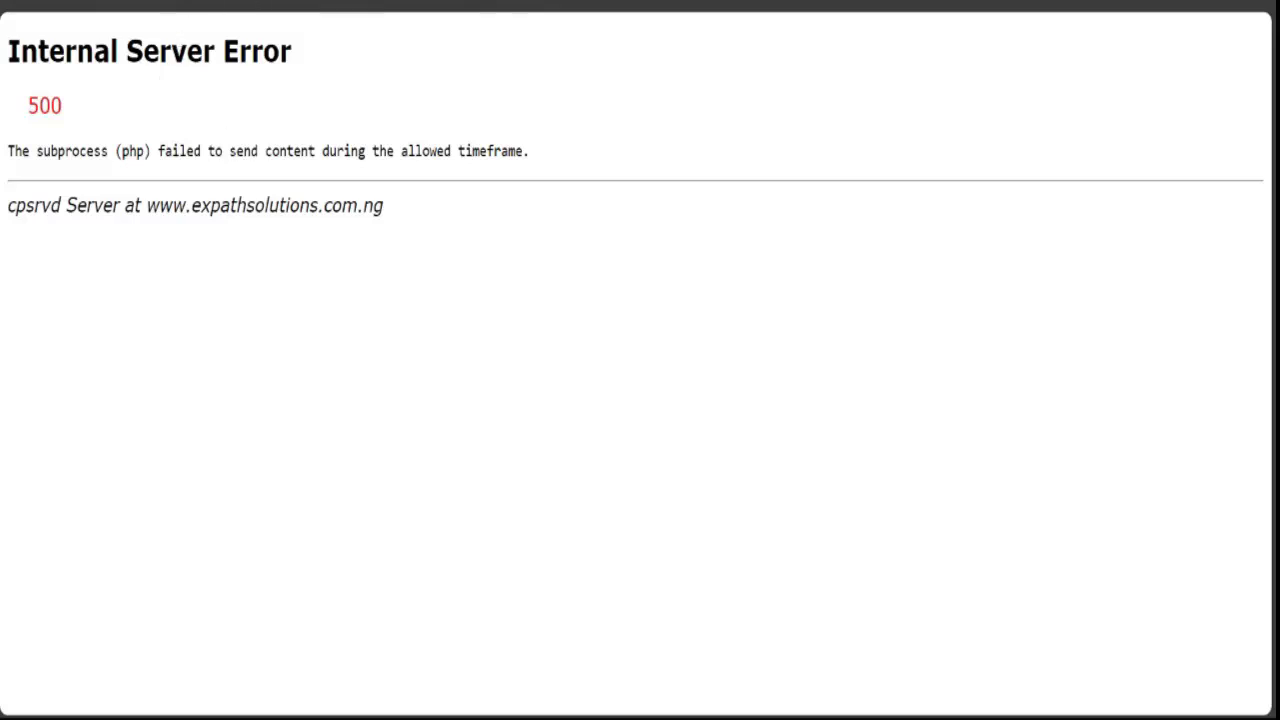
pyautogui.press('F5')
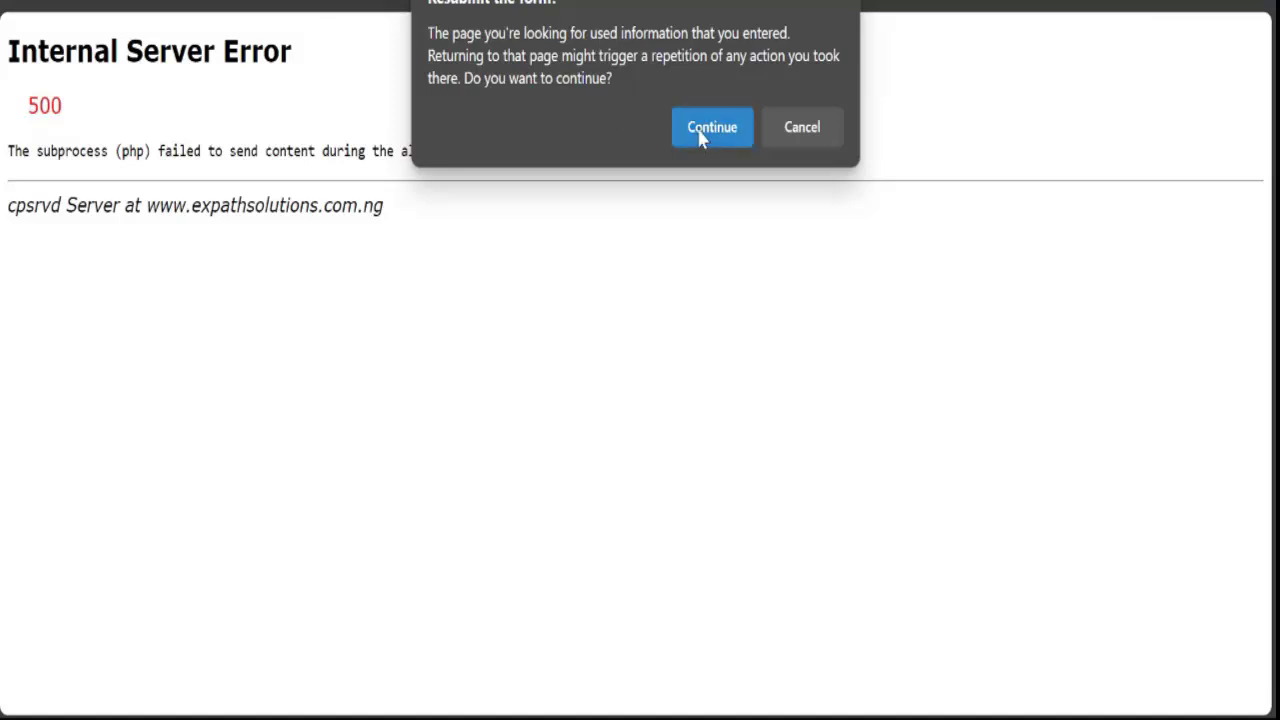
pyautogui.click(704, 132)
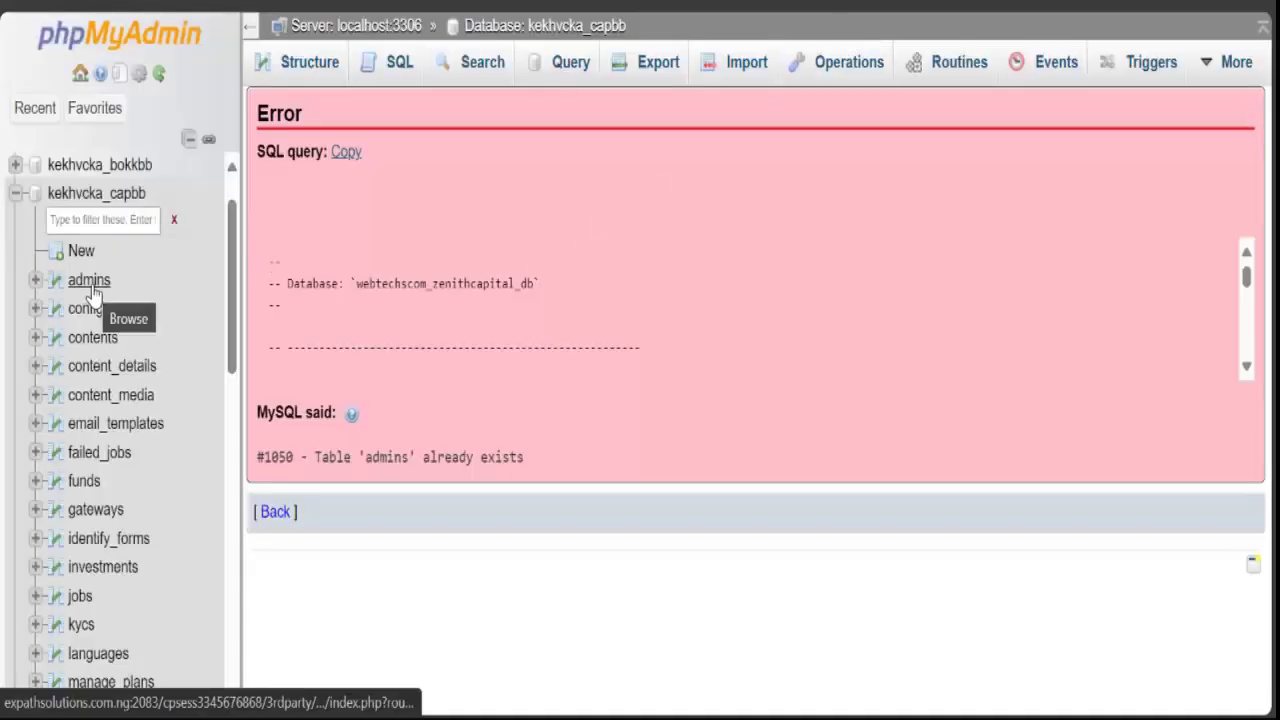
# Open the admin record in the admins table for editing and replace its password value with a new password
pyautogui.click(90, 283)
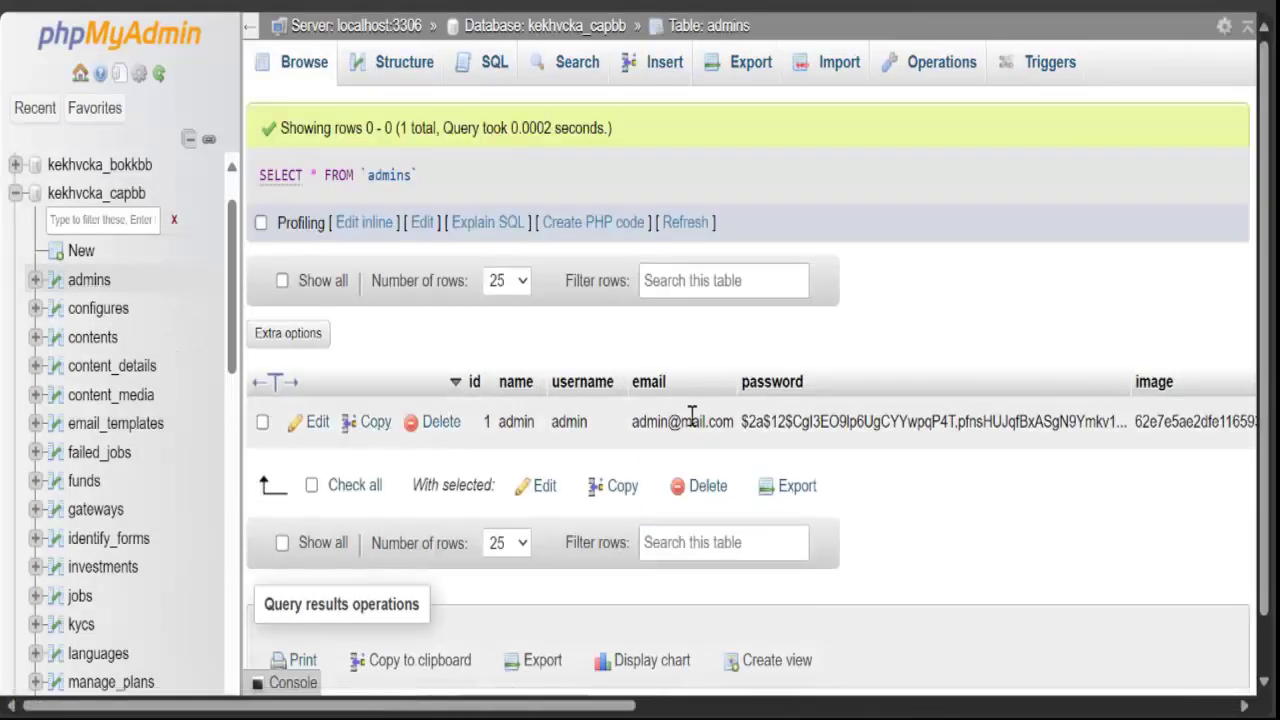
pyautogui.click(317, 423)
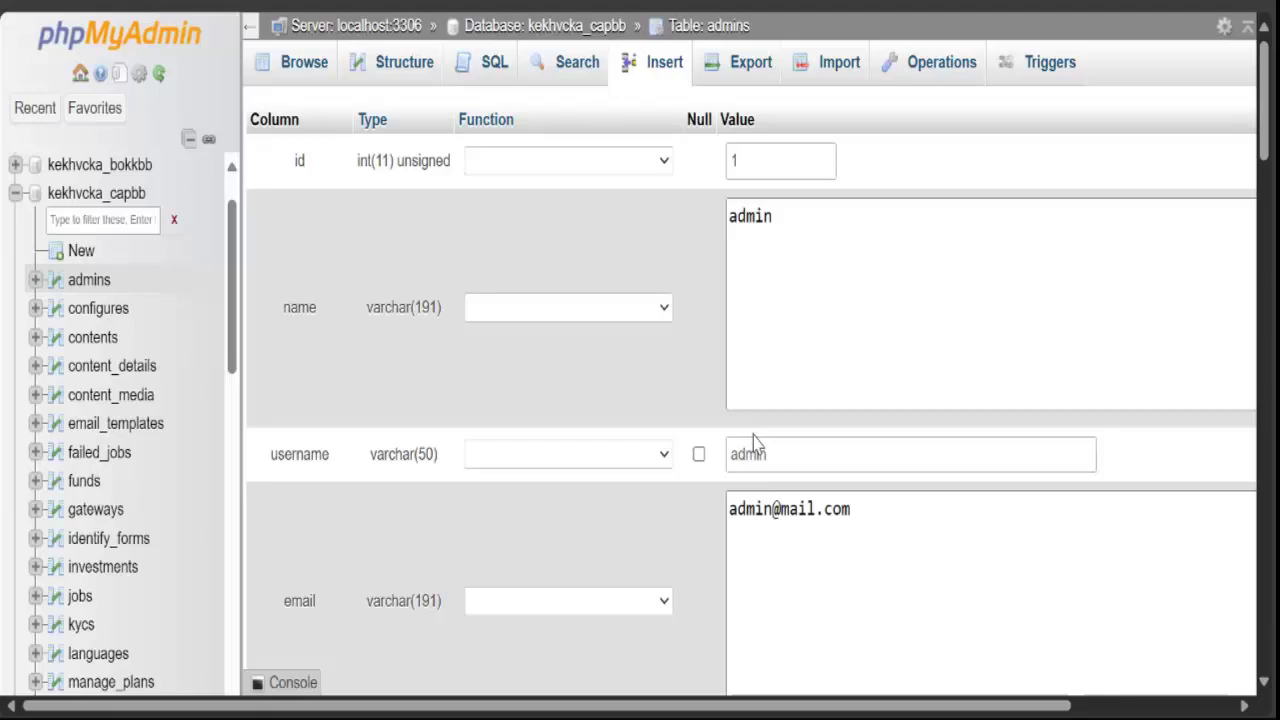
pyautogui.scroll(-3, 804, 495)
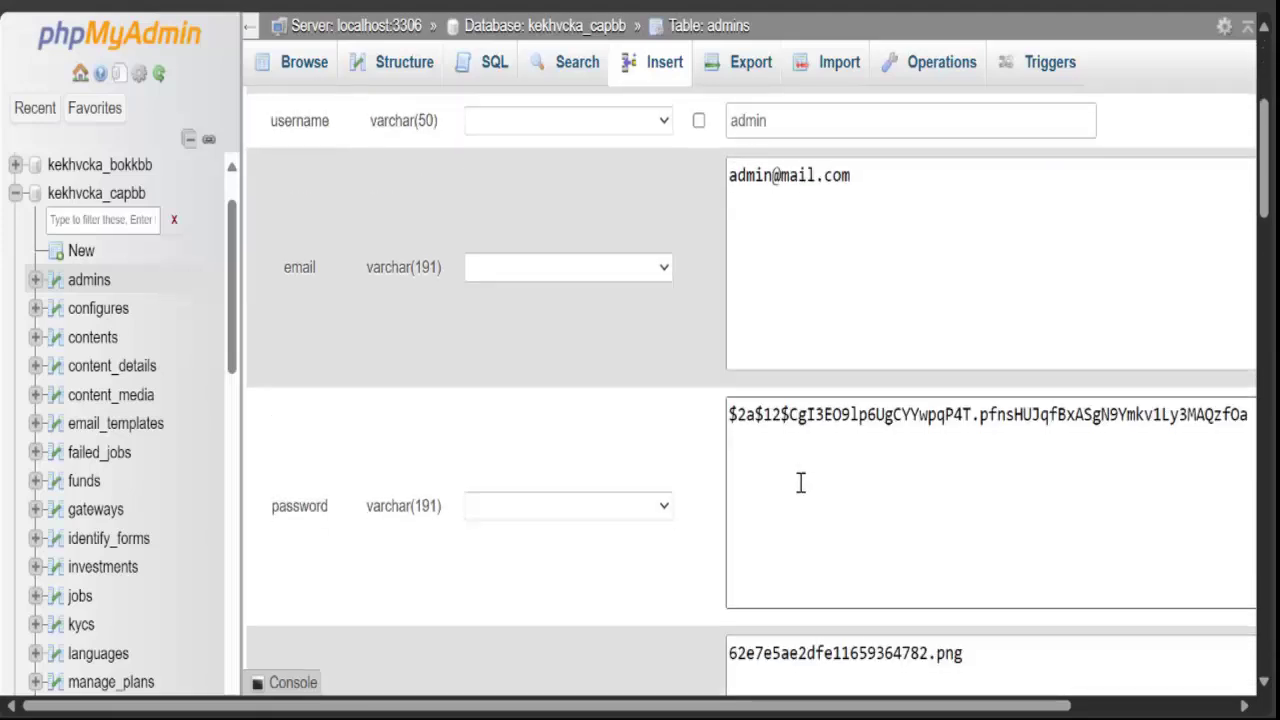
pyautogui.click(817, 422)
pyautogui.hotkey('ctrl', 'a')
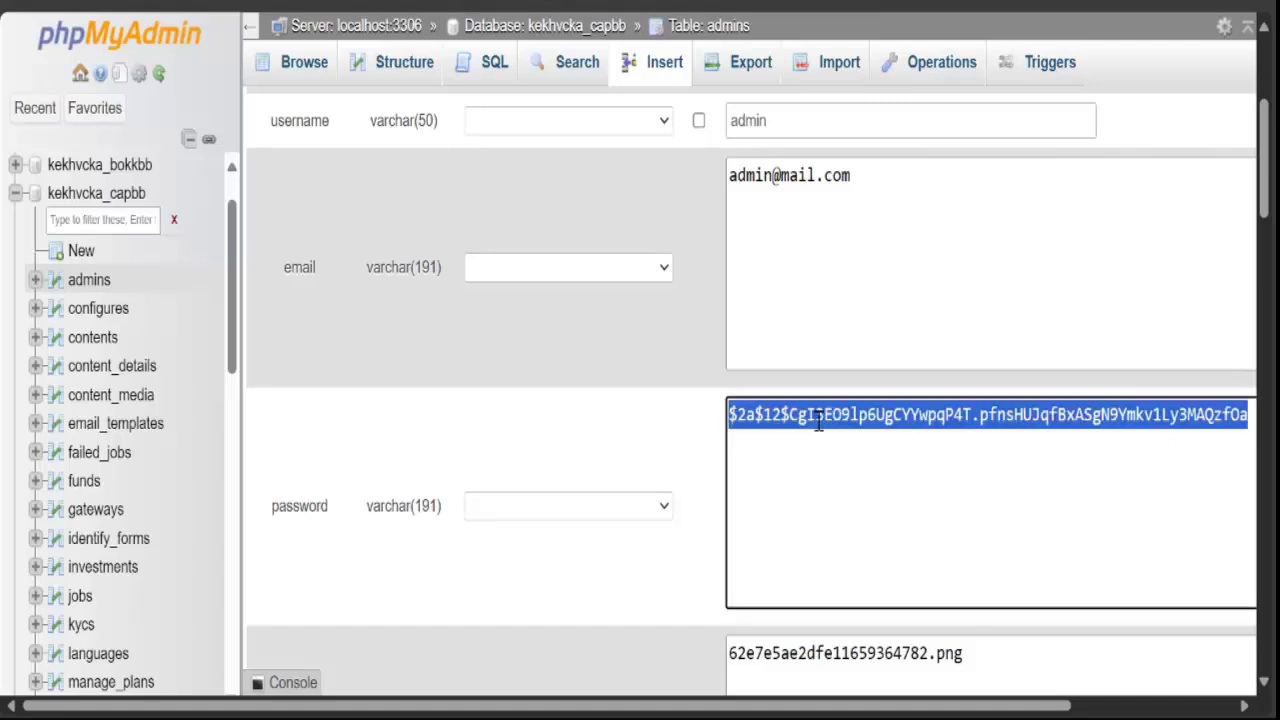
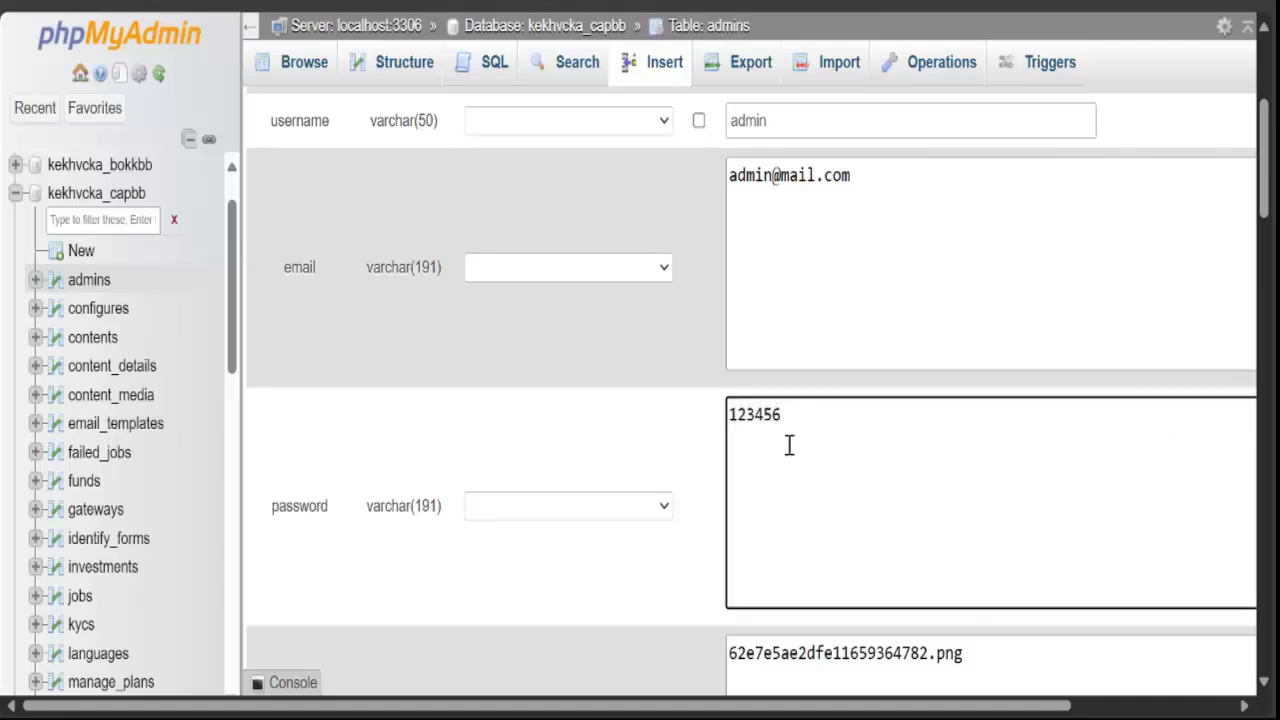
# Apply the ENCRYPT function to the admin record's password field and save the edited row in the admins table
pyautogui.click(583, 513)
pyautogui.scroll(-4, 550, 410)
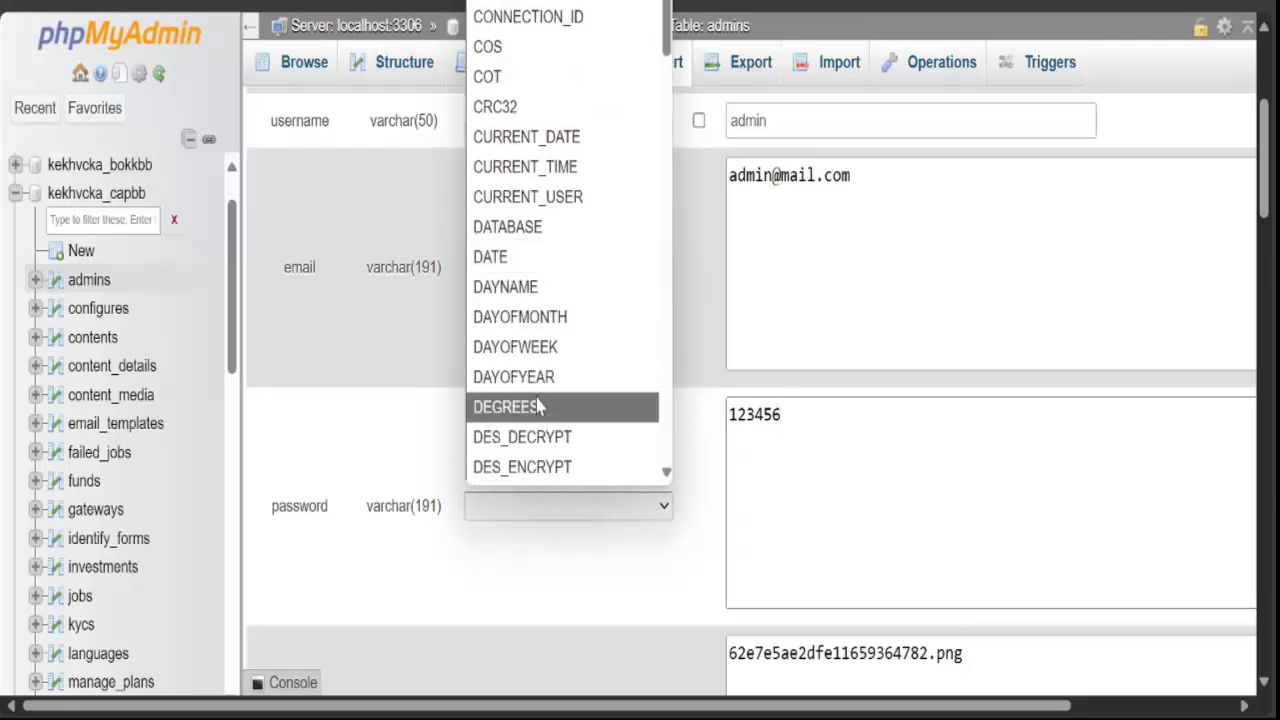
pyautogui.scroll(-2, 540, 405)
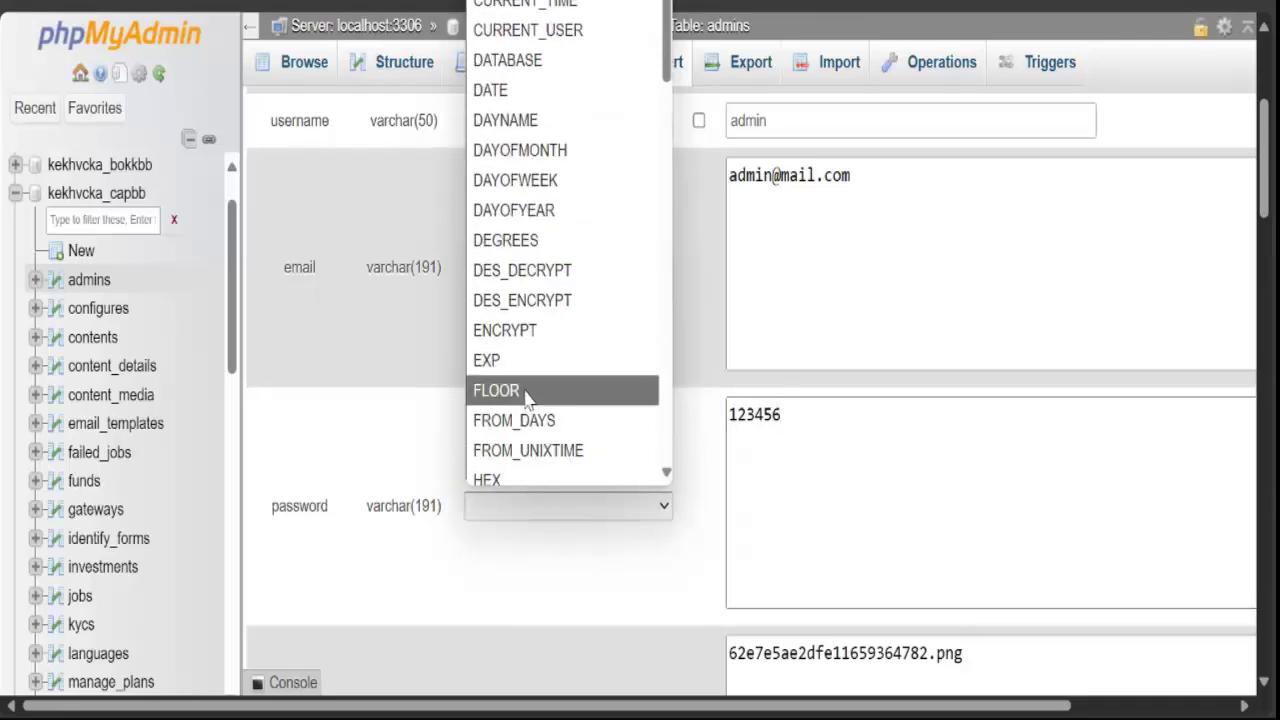
pyautogui.click(512, 340)
pyautogui.scroll(-8, 757, 437)
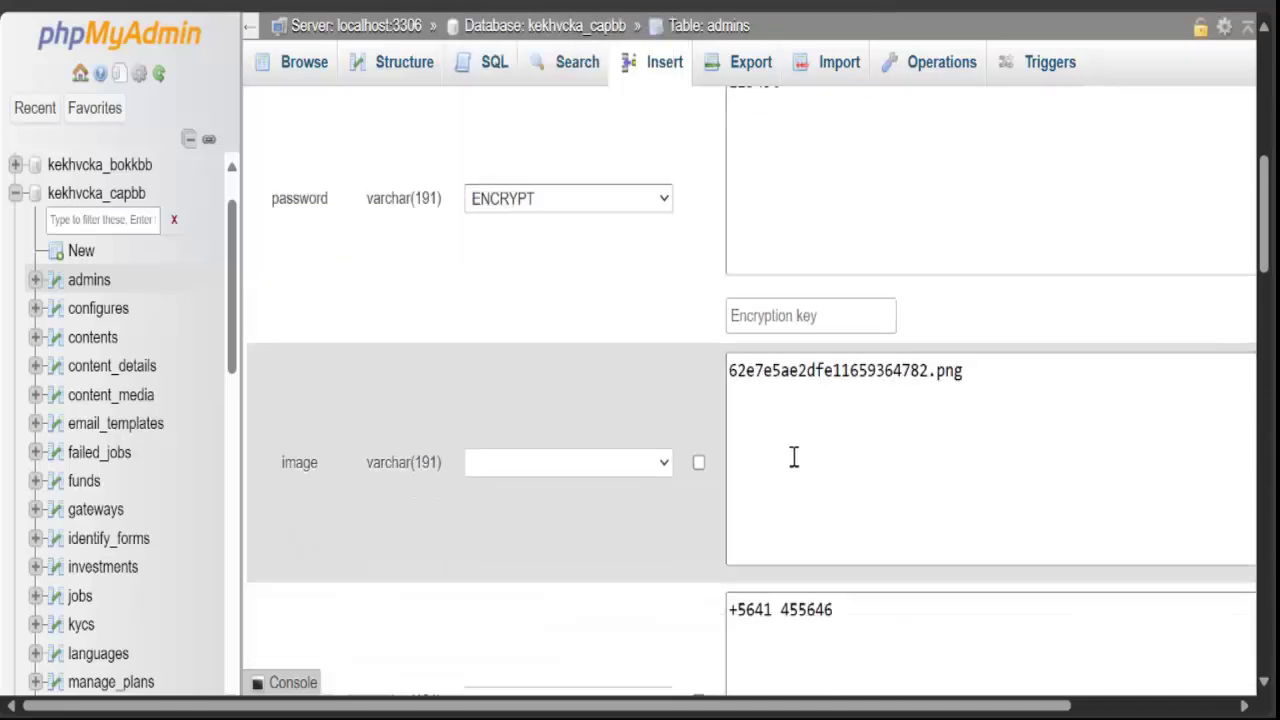
pyautogui.scroll(-15, 833, 451)
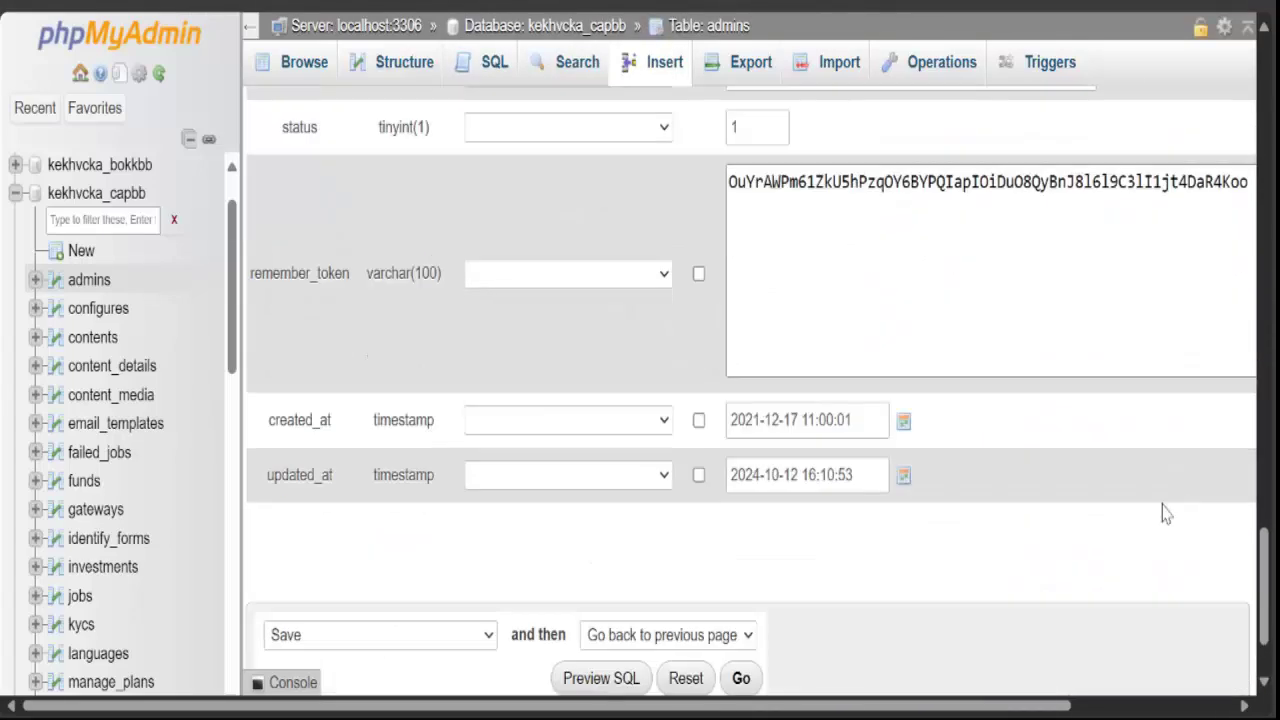
pyautogui.scroll(-2, 950, 495)
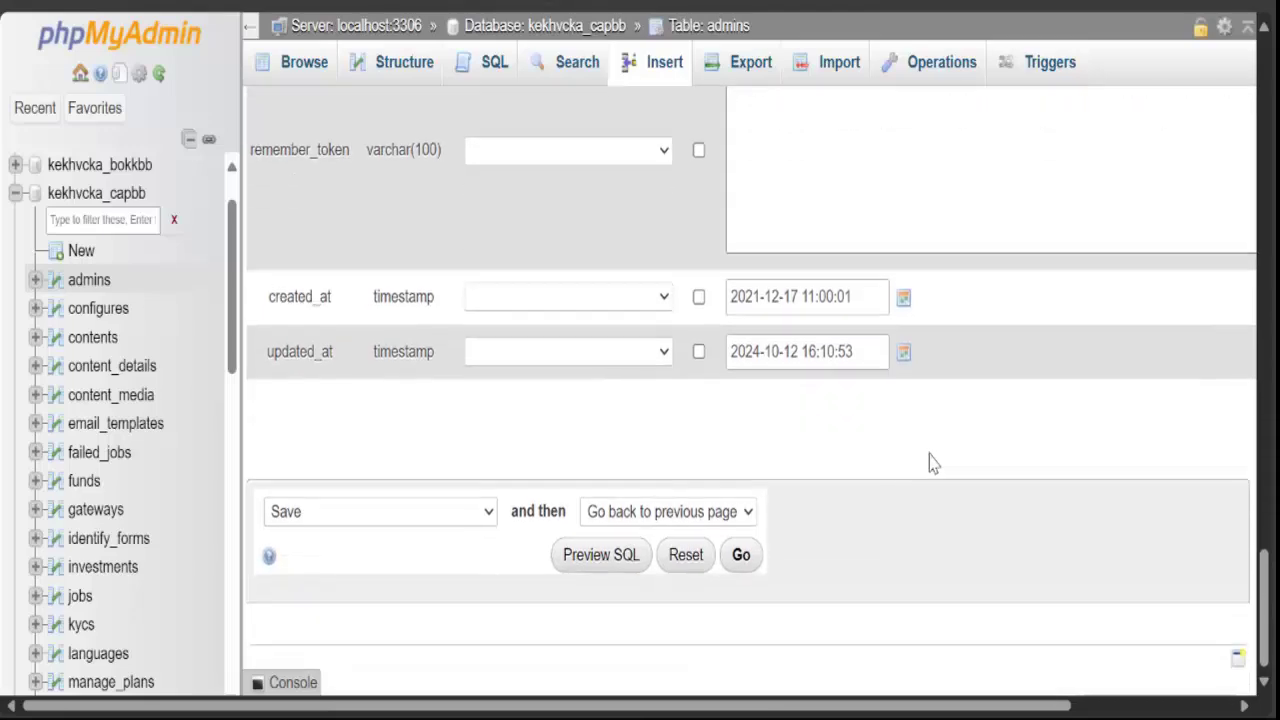
pyautogui.click(741, 556)
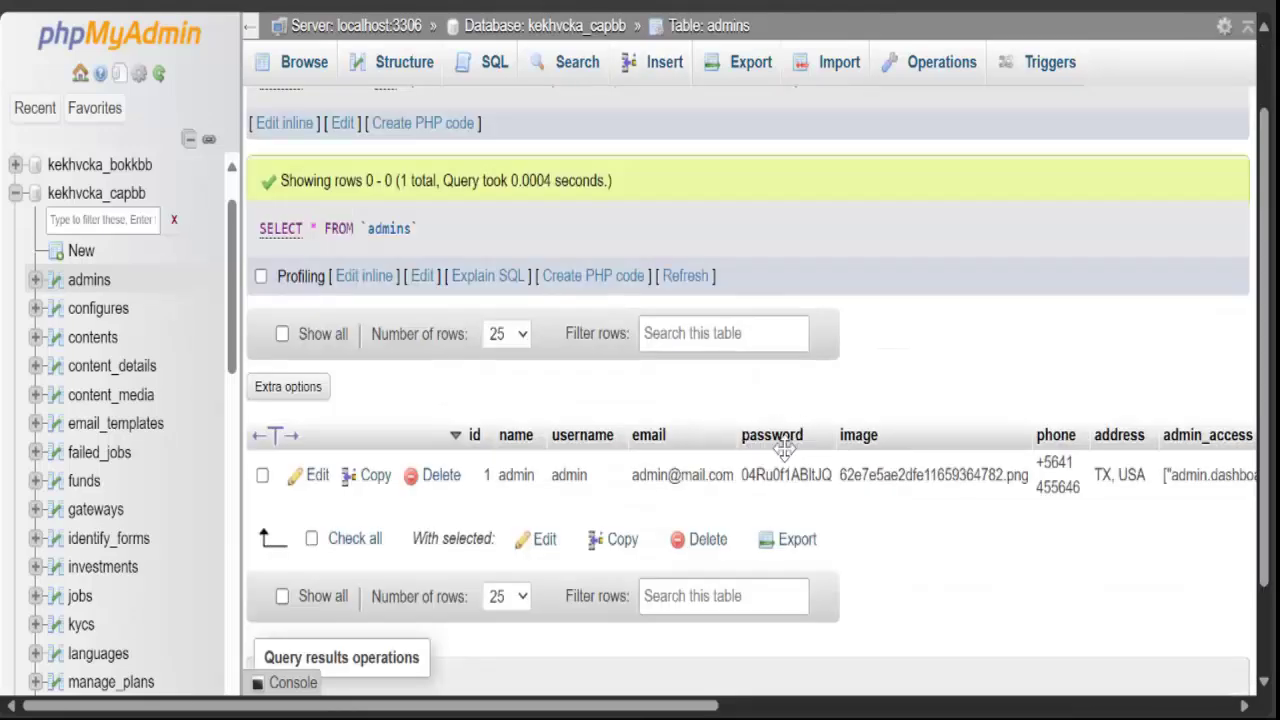
# Look through the kekhvcka_capbb tables down to users, and review the instruction file's upload, SMTP setup and demo login sections
pyautogui.scroll(-8, 100, 640)
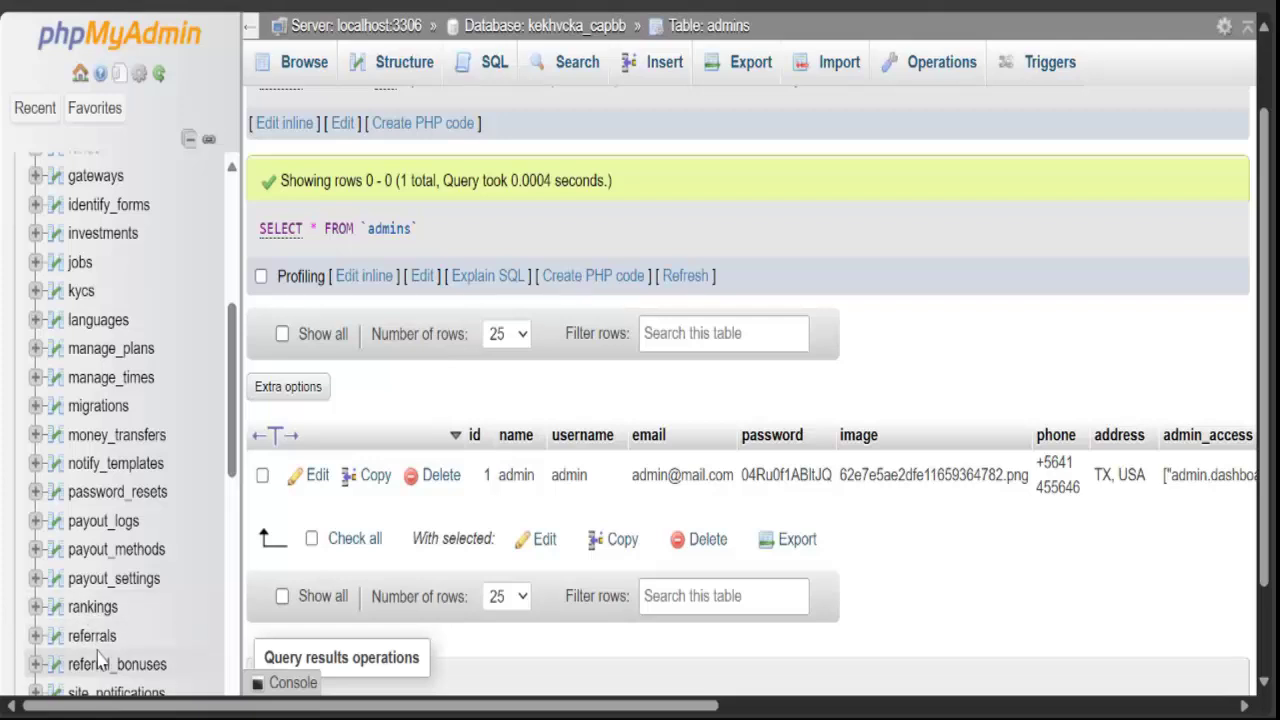
pyautogui.scroll(-5, 97, 641)
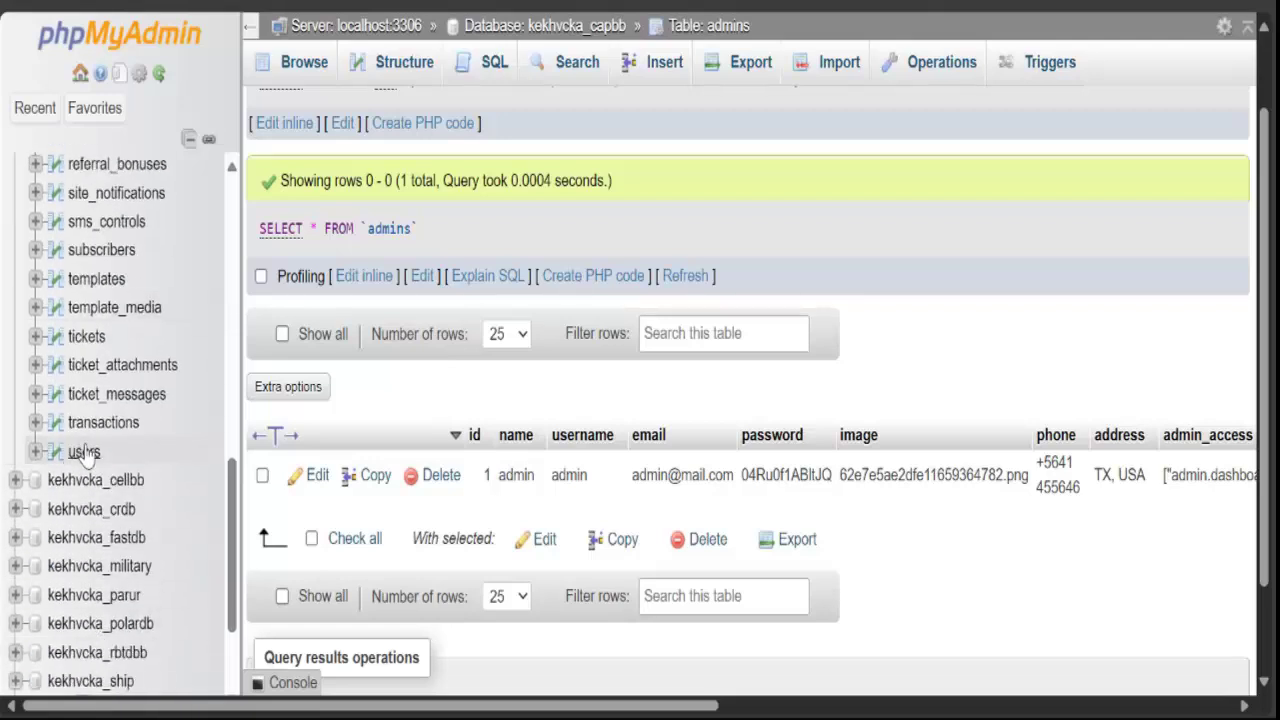
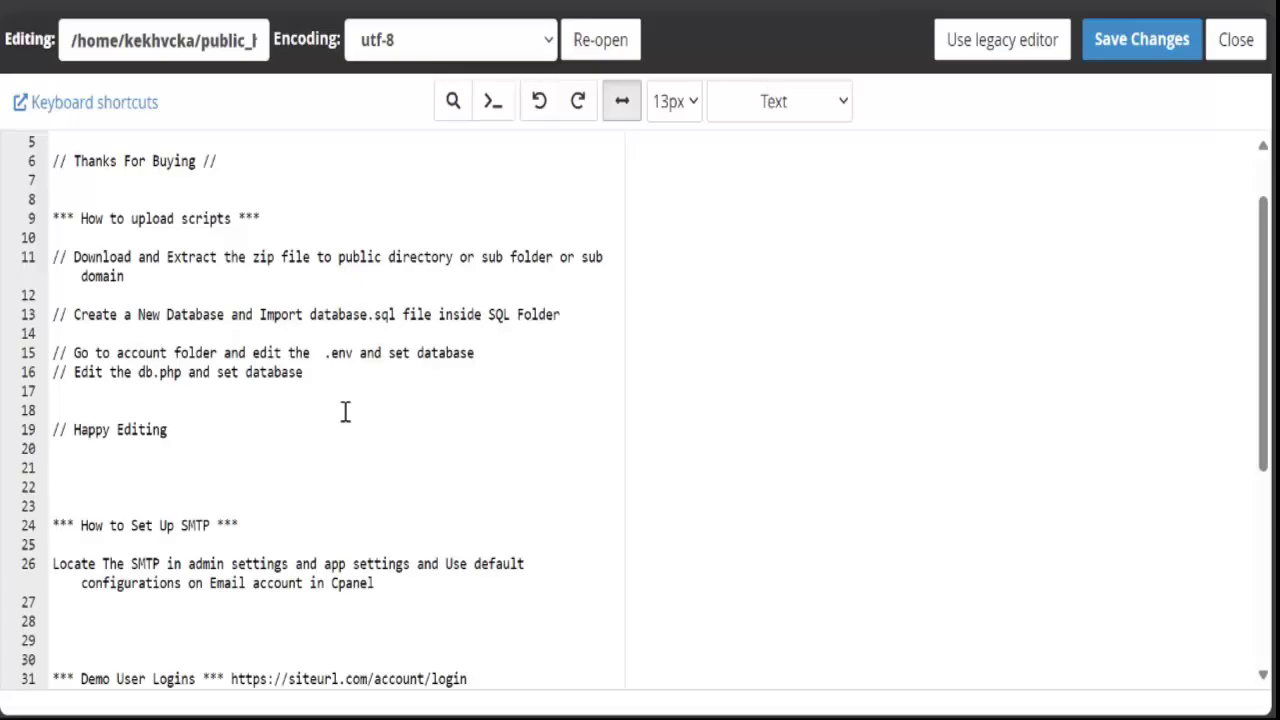
pyautogui.scroll(-1, 429, 524)
pyautogui.scroll(-1, 404, 545)
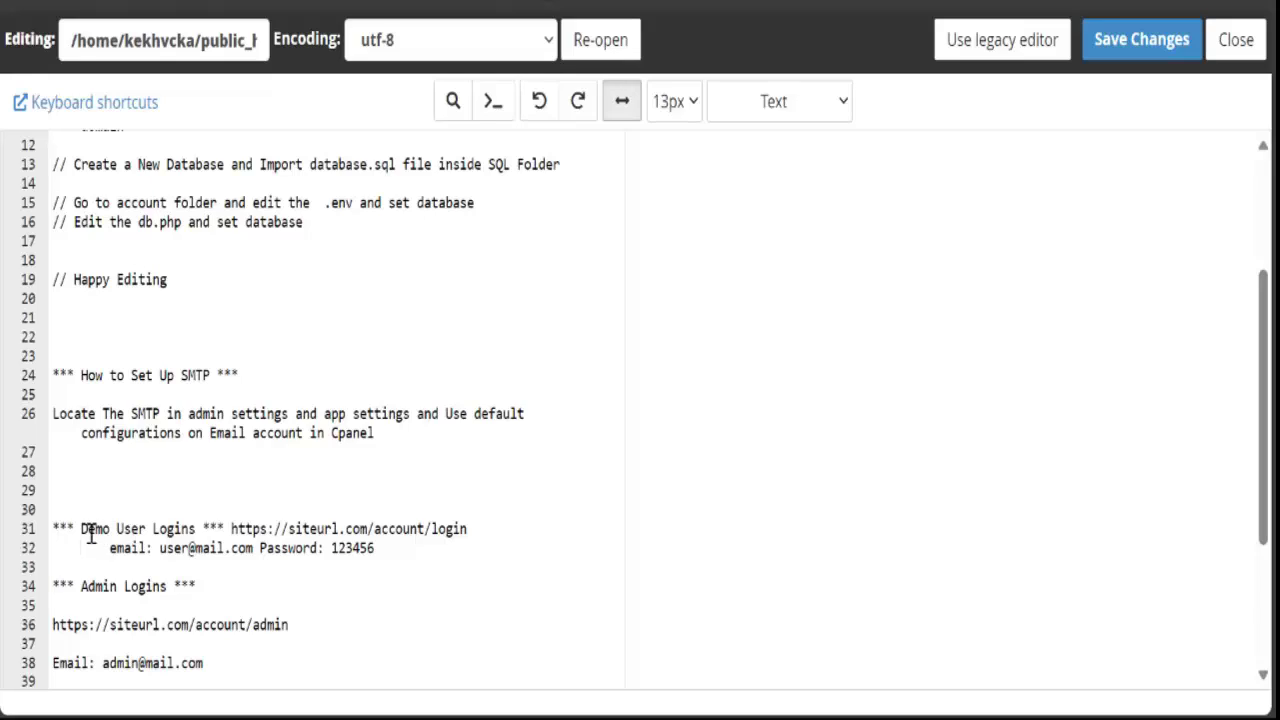
pyautogui.scroll(-1, 202, 549)
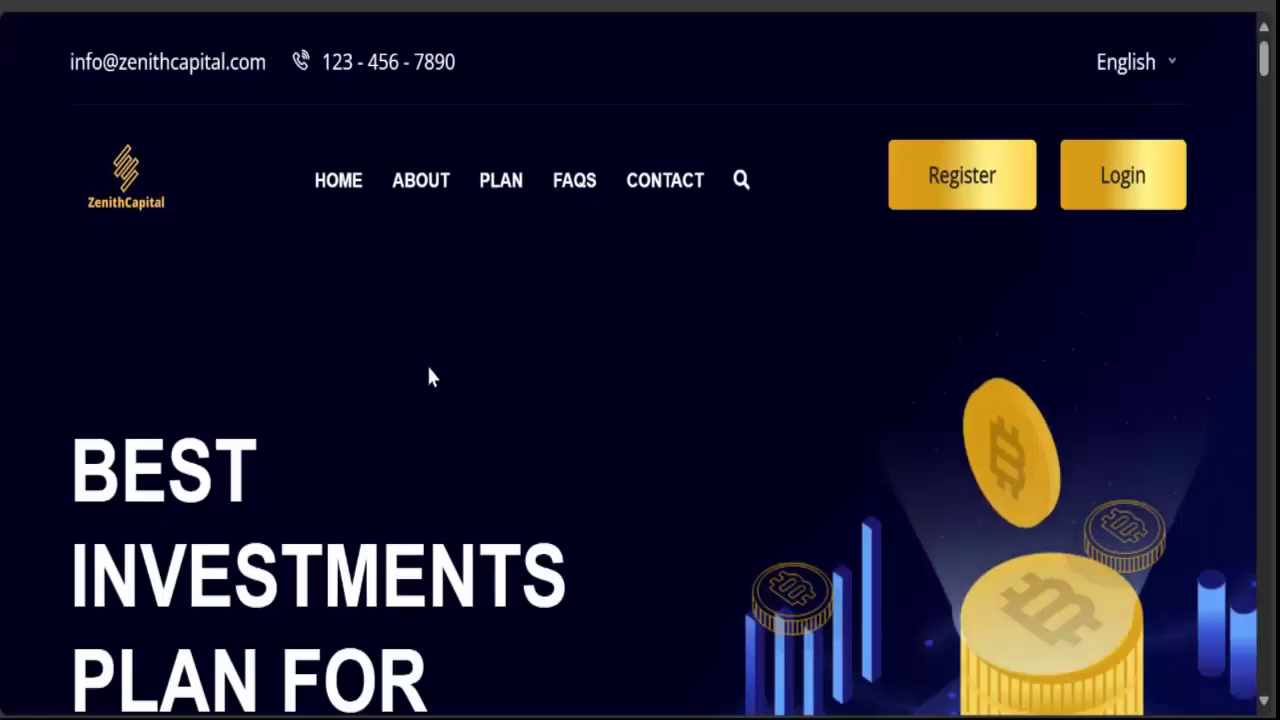
pyautogui.scroll(-3, 426, 363)
pyautogui.scroll(3, 426, 363)
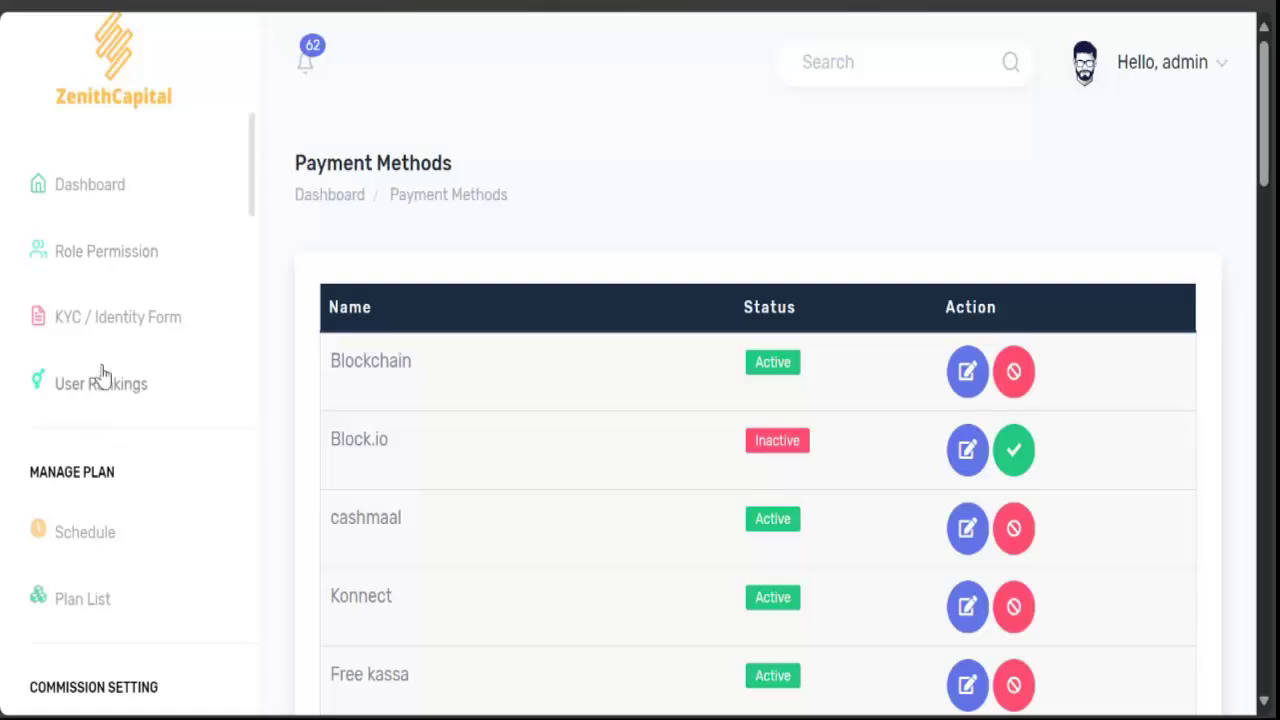
pyautogui.scroll(-5, 110, 440)
pyautogui.scroll(5, 143, 434)
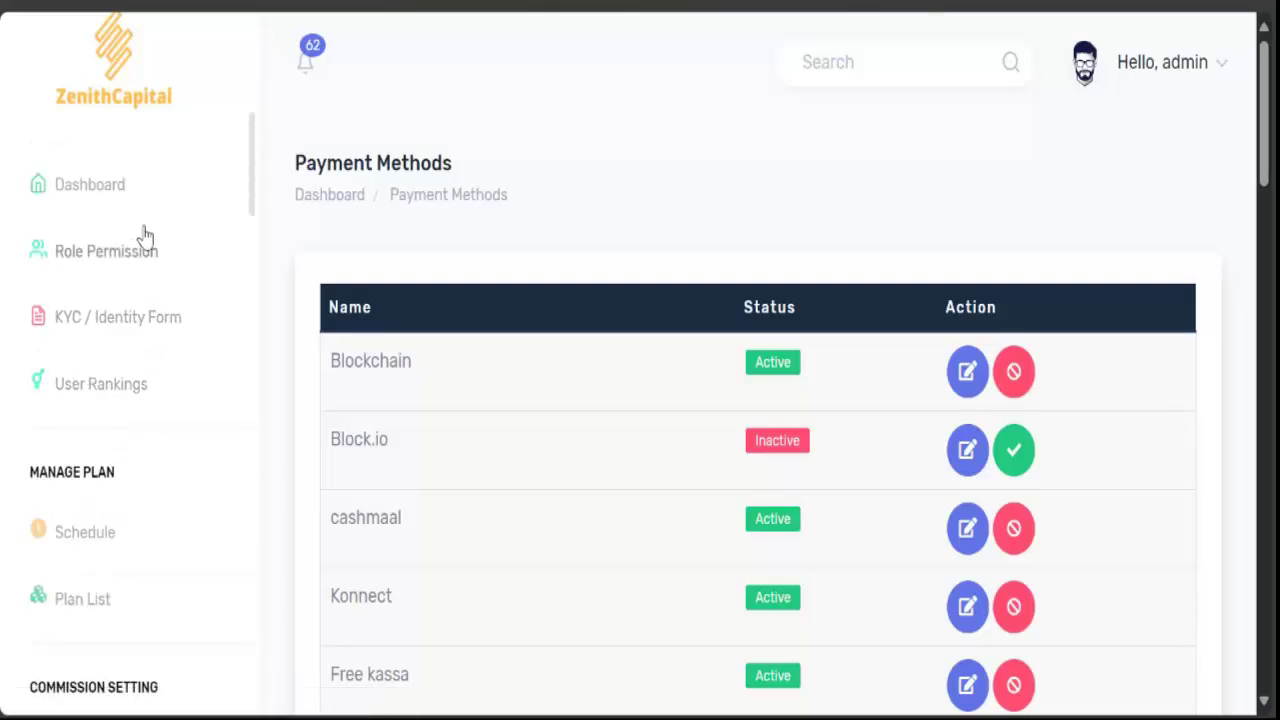